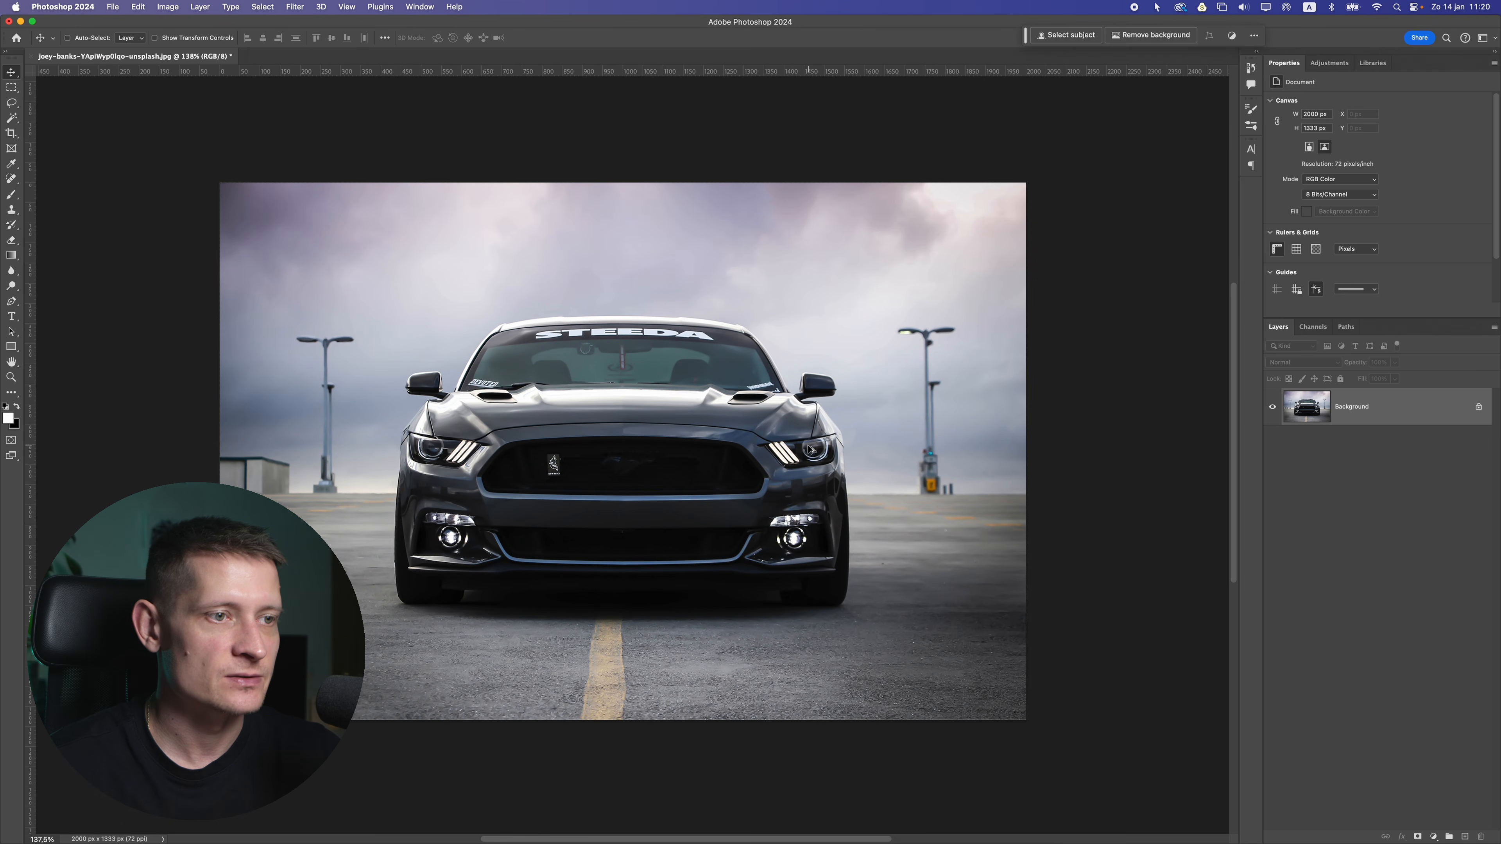
Step: Add a new empty layer above the Background photo of the car
scroll(825, 467, "up", 1)
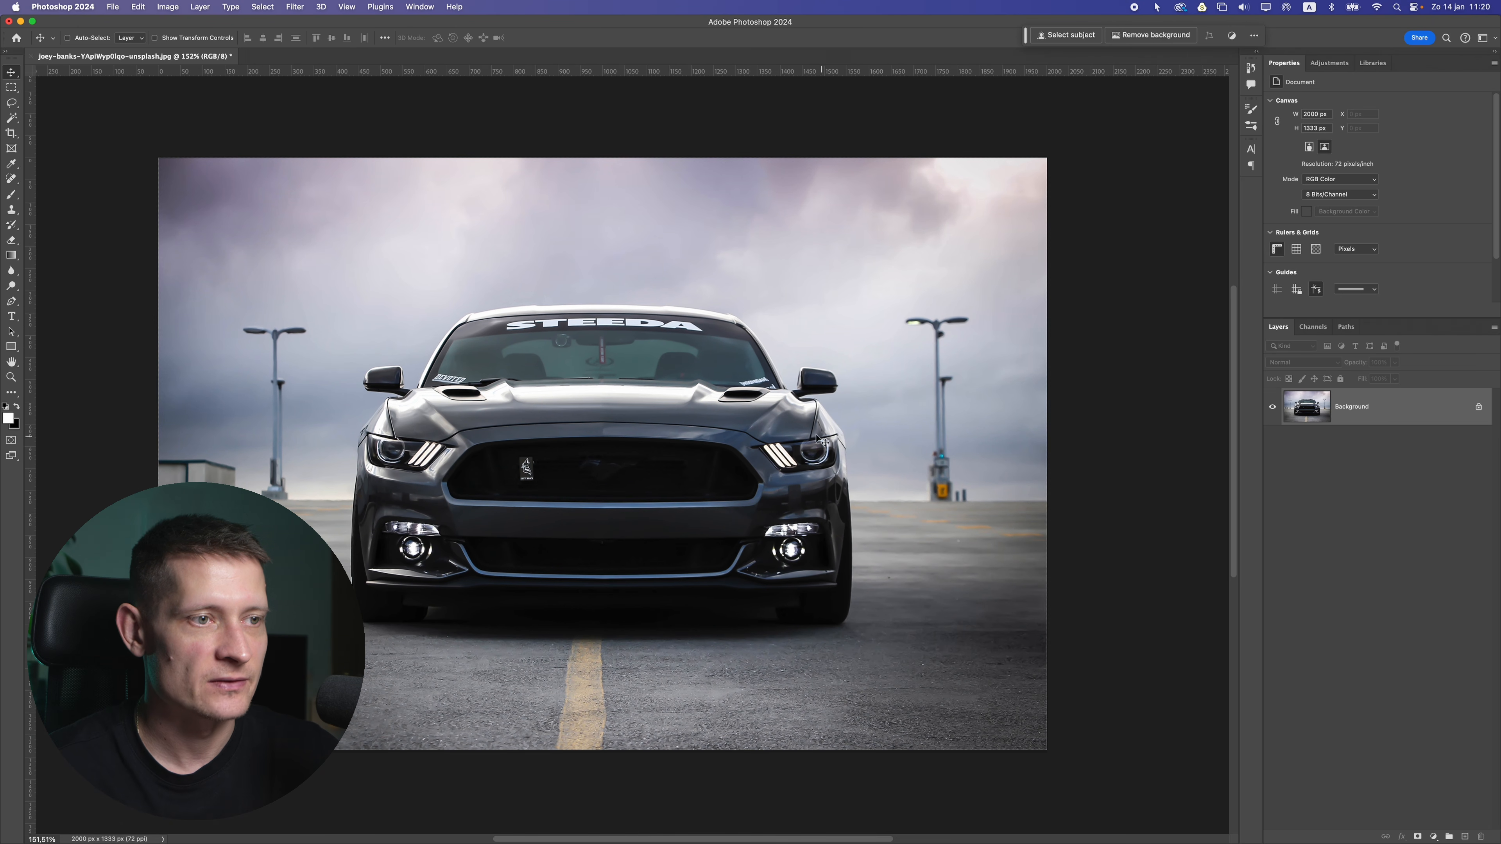
scroll(809, 458, "up", 3)
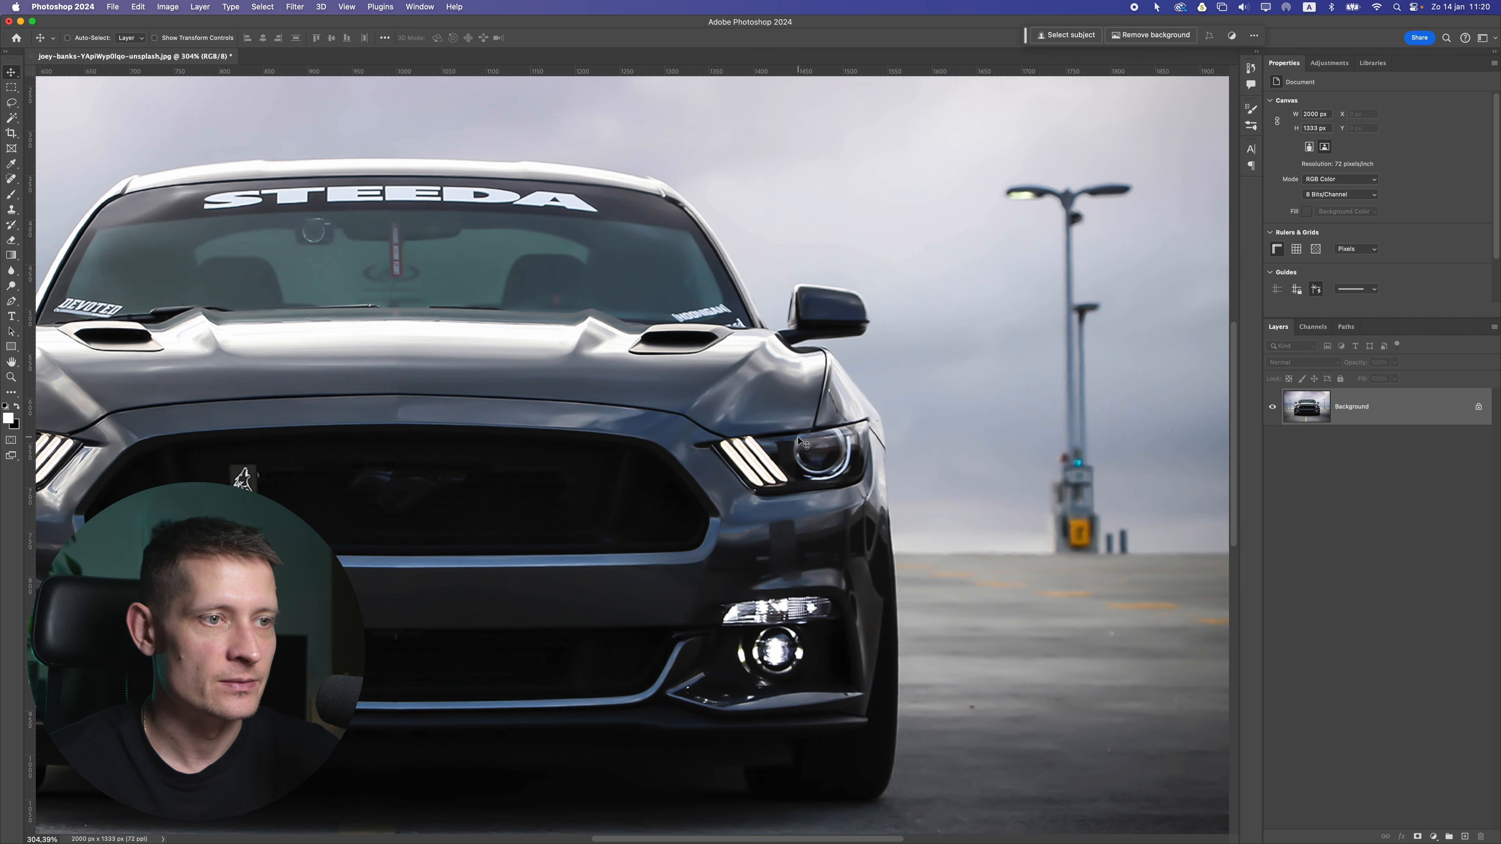
left_click(1465, 836)
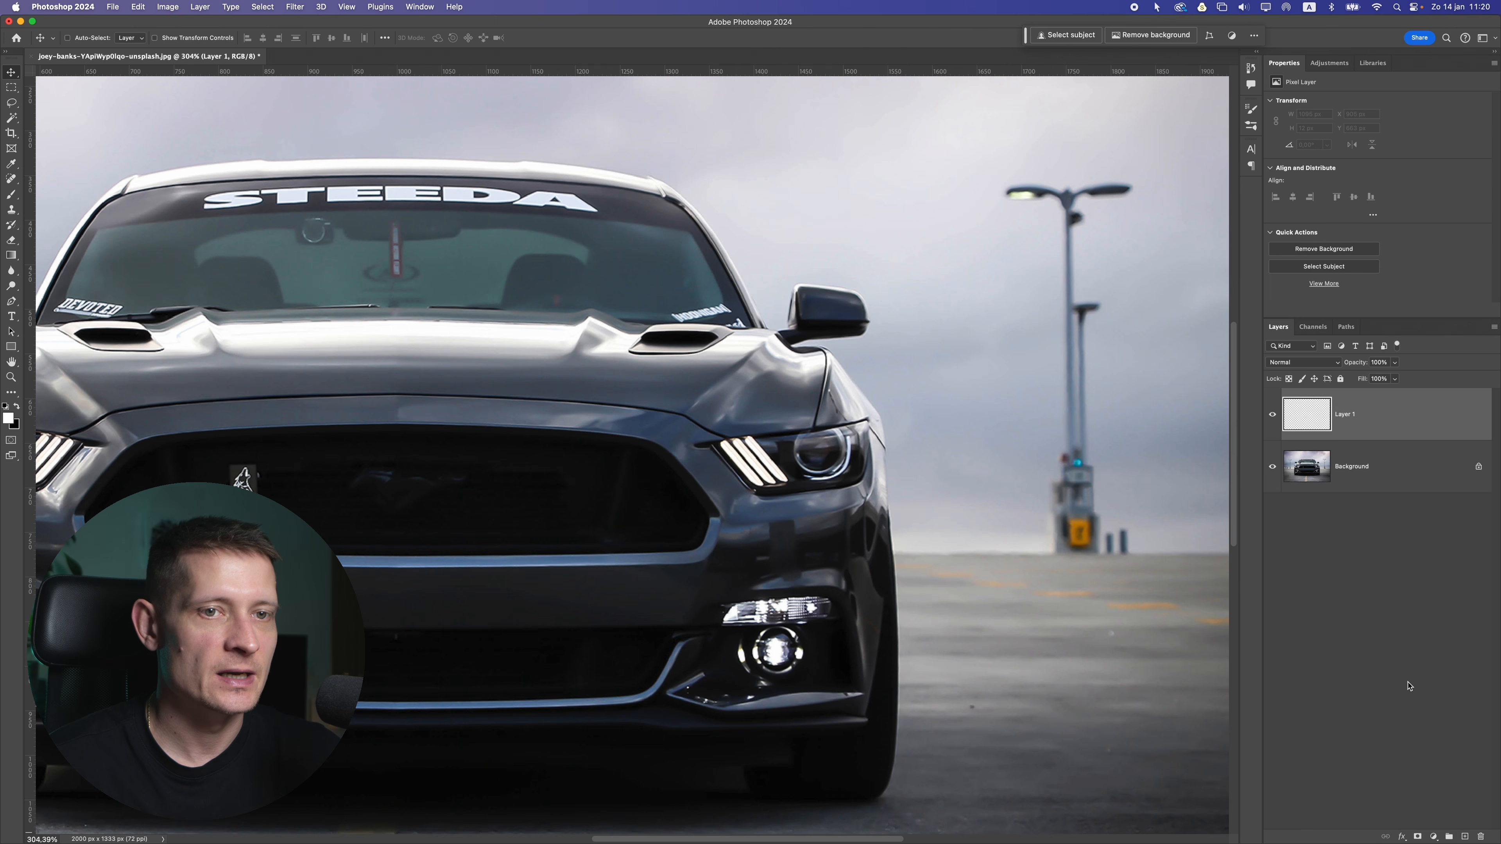
scroll(797, 461, "left", 3)
scroll(798, 461, "down", 1)
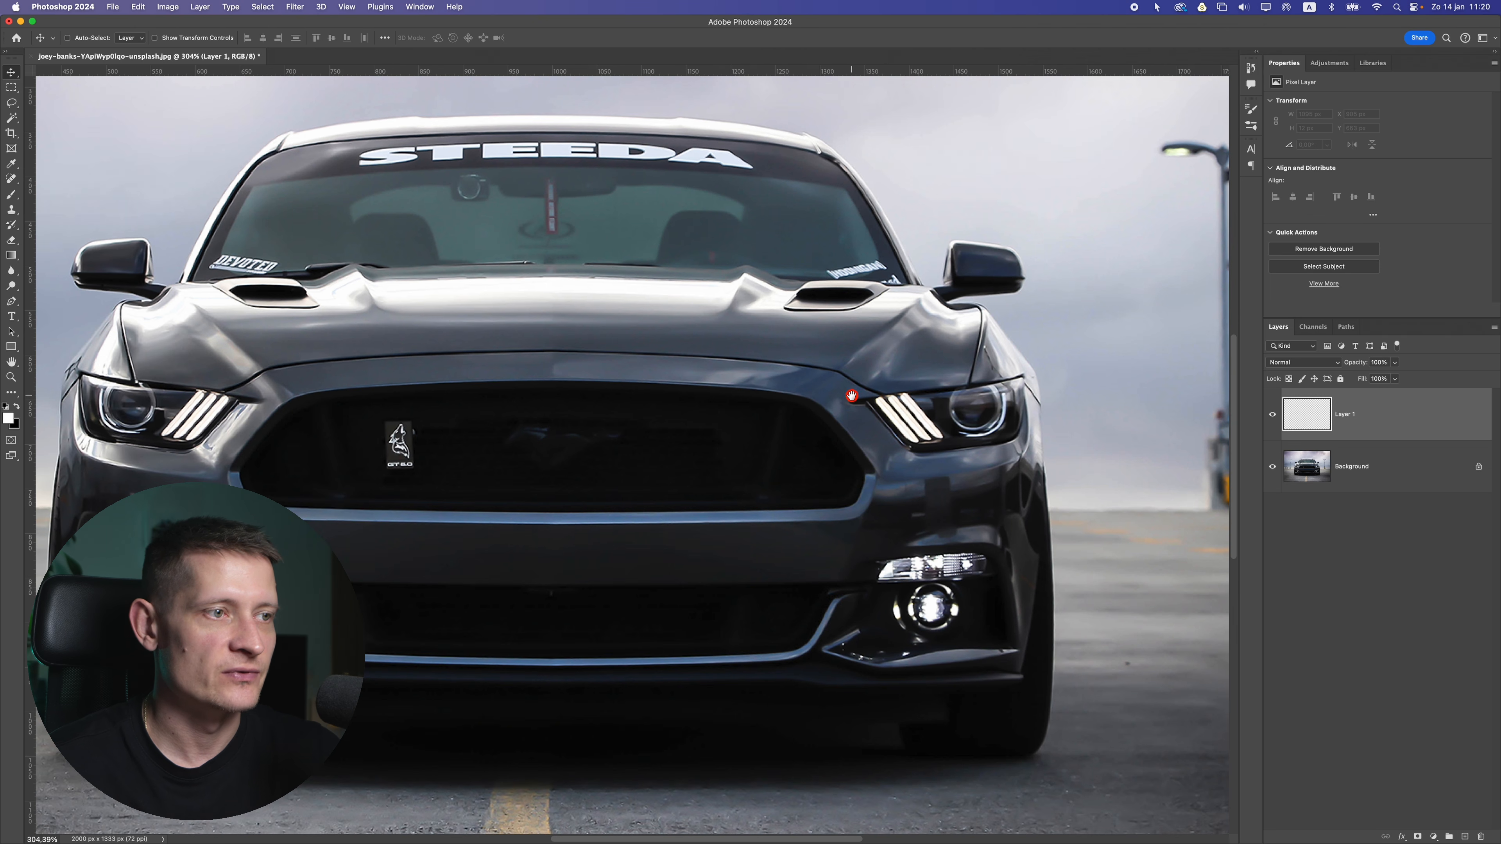
Step: Activate the Brush tool and choose the Soft Round brush from General Brushes with 0% hardness
left_click(9, 196)
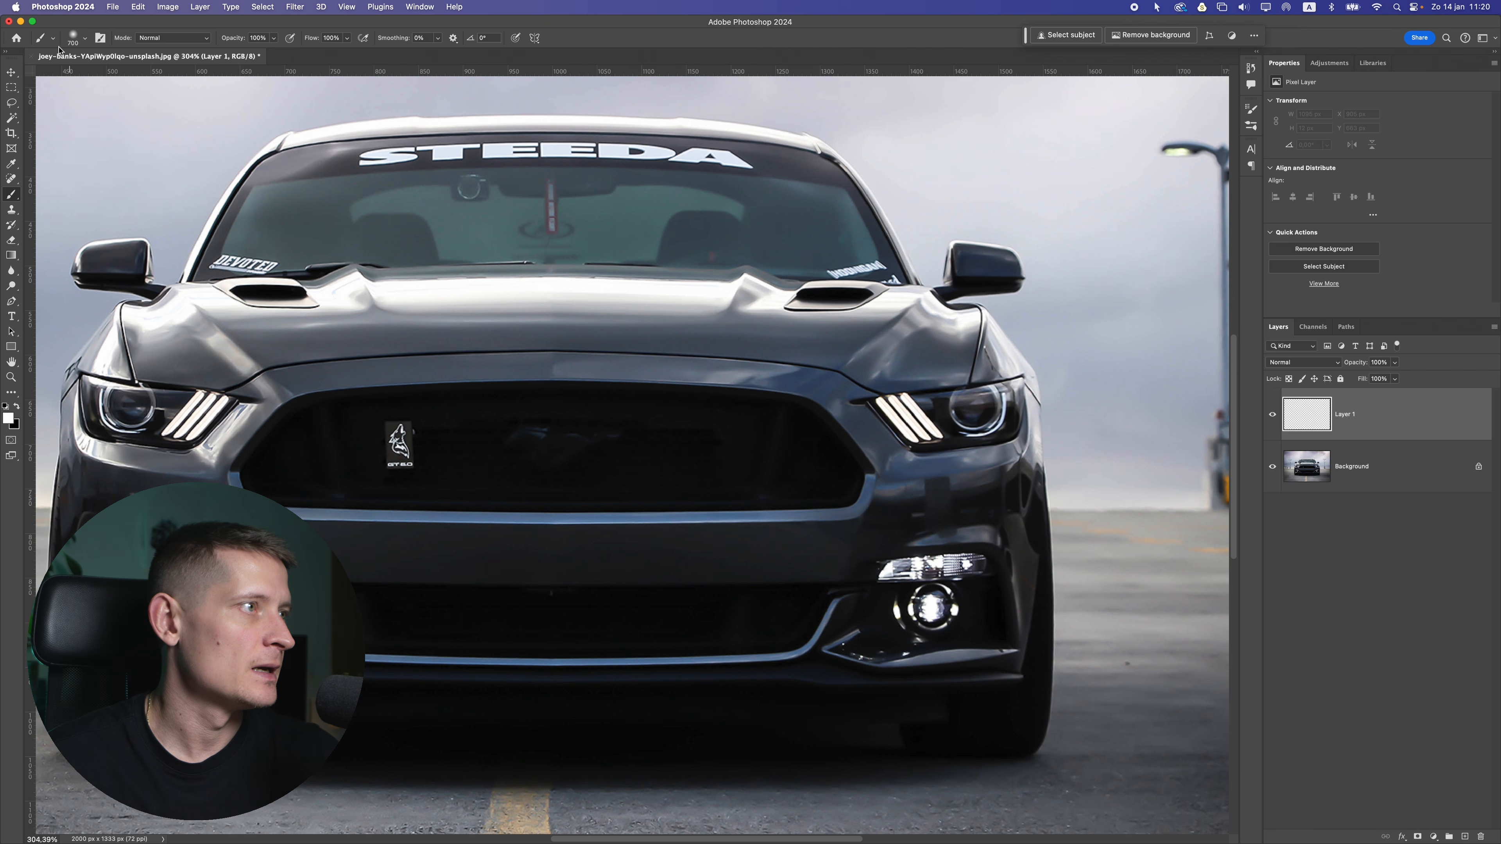
left_click(70, 39)
left_click(23, 170)
left_click(24, 171)
left_click(61, 187)
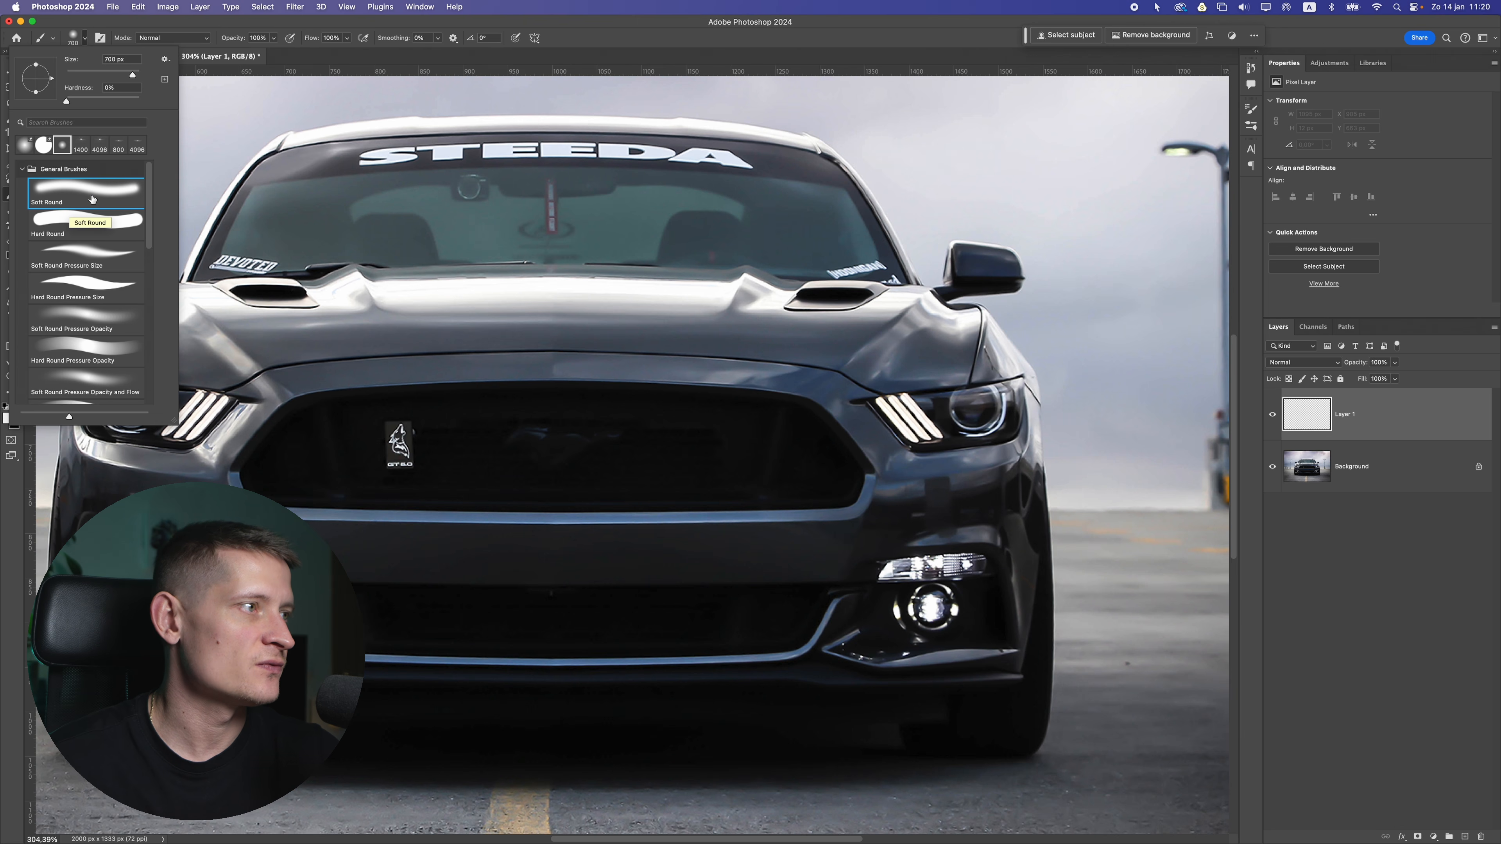
left_click(260, 33)
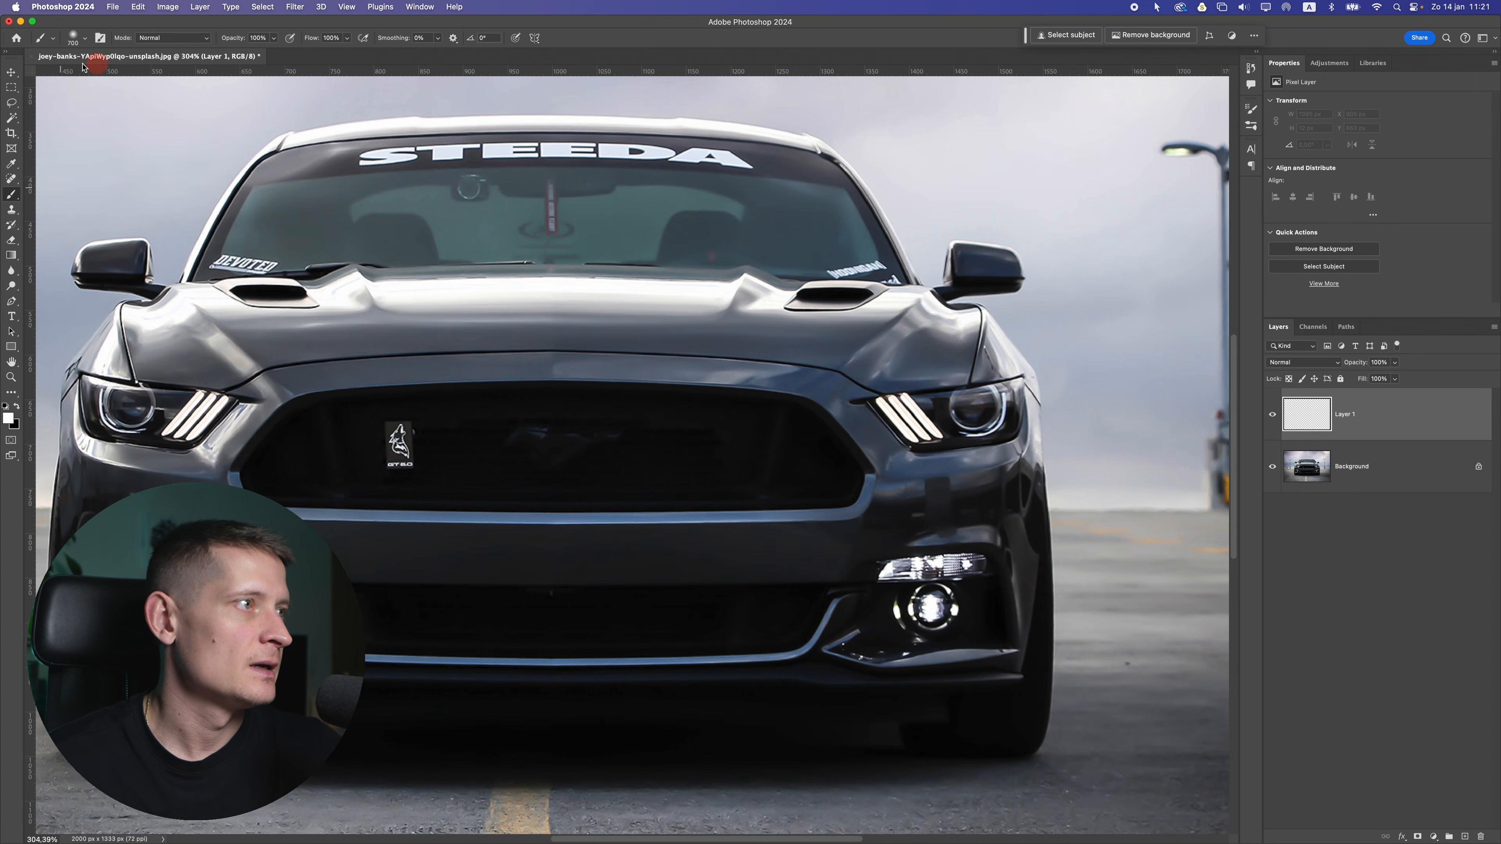
left_click(68, 37)
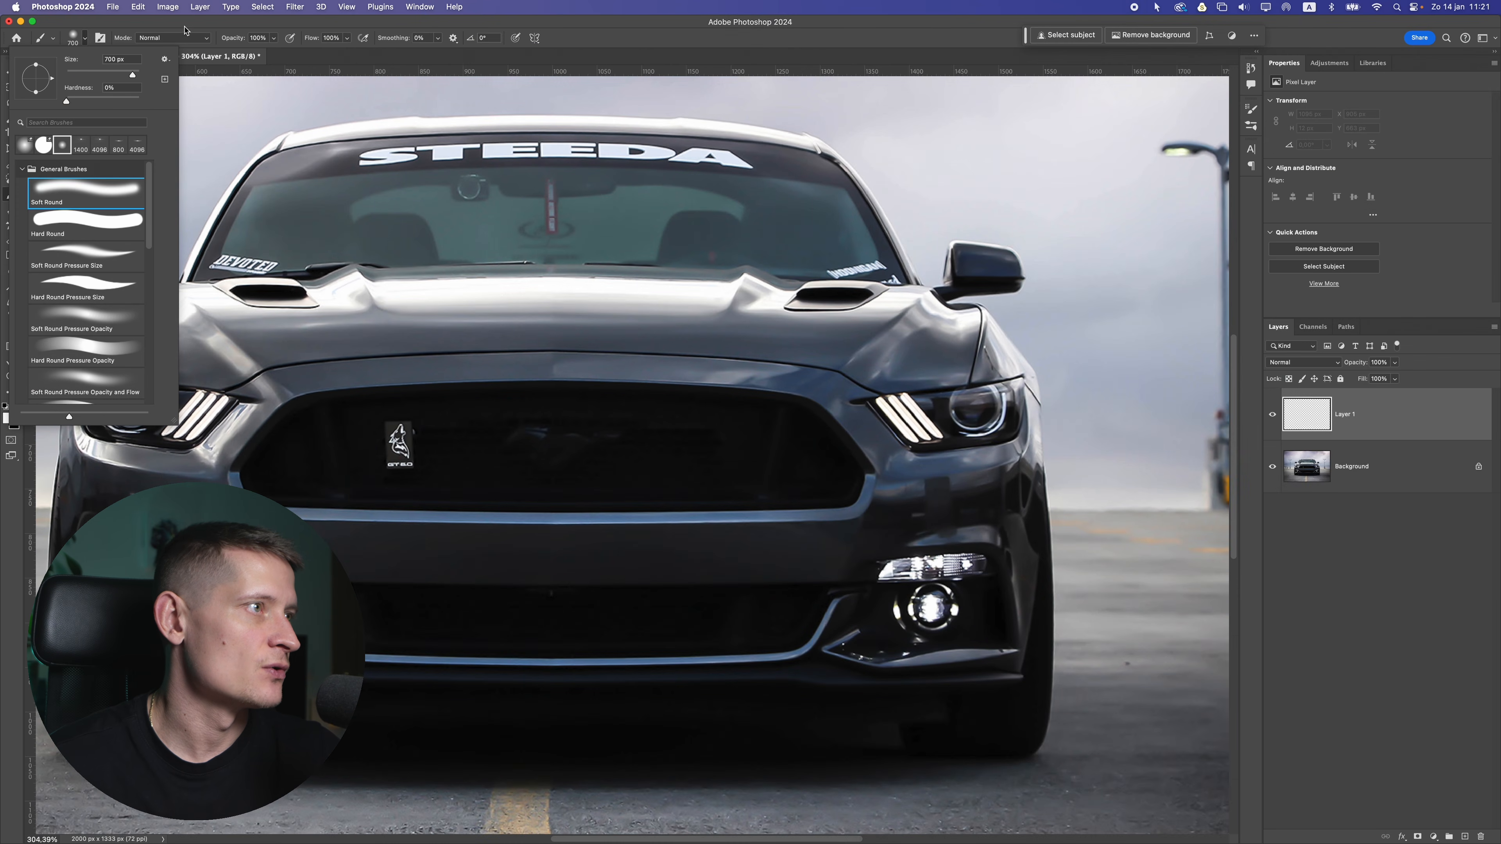
left_click(191, 26)
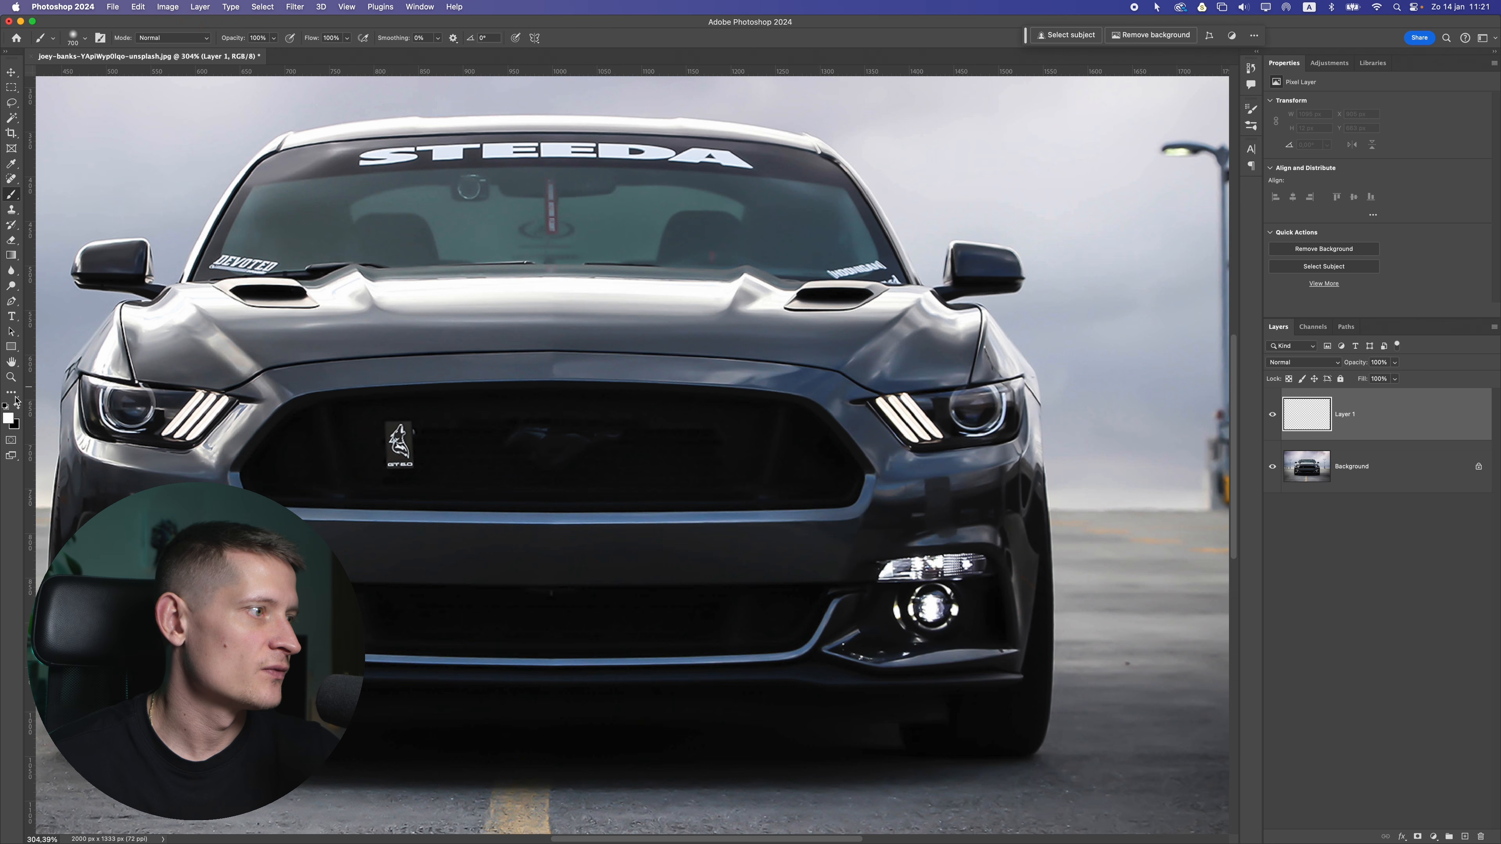
Step: Set the foreground colour to pure white
left_click(8, 419)
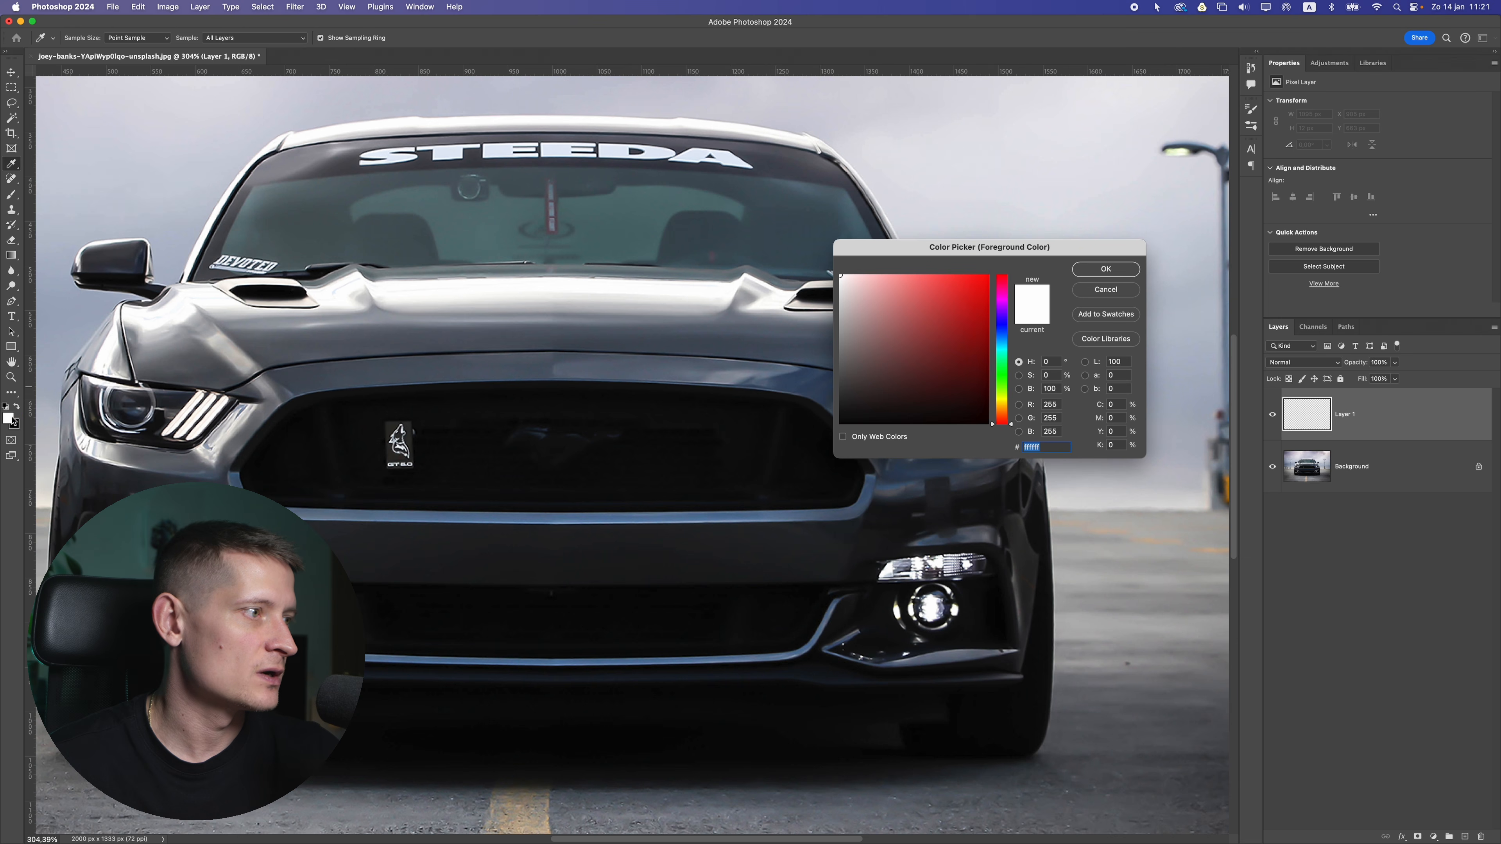
left_click_drag(875, 327, 806, 252)
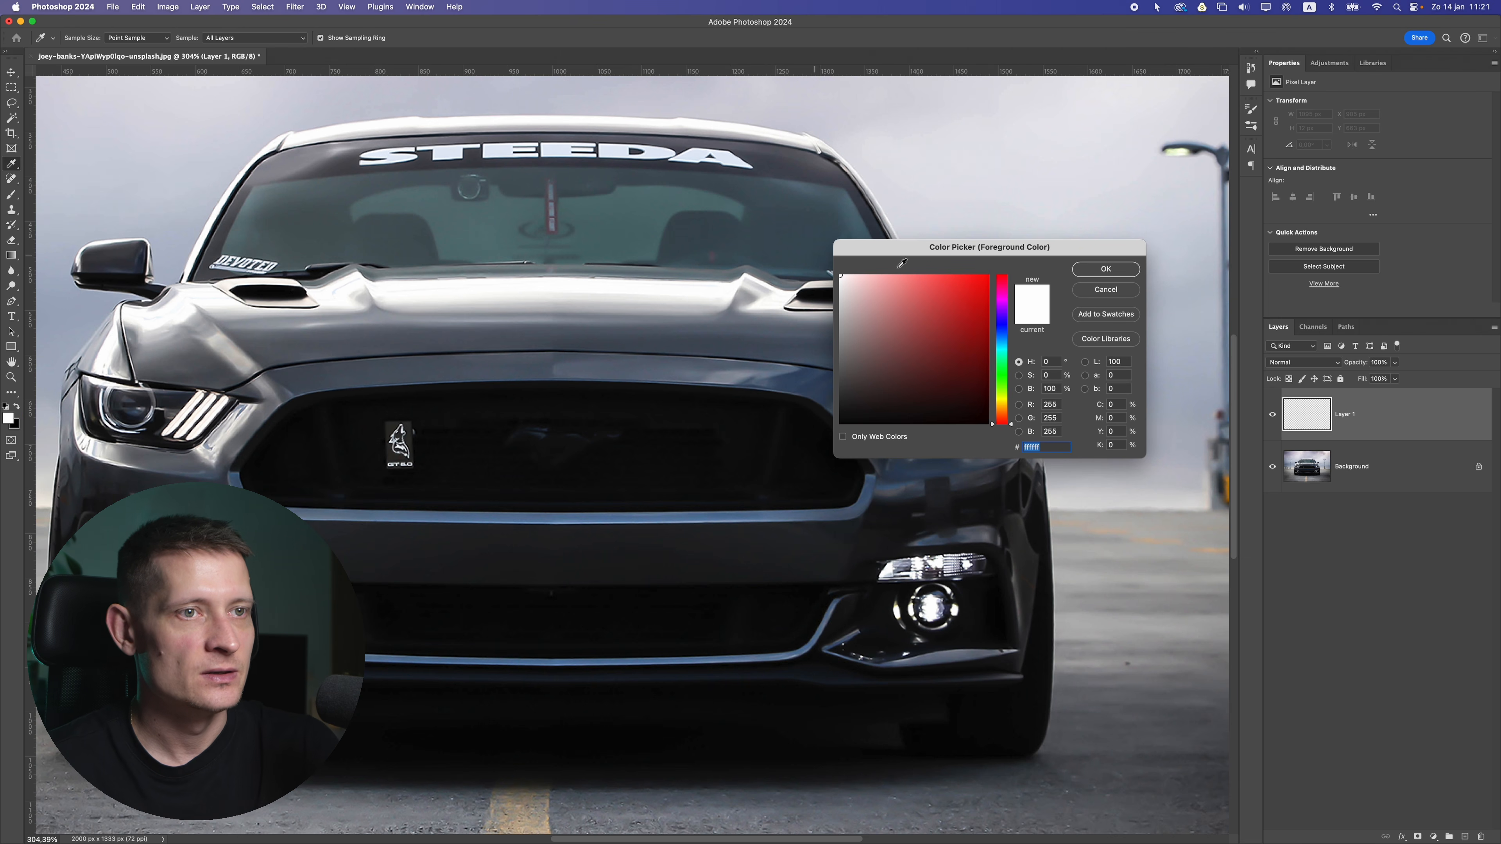
left_click(1105, 269)
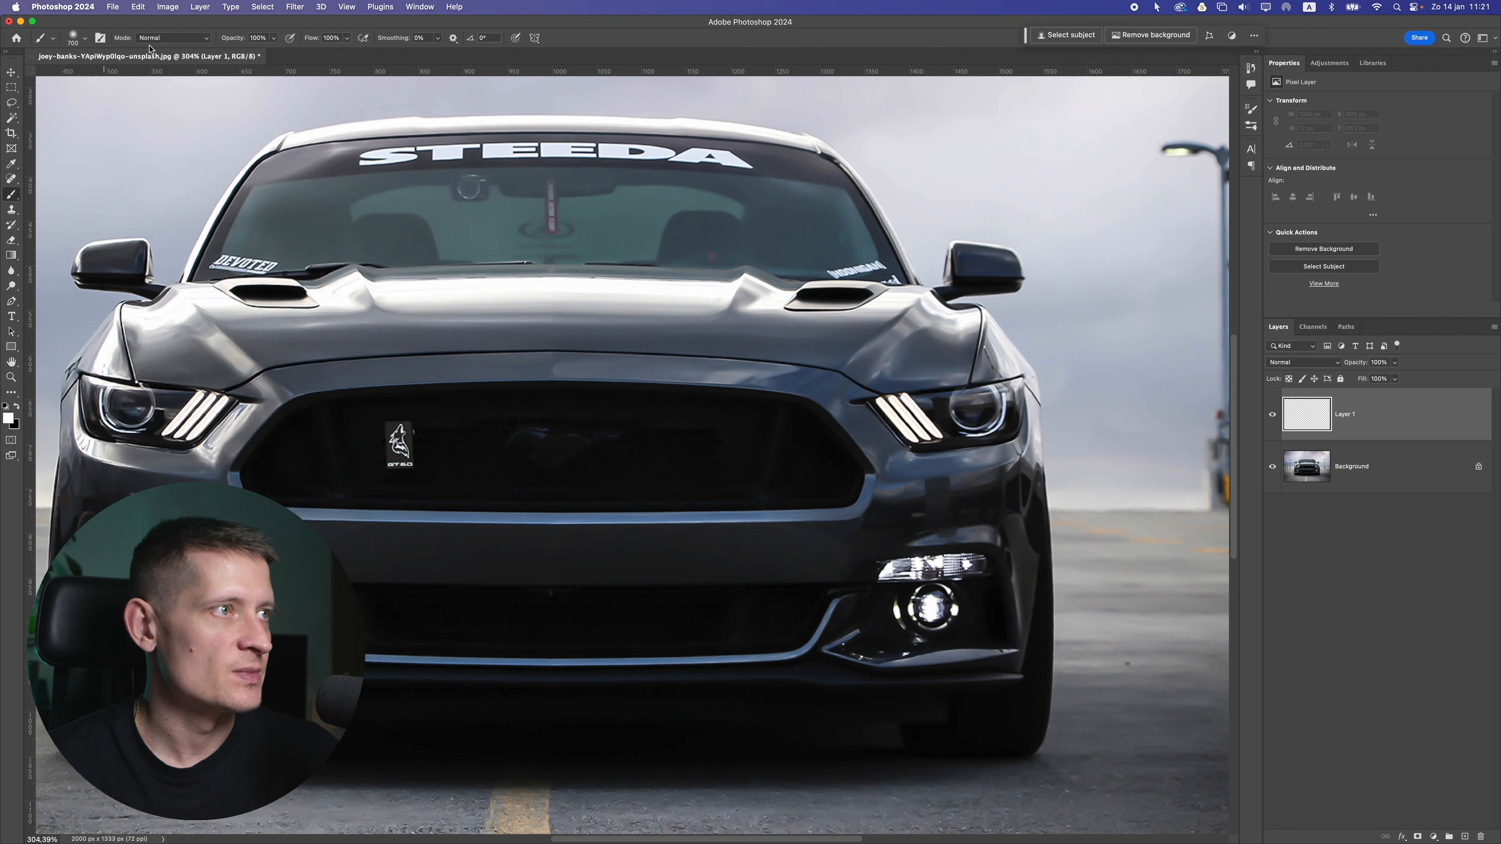
Step: Shrink the brush to headlight size and paint one soft white glow on the headlight at the photo's right side
key("bracketleft")
key("bracketleft")
key("bracketleft")
key("bracketleft")
key("bracketleft")
key("bracketleft")
key("bracketleft")
key("bracketleft")
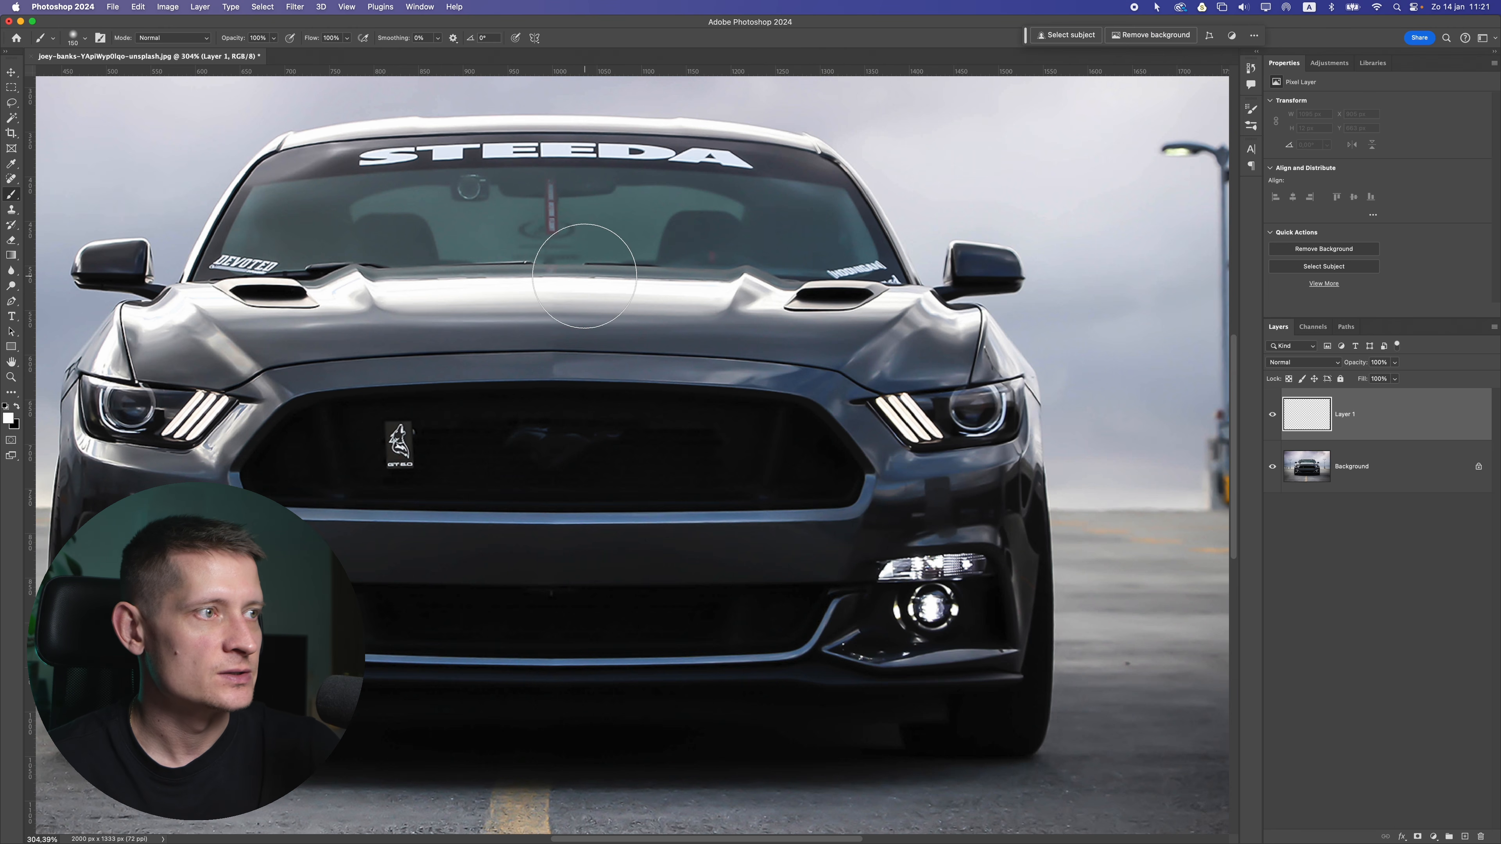
scroll(828, 441, "down", 5)
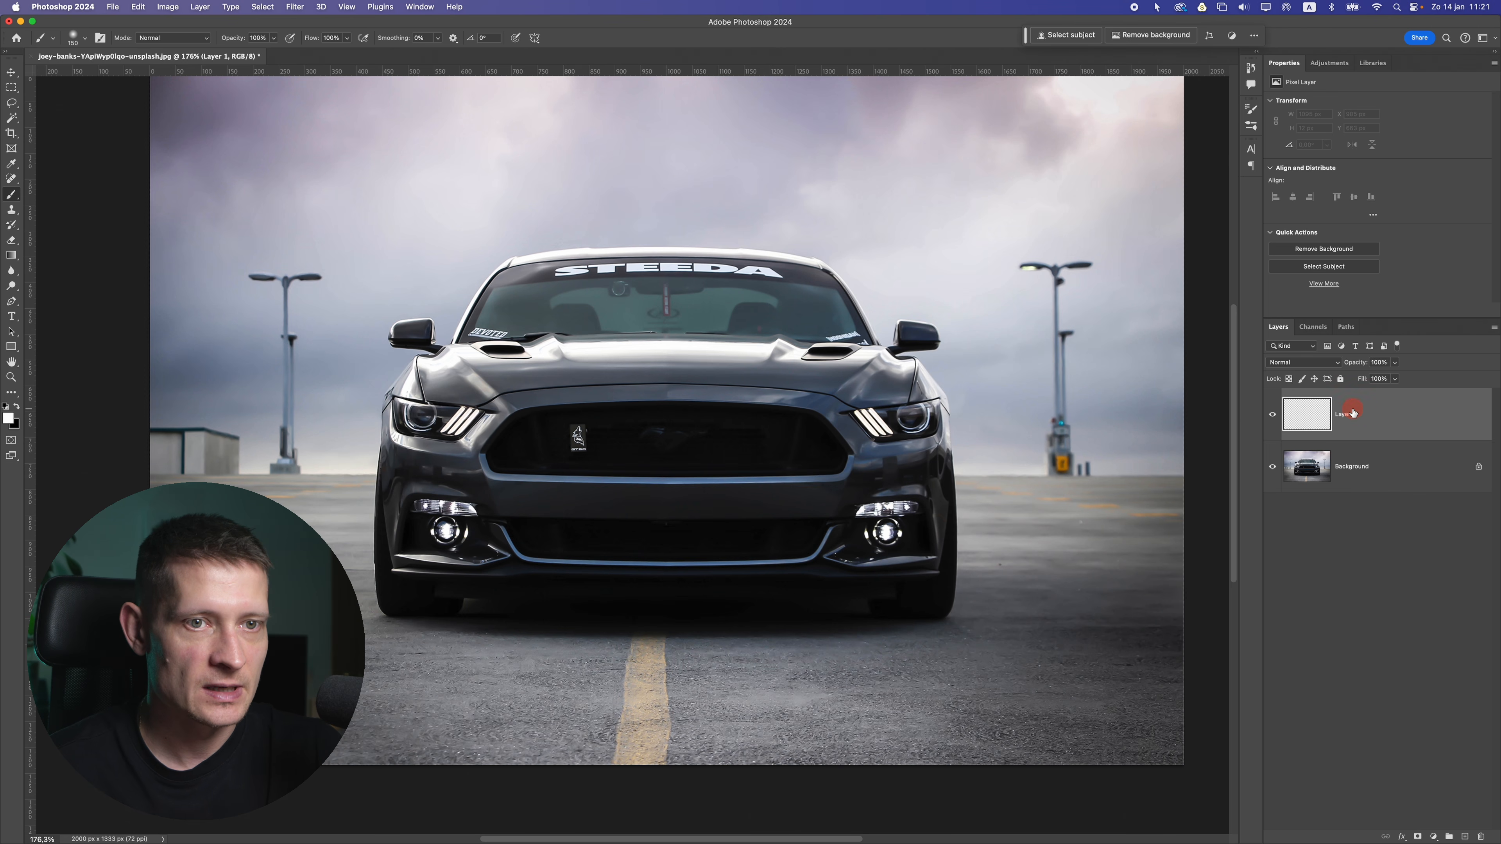
left_click(913, 418)
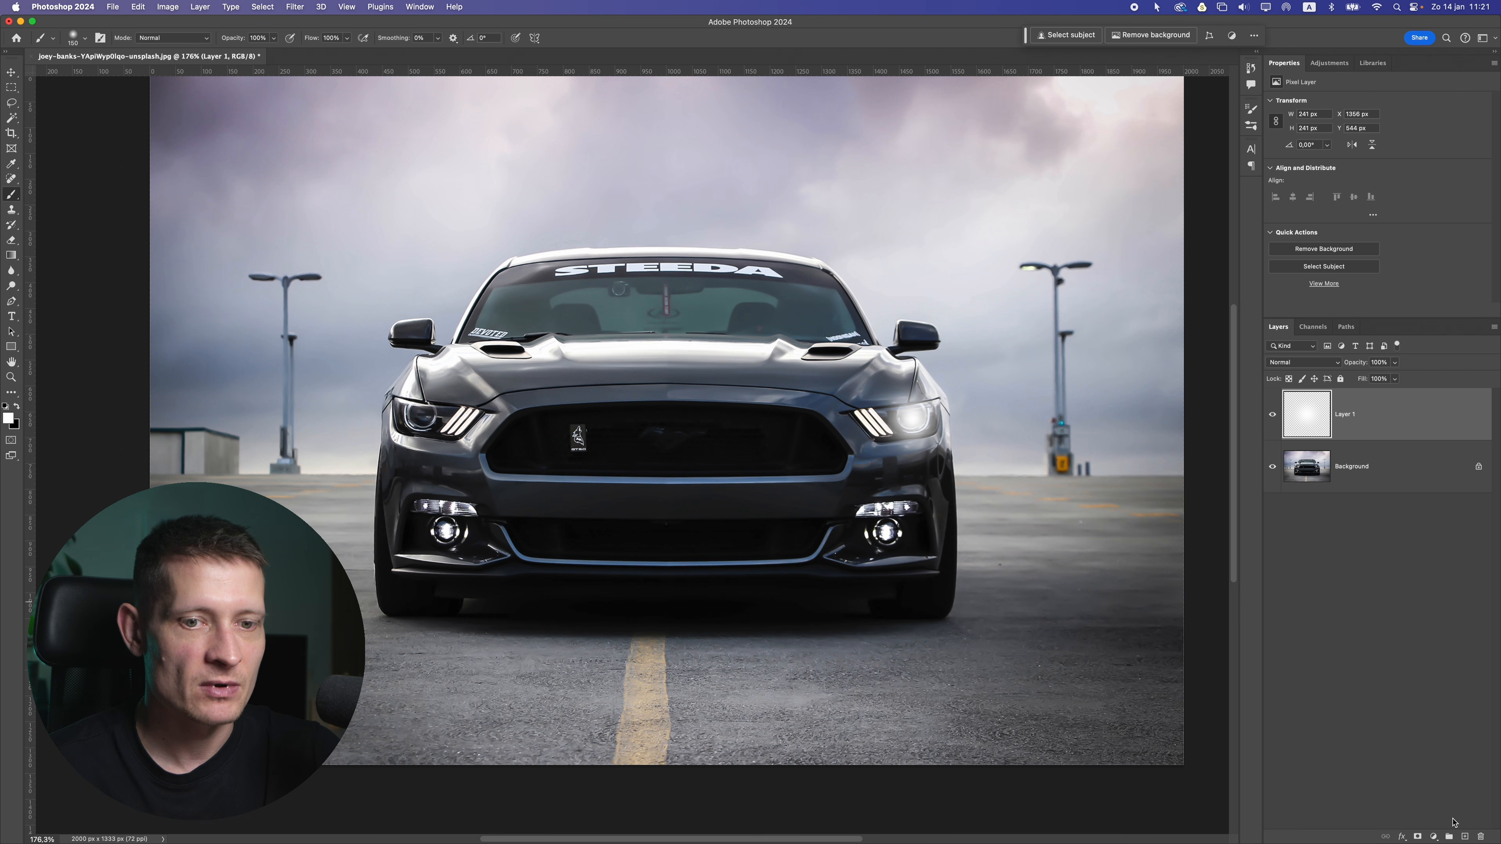
Step: Paint a matching white glow on the car's other headlight on a new layer and nudge it slightly upward
left_click(1464, 836)
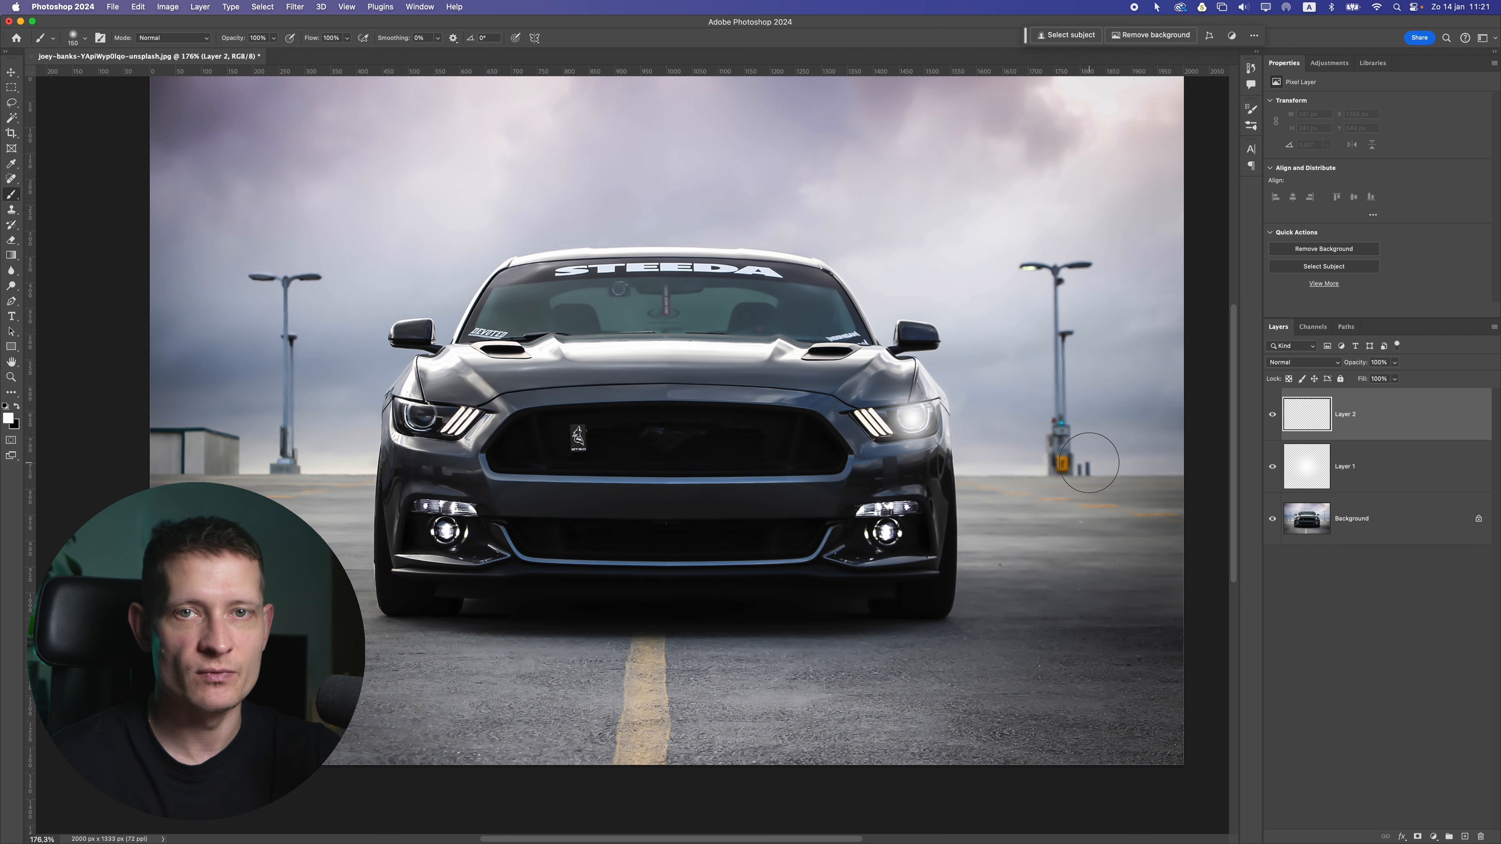
left_click(423, 417)
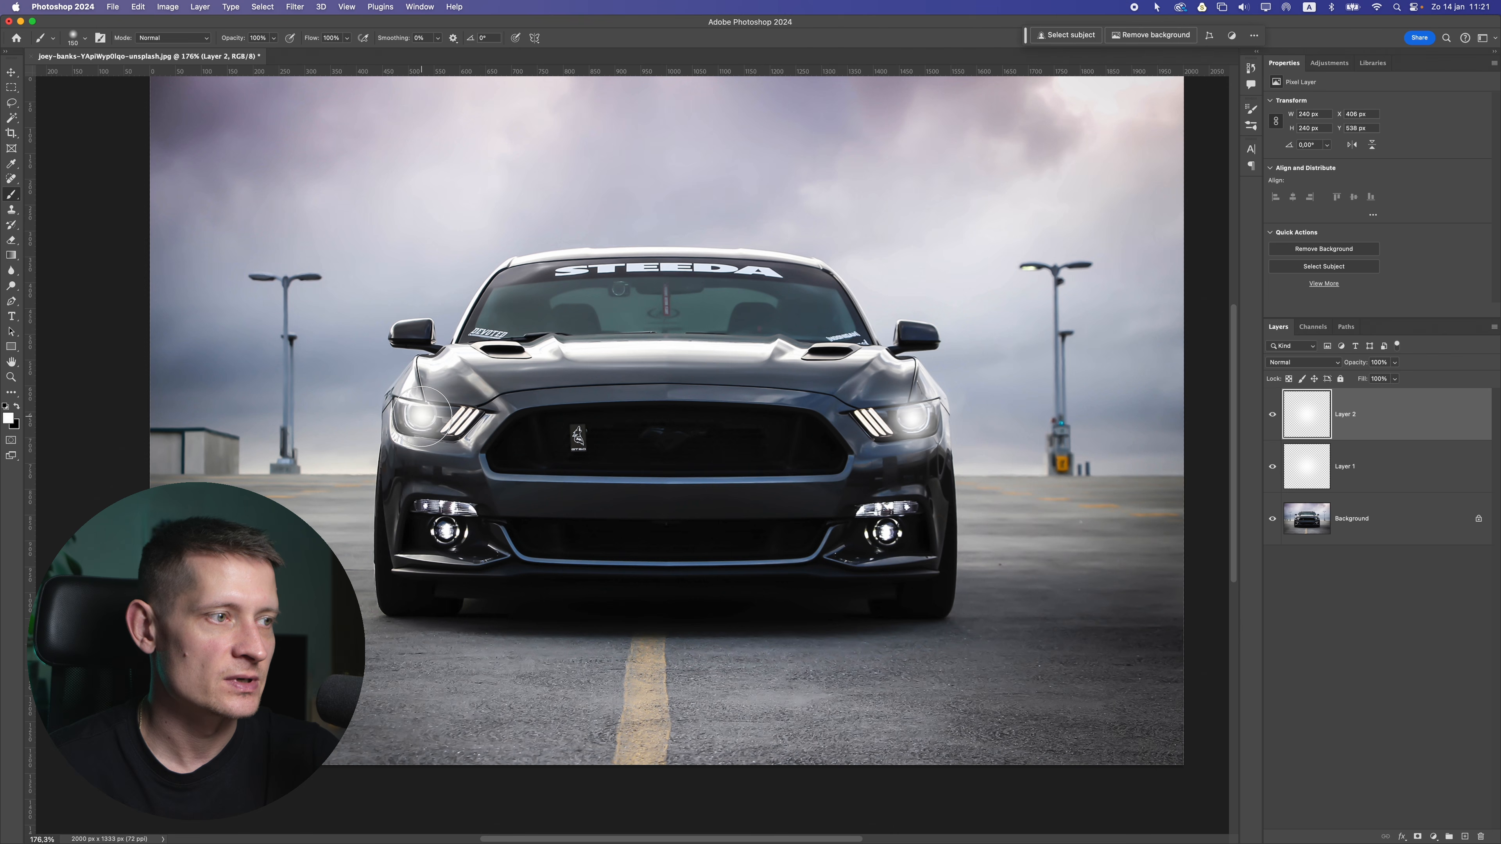
left_click(11, 71)
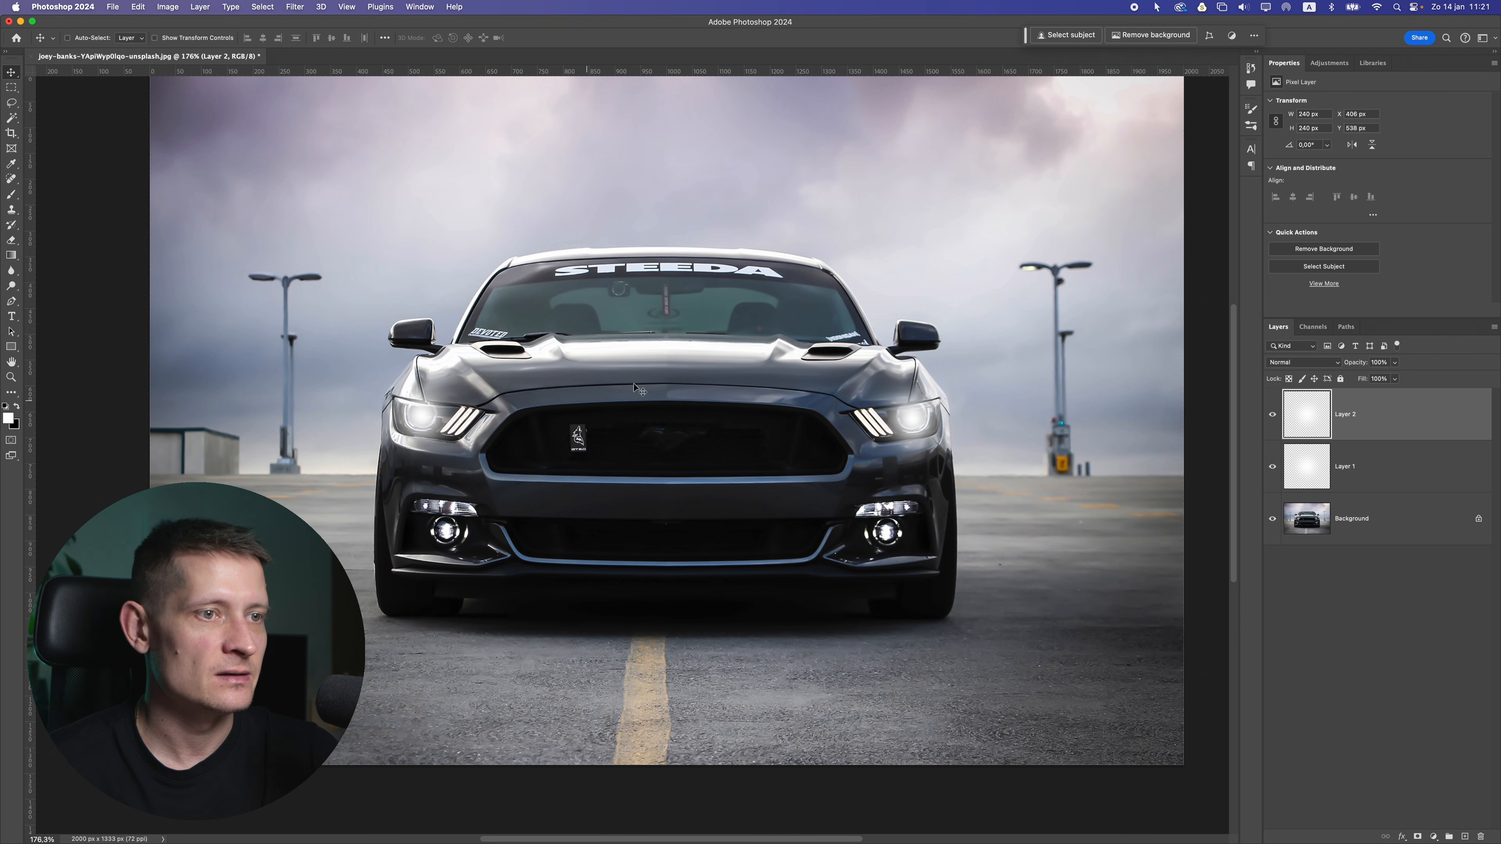
left_click_drag(530, 413, 526, 414)
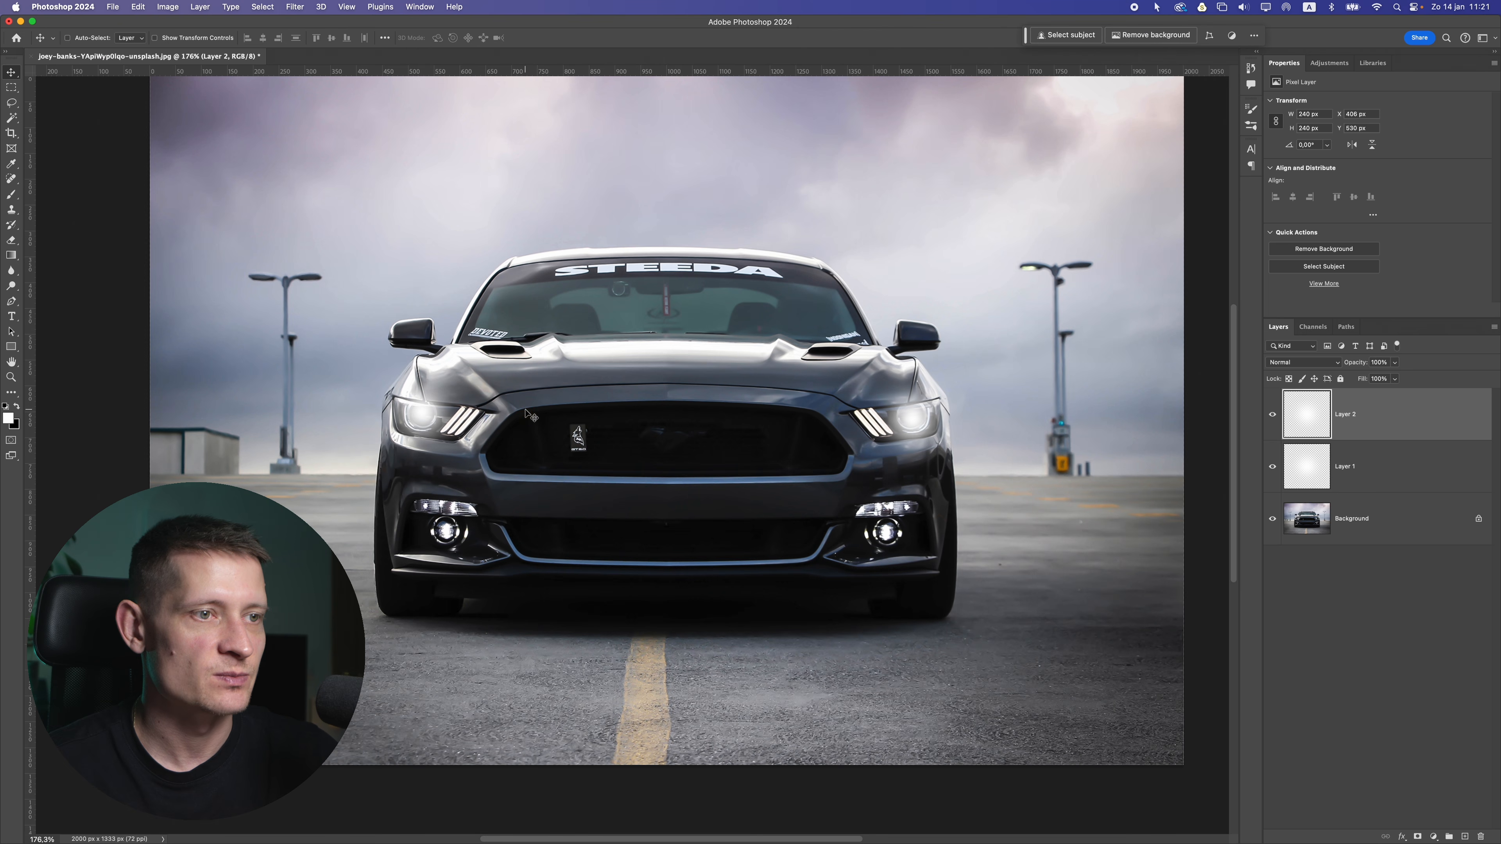
left_click(1346, 489)
left_click(1371, 424)
left_click(1362, 473)
left_click(1374, 417)
Step: Create a third empty layer and paint a single soft white spot on it over the car's windshield
scroll(898, 446, "down", 3)
scroll(898, 449, "down", 2)
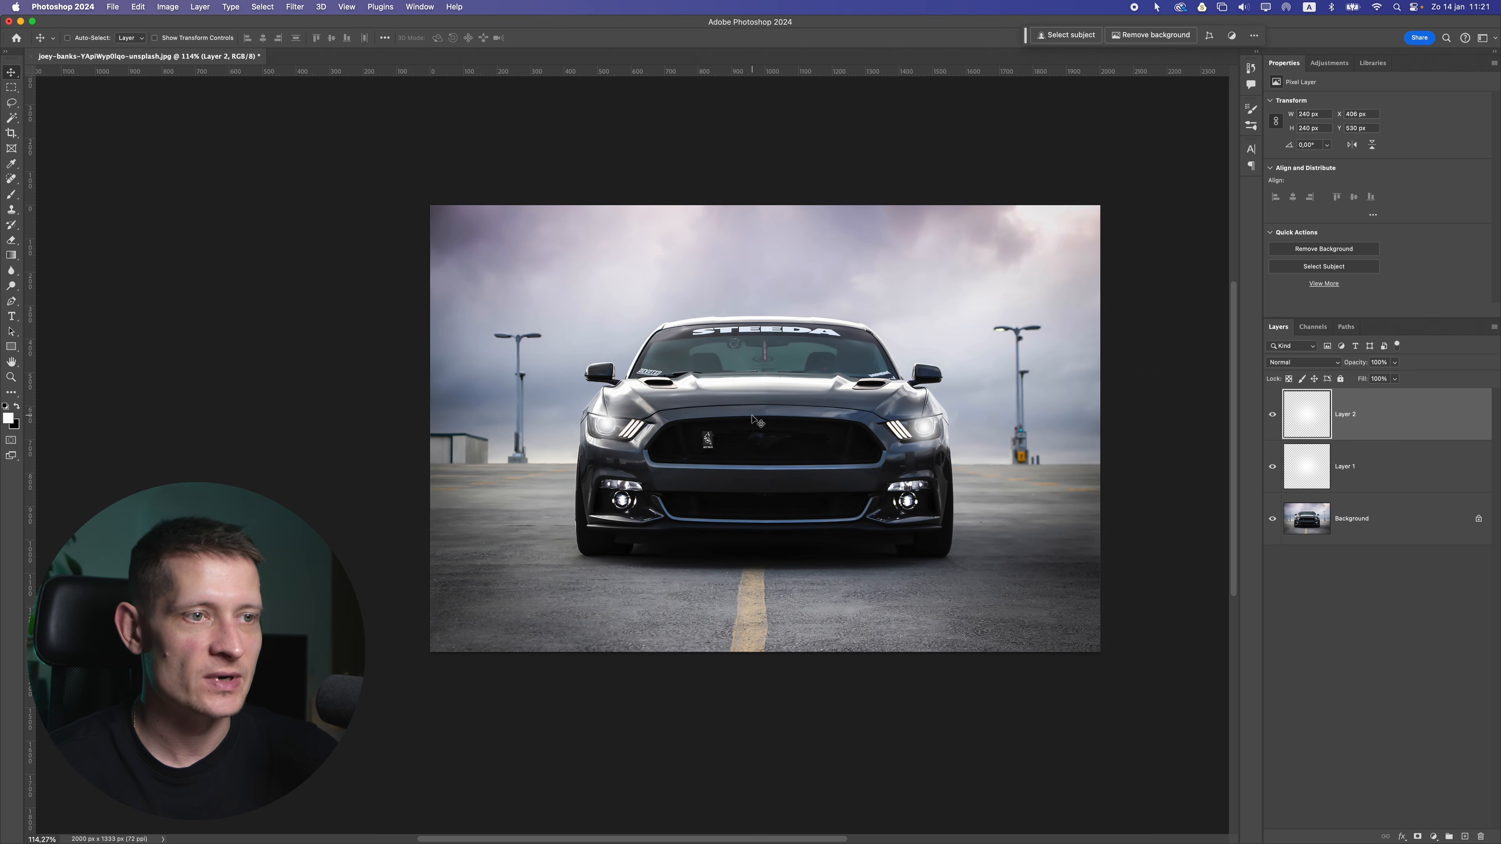
scroll(775, 411, "up", 1)
scroll(1160, 473, "up", 1)
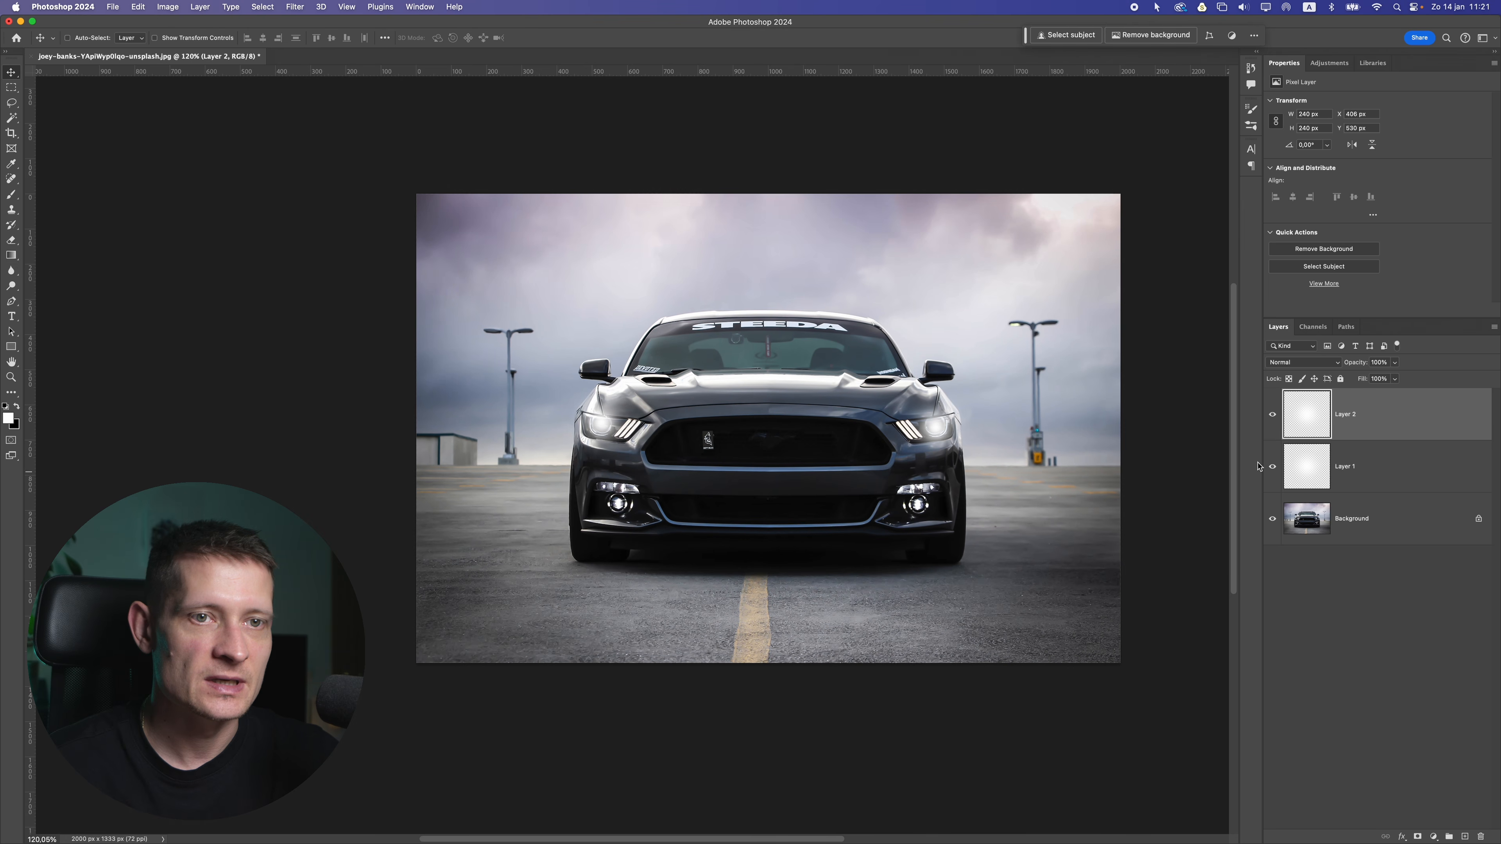
left_click(1466, 836)
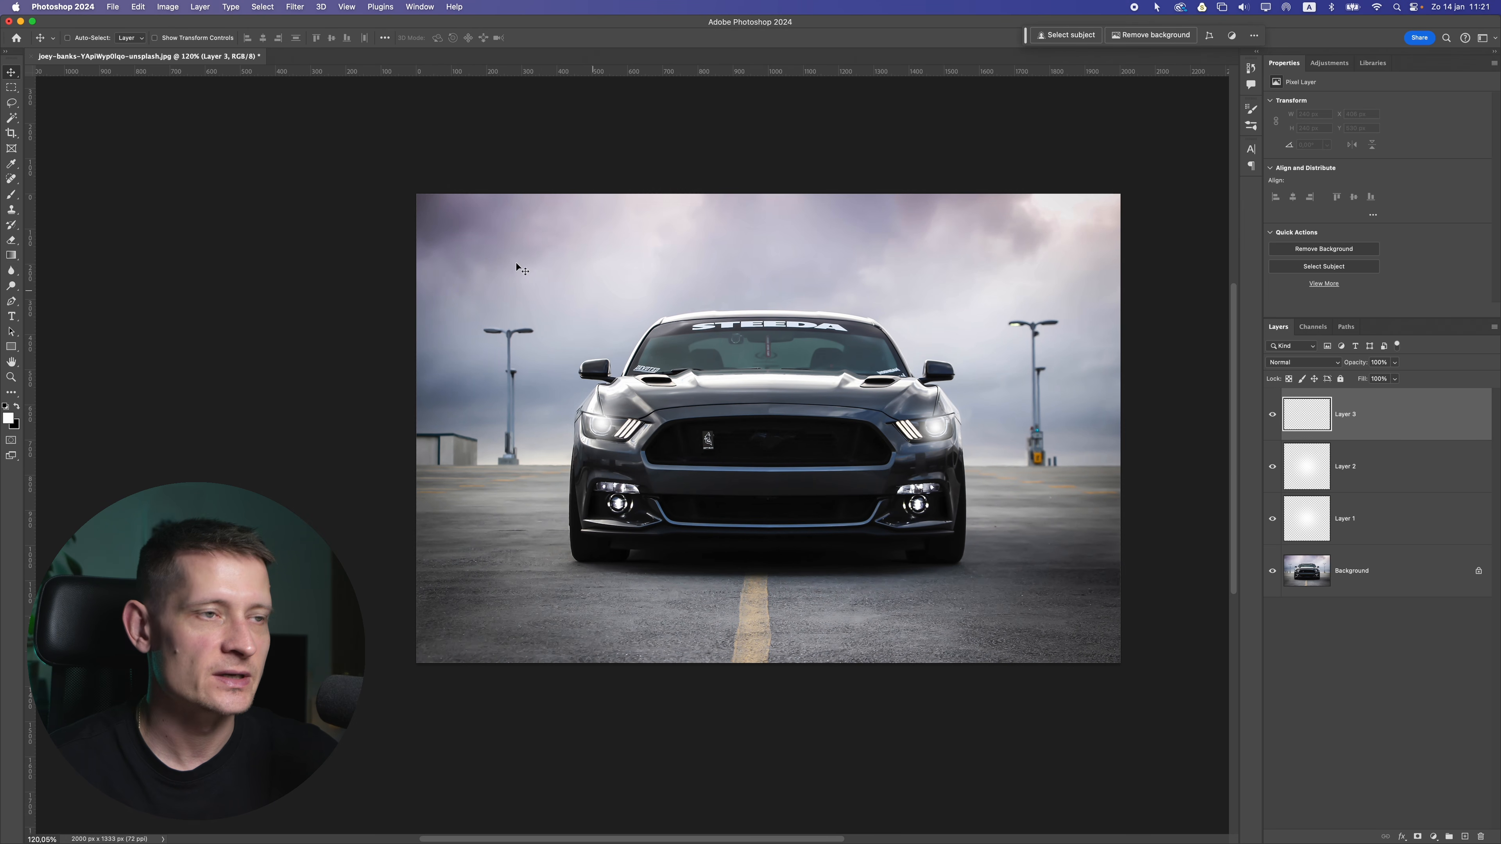
key("b")
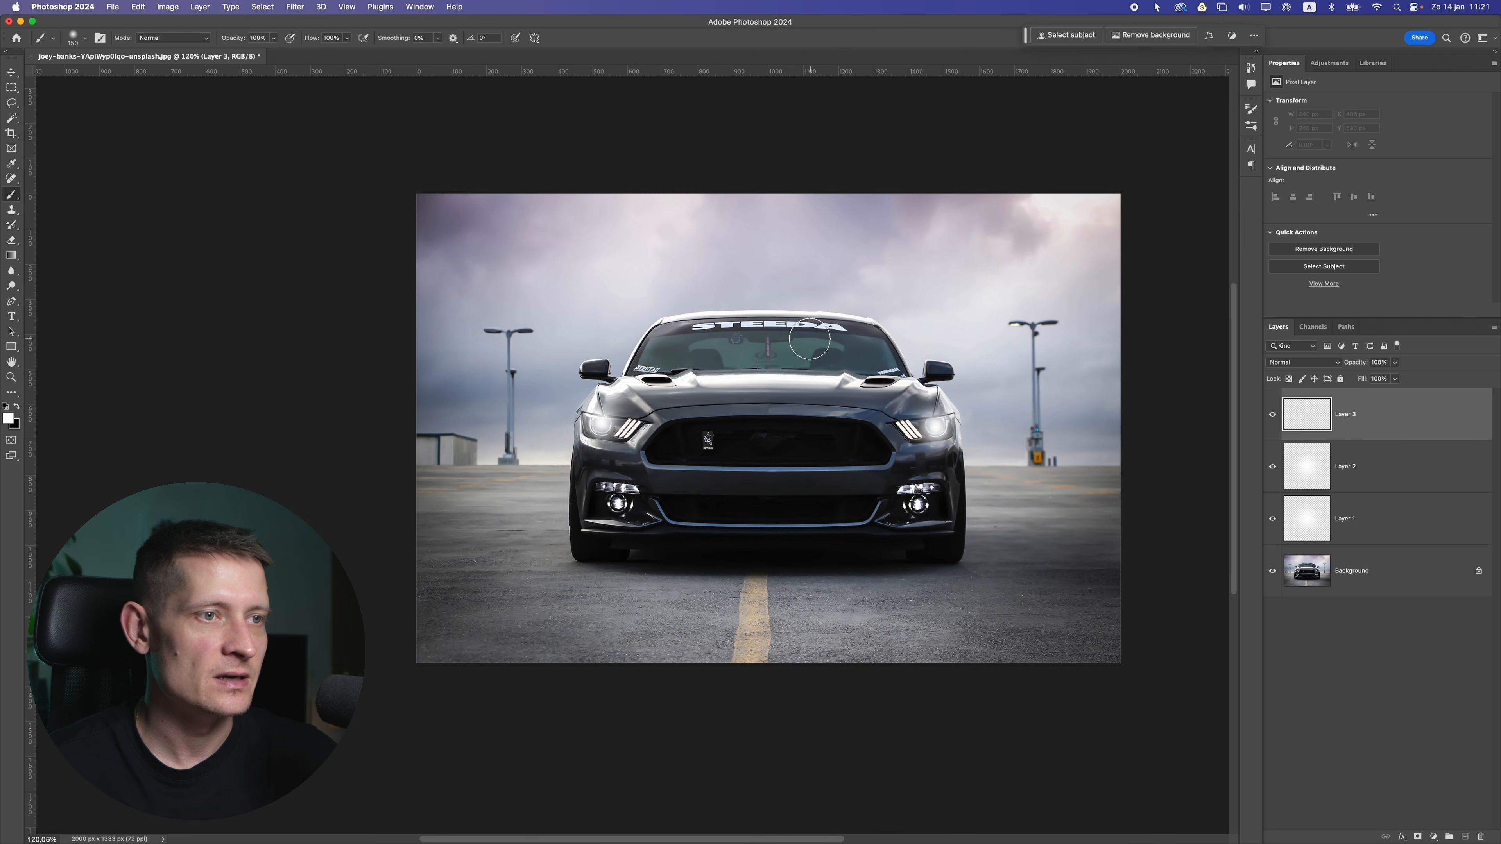
left_click(782, 359)
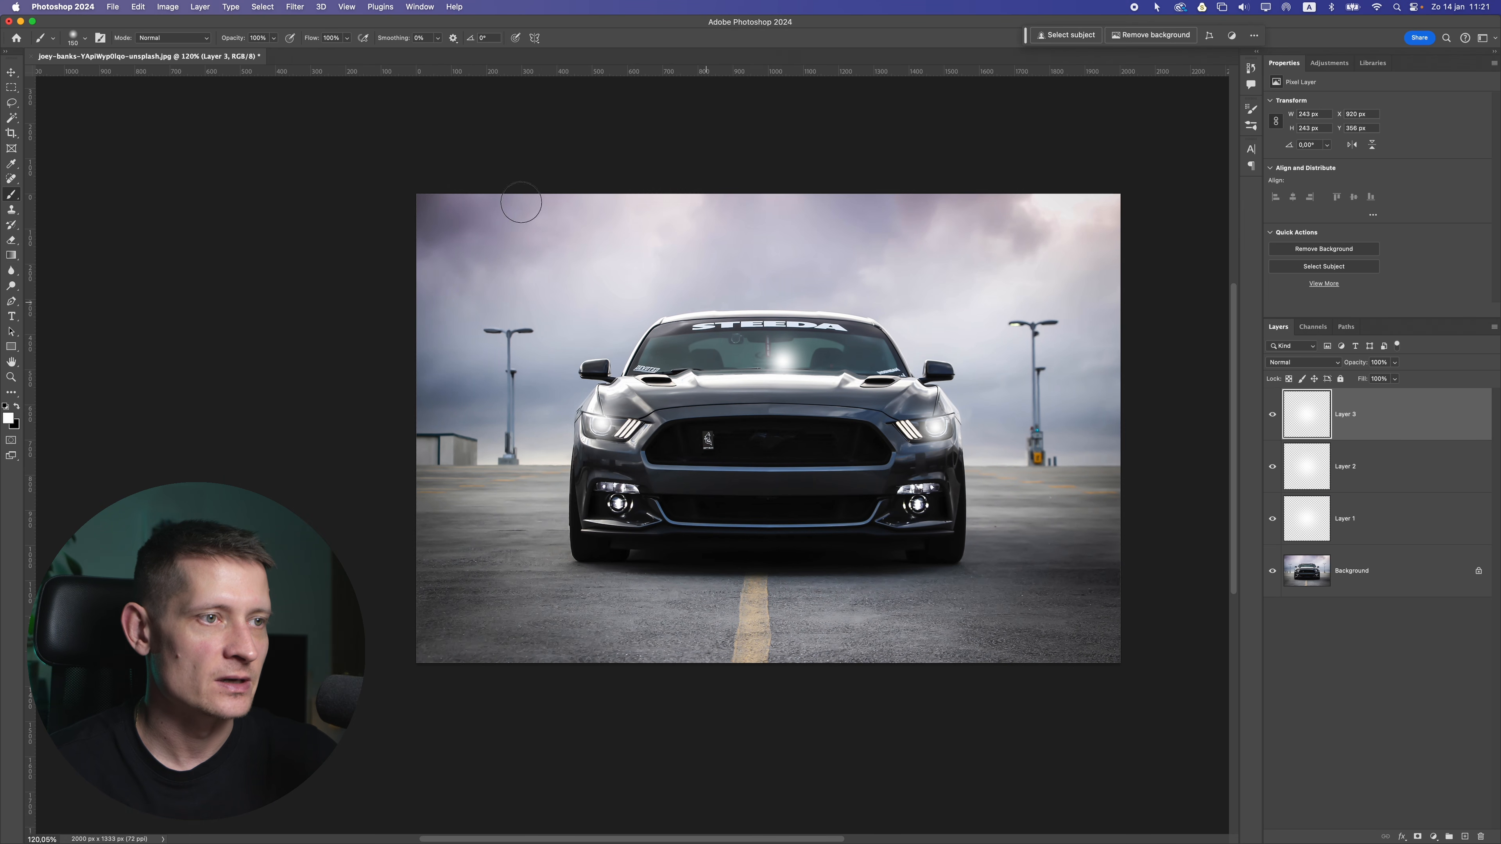
Step: Transform the white spot into a thin horizontal streak about 795 by 21 px and place it across the right-hand headlight
left_click(11, 74)
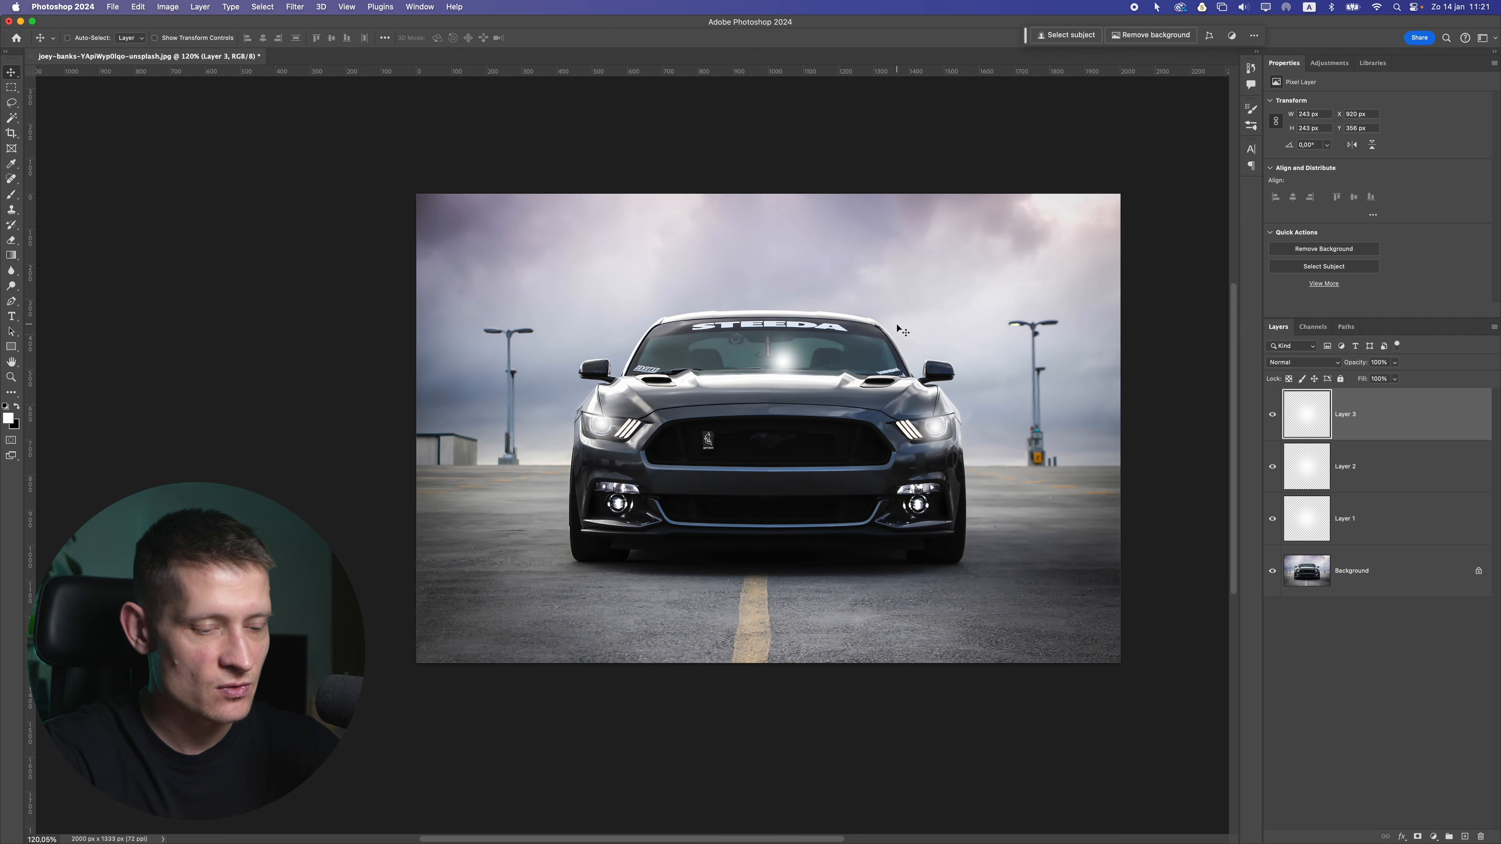
key("super+t")
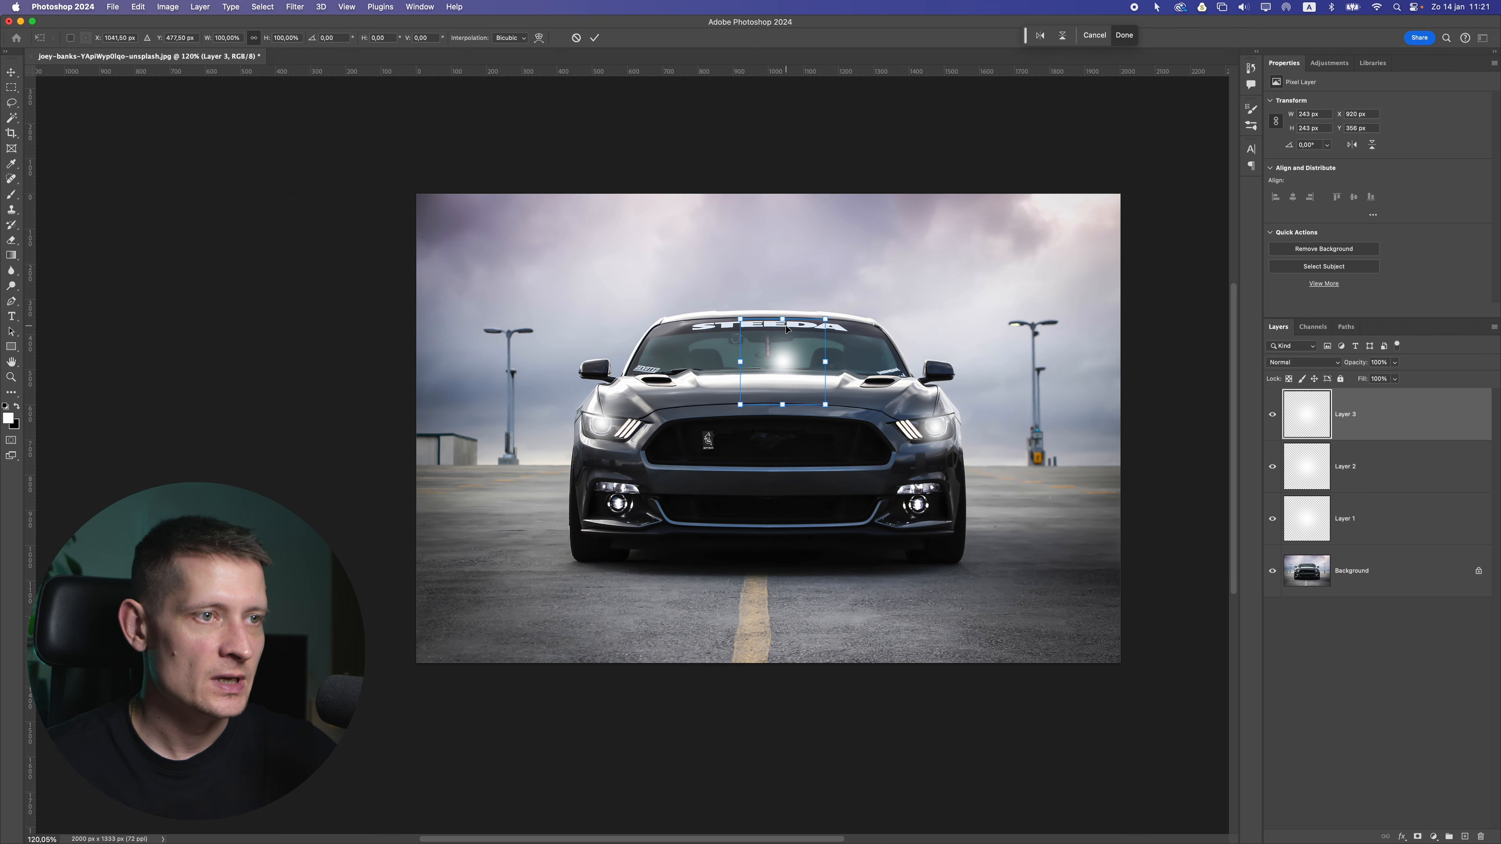
left_click_drag(784, 318, 1031, 397)
left_click_drag(906, 396, 796, 397)
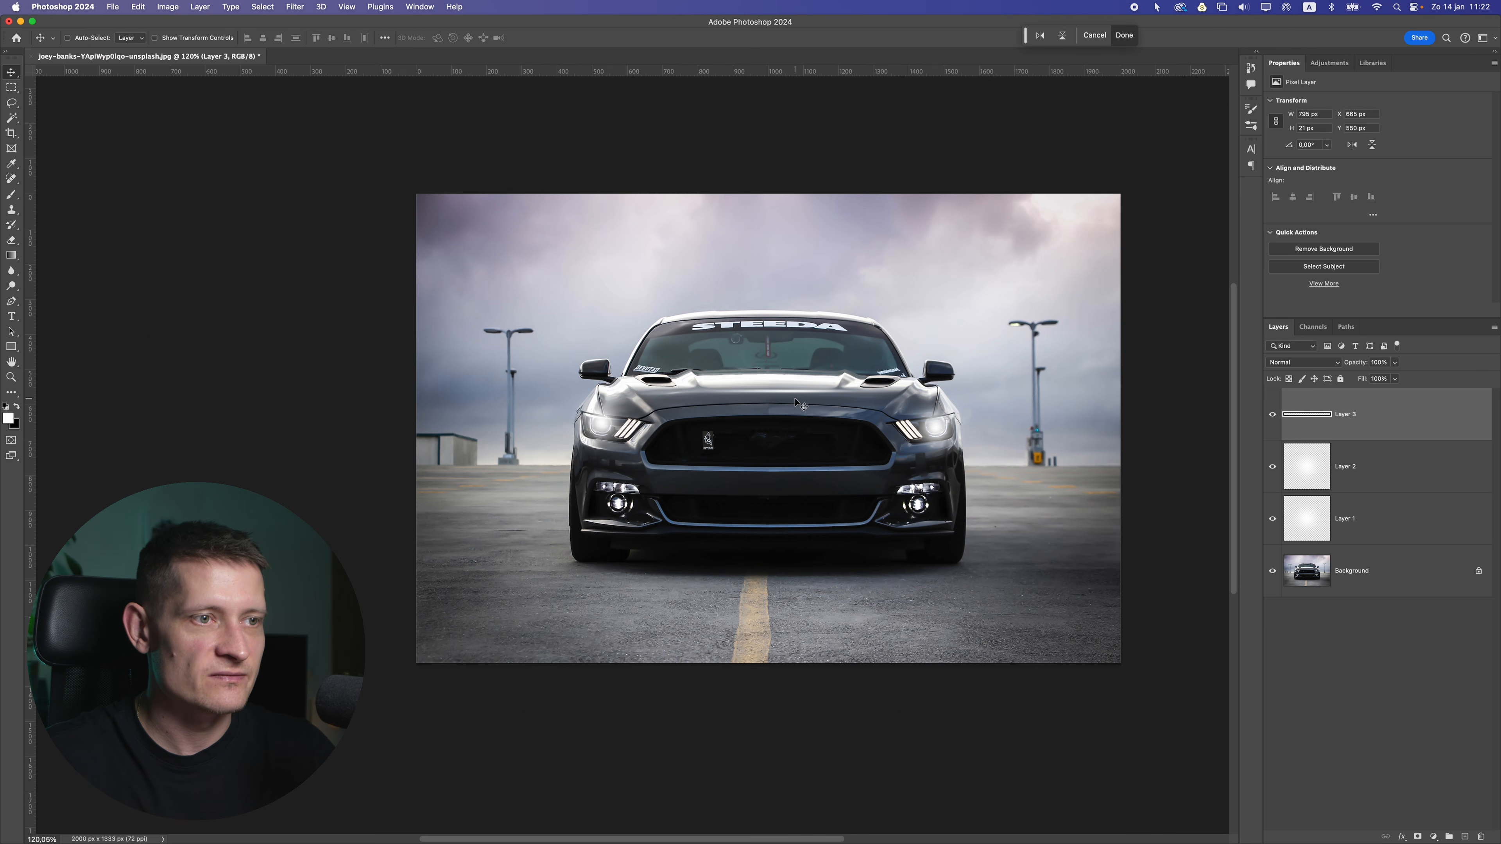
key("Return")
mouse_move(826, 337)
left_mouse_down()
mouse_move(894, 329)
mouse_move(961, 373)
left_mouse_up()
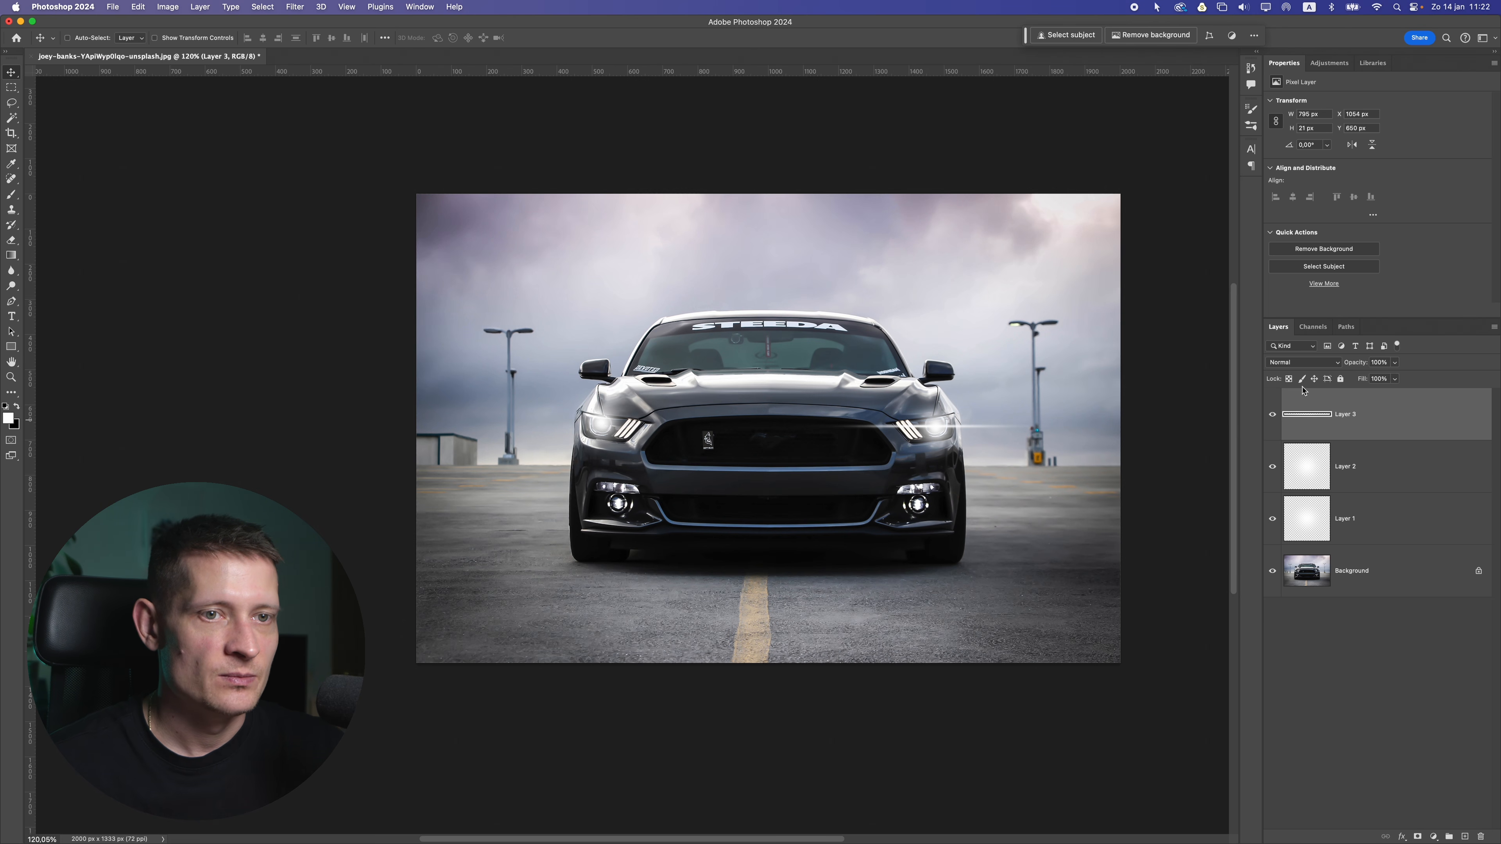
Step: Add a layer mask to the light streak and paint black on it to fade the streak on both sides of the headlight
left_click(1418, 837)
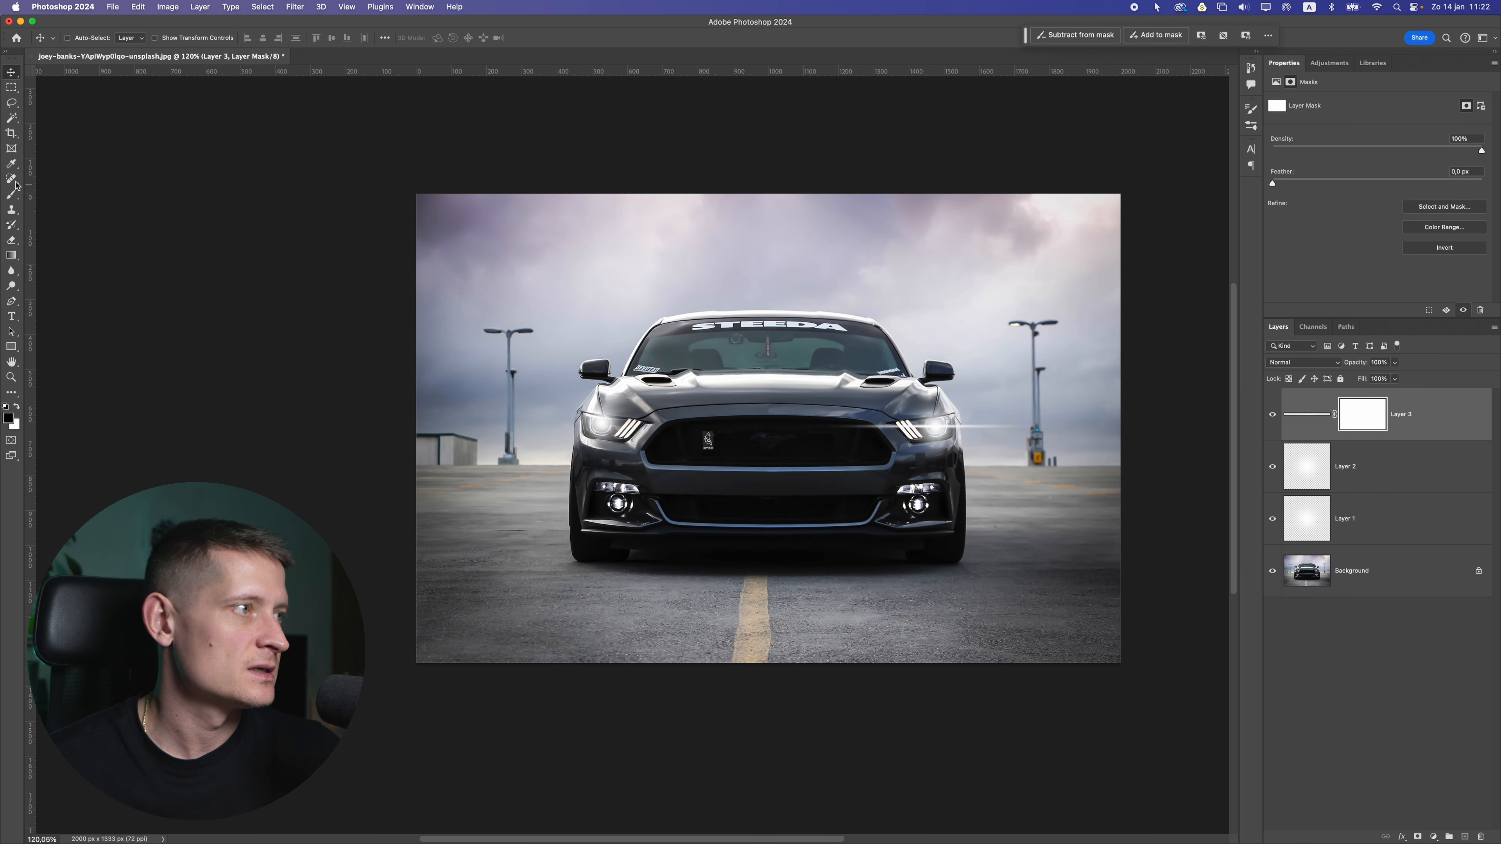
left_click(12, 194)
left_click(59, 195)
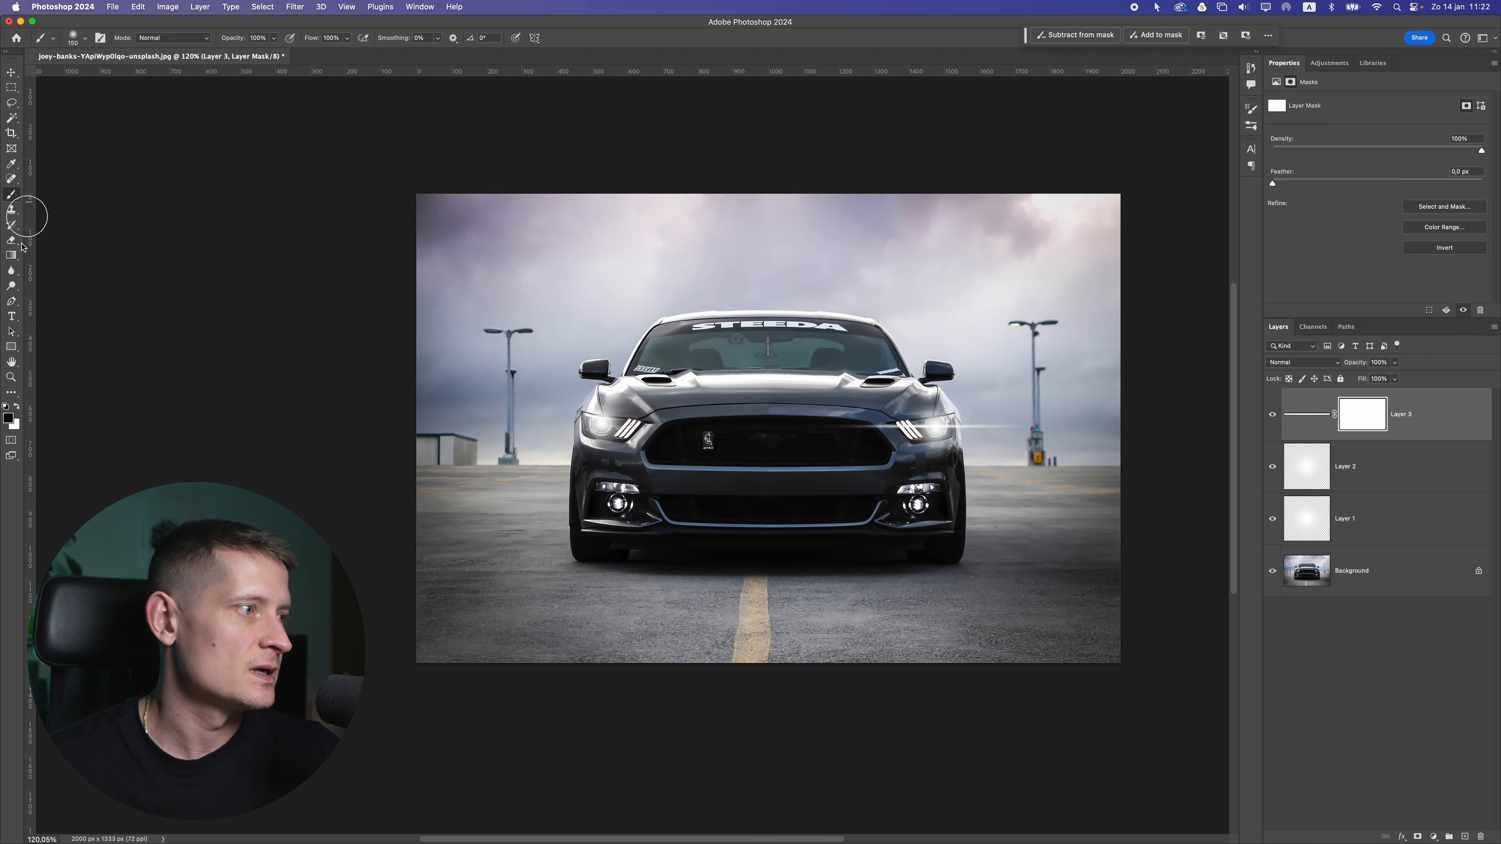
left_click(9, 419)
key("Return")
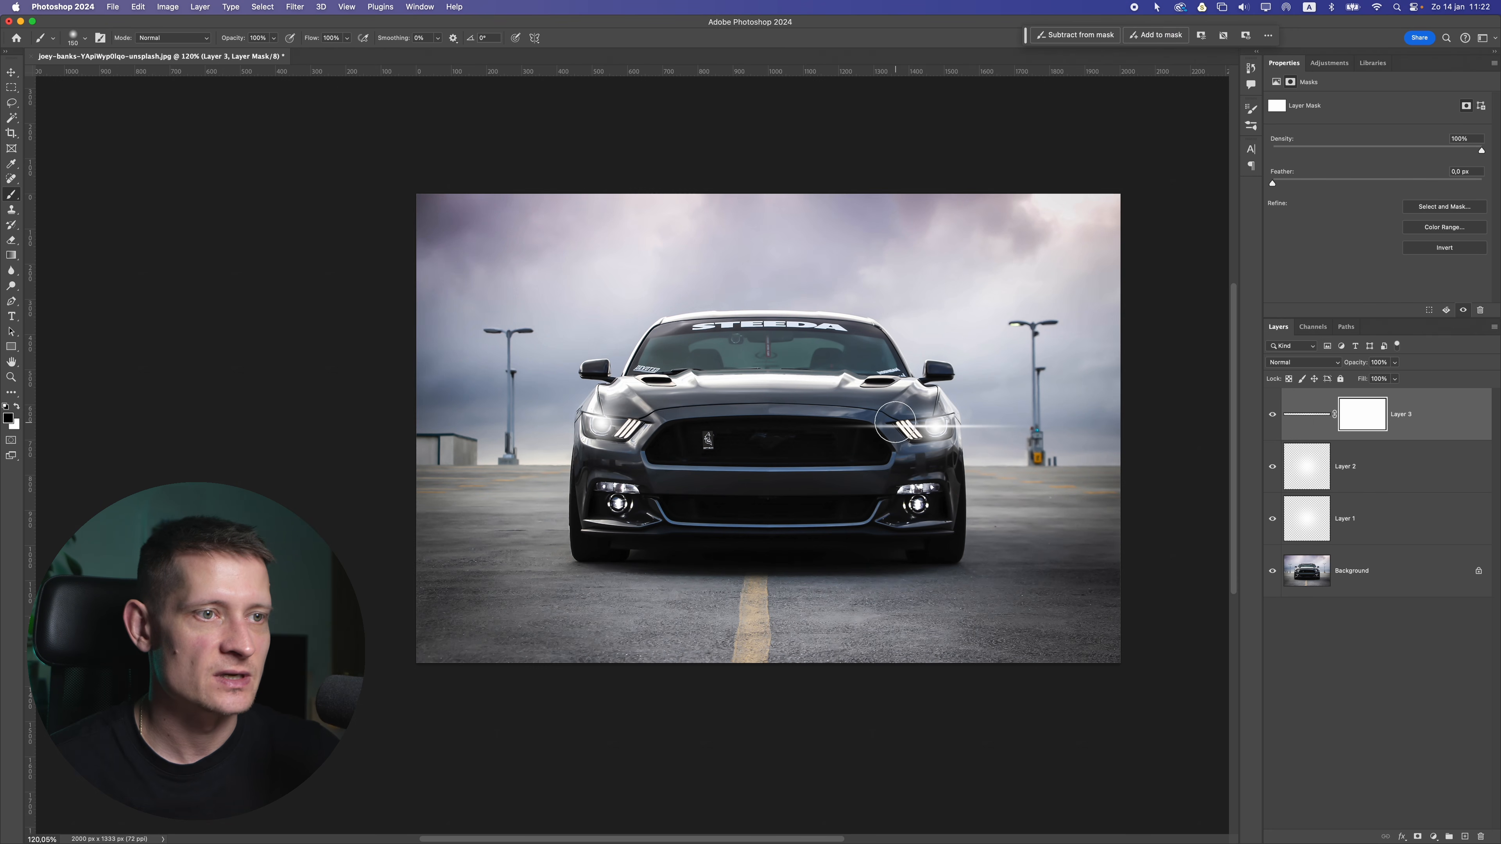
mouse_move(845, 433)
left_mouse_down()
mouse_move(917, 462)
mouse_move(1040, 435)
left_mouse_up()
left_click_drag(891, 385, 869, 395)
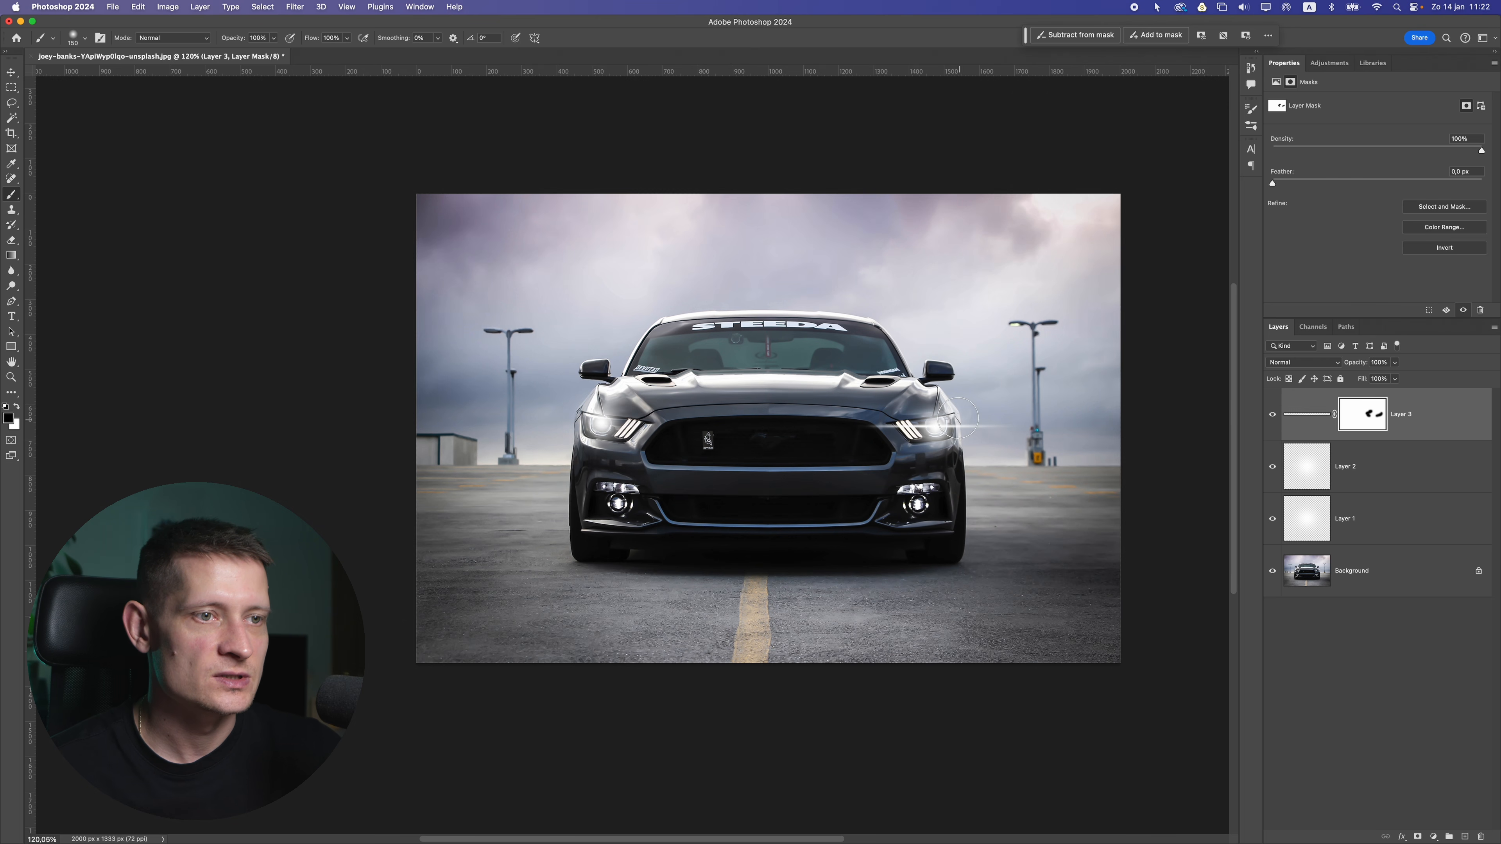
Step: Transform the light streak on the right-hand headlight to a thinner line about 13 px high, keeping it centred on the lamp
left_click(1437, 415)
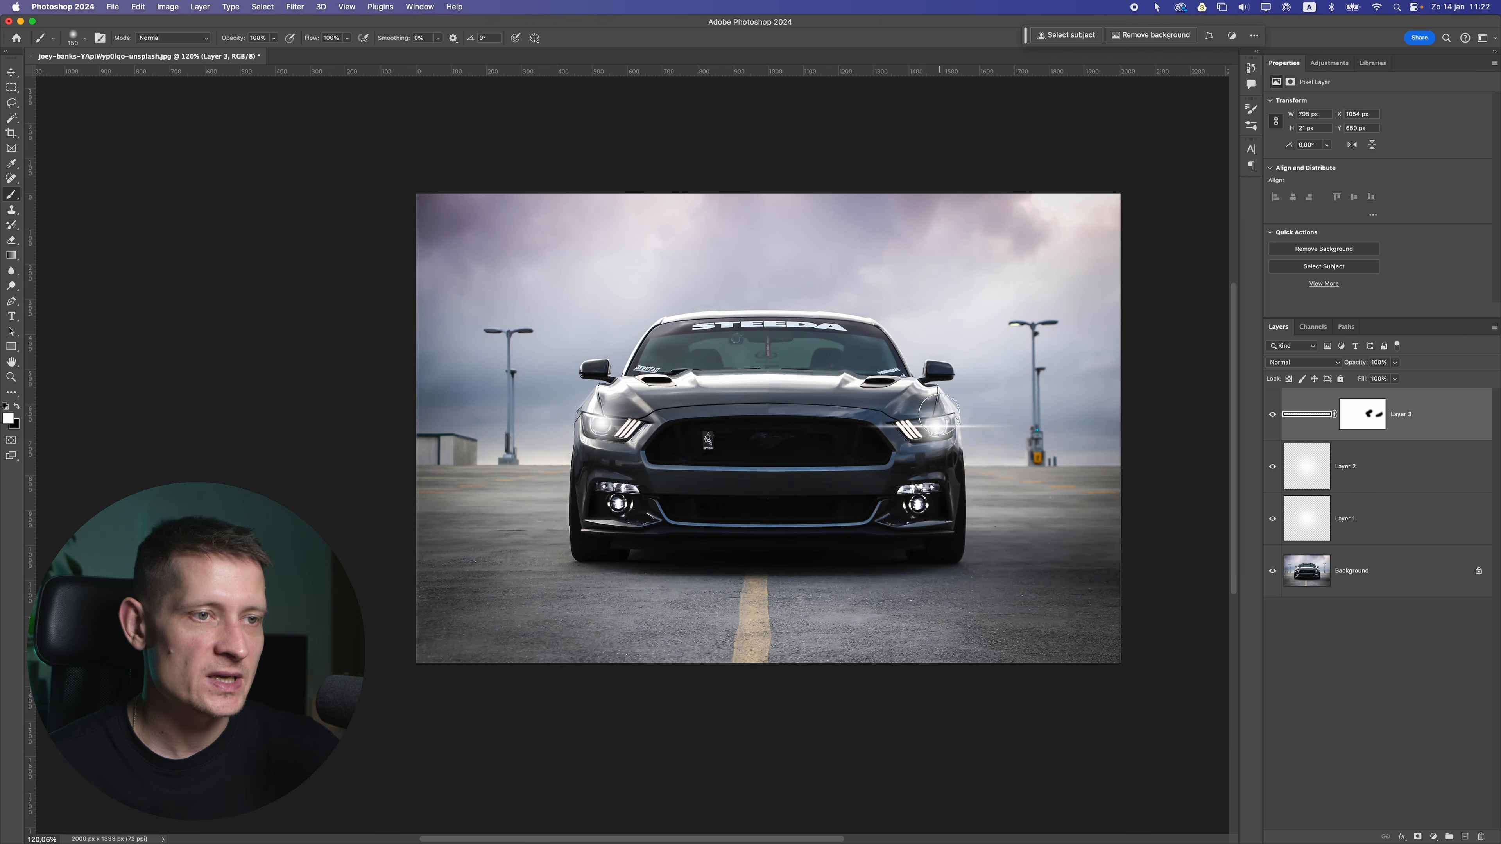
key("super+t")
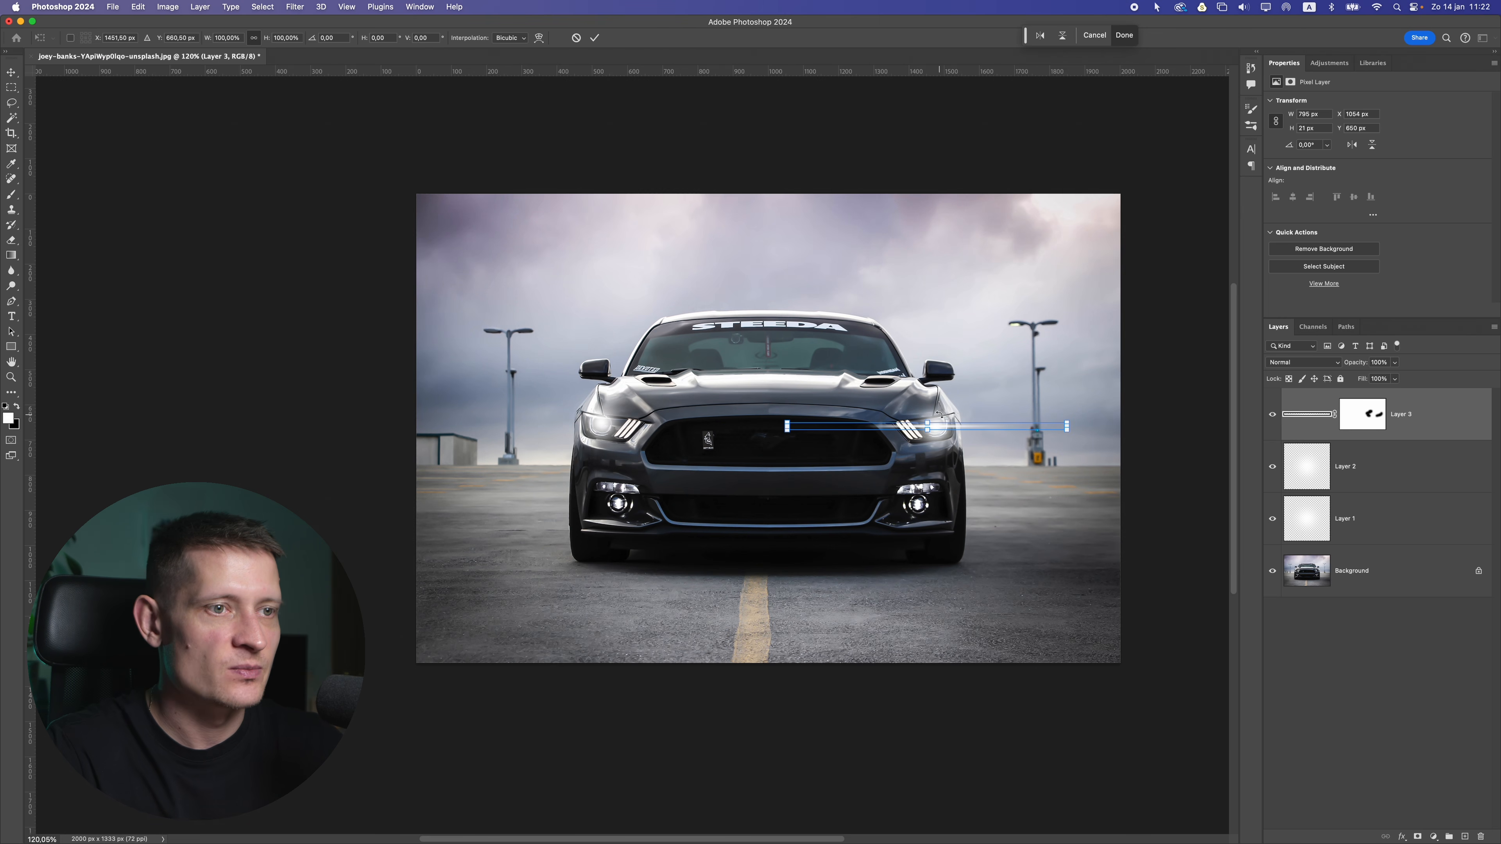
scroll(937, 426, "up", 5)
left_click_drag(914, 420, 918, 425)
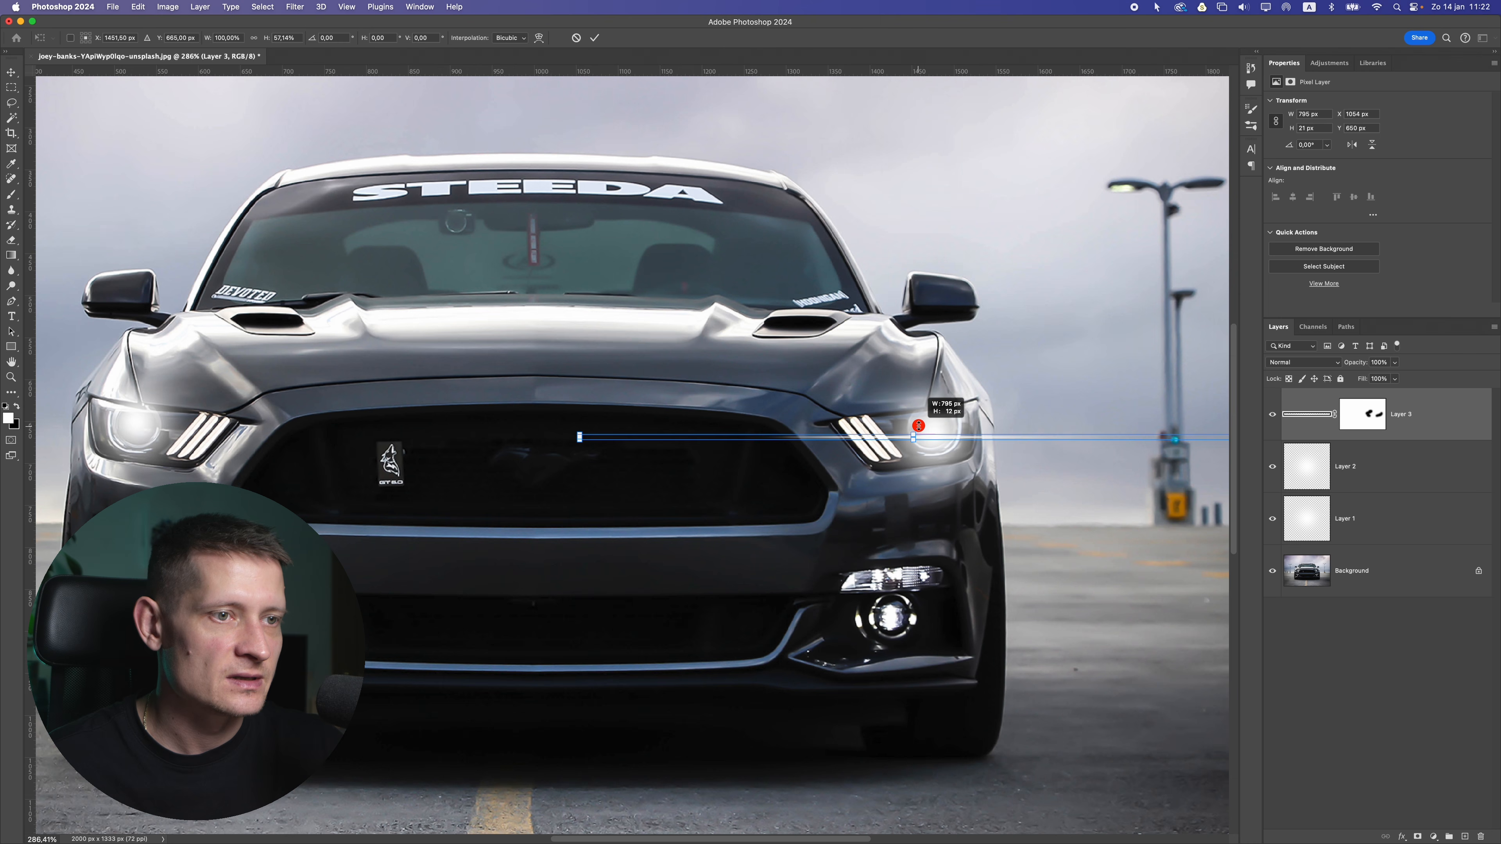
key("Return")
key("super+0")
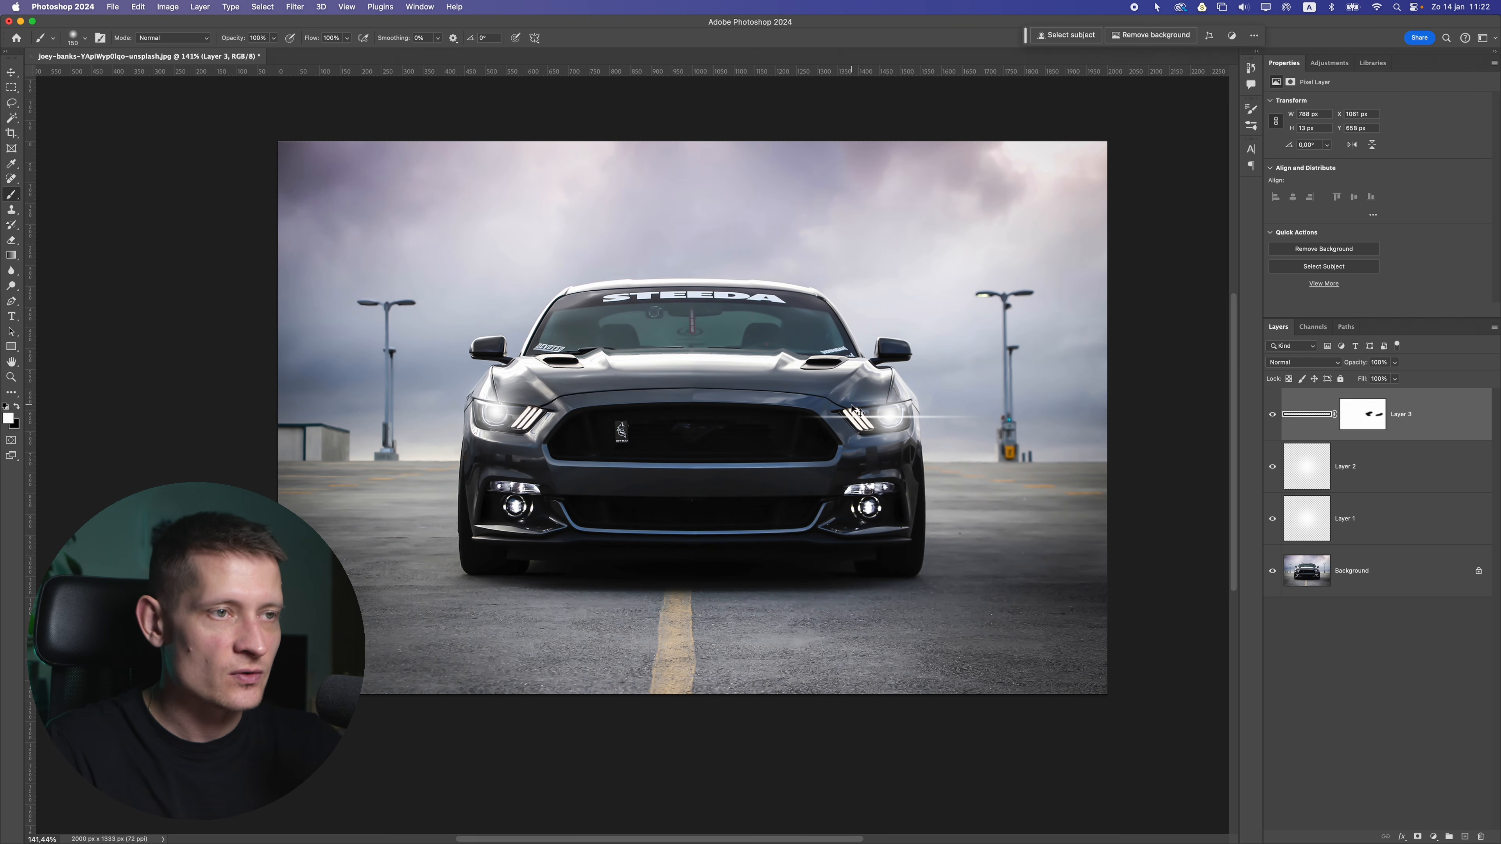
Step: Duplicate the light streak, move the copy onto the left-hand headlight and nudge it slightly upward
key("super+j")
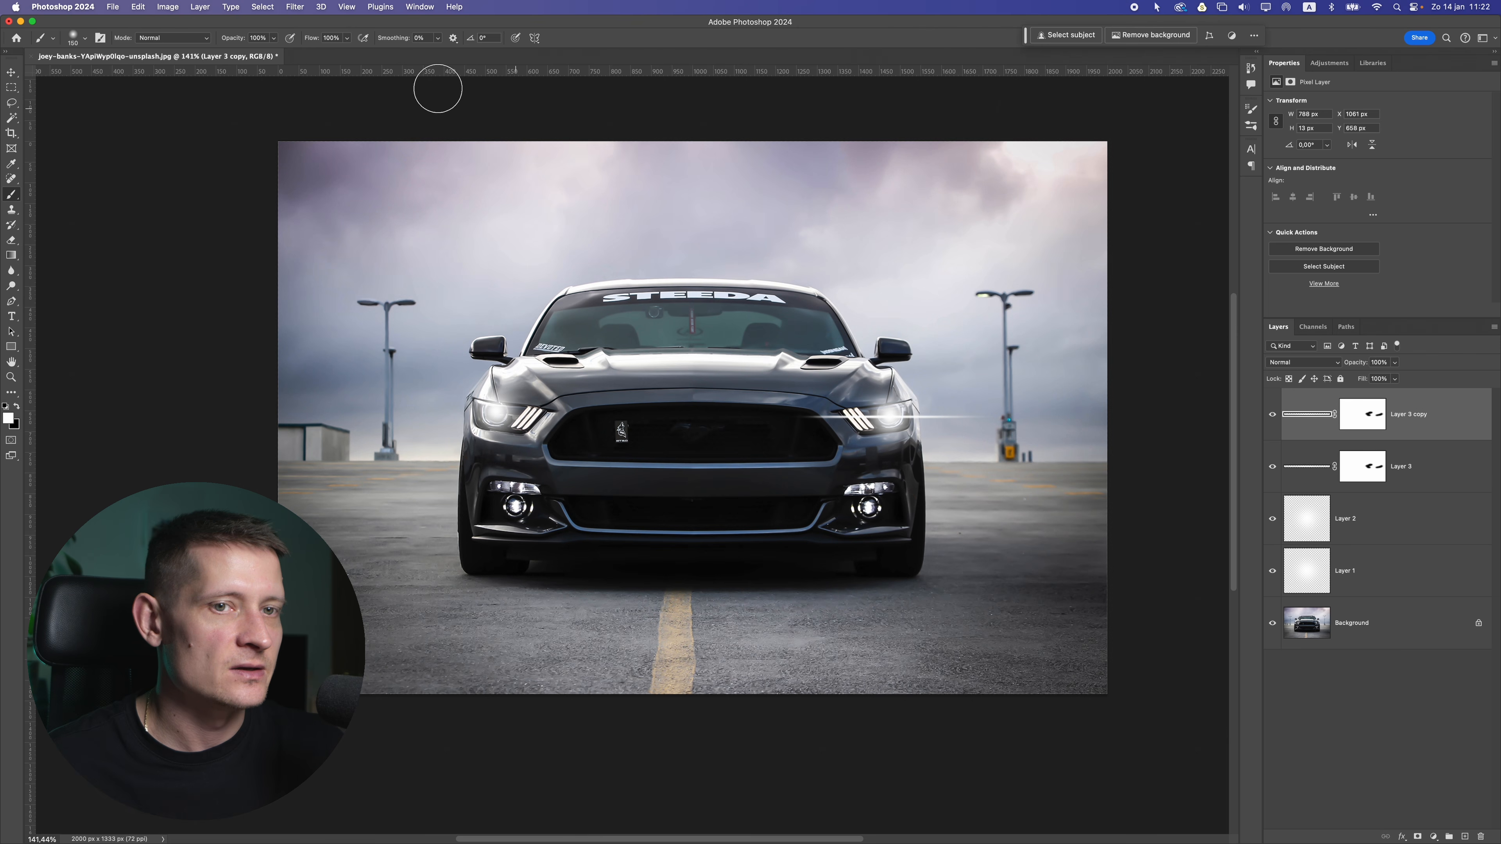
left_click(11, 72)
mouse_move(1025, 366)
left_mouse_down()
mouse_move(951, 337)
mouse_move(839, 331)
mouse_move(639, 355)
left_mouse_up()
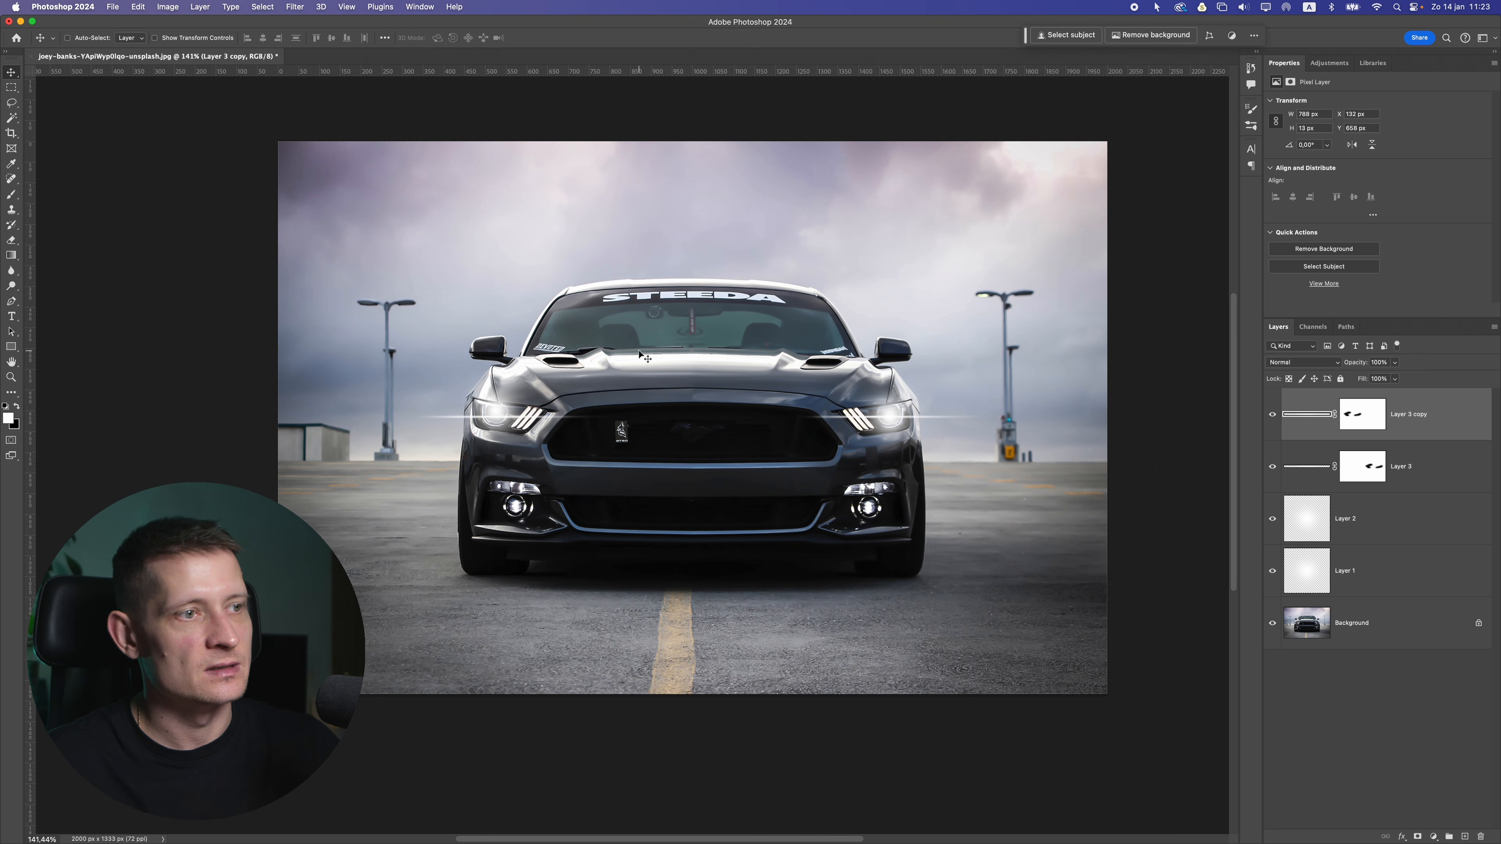
key("Up")
key("Up")
key("Up")
key("Up")
key("Up")
key("Up")
key("Up")
key("Up")
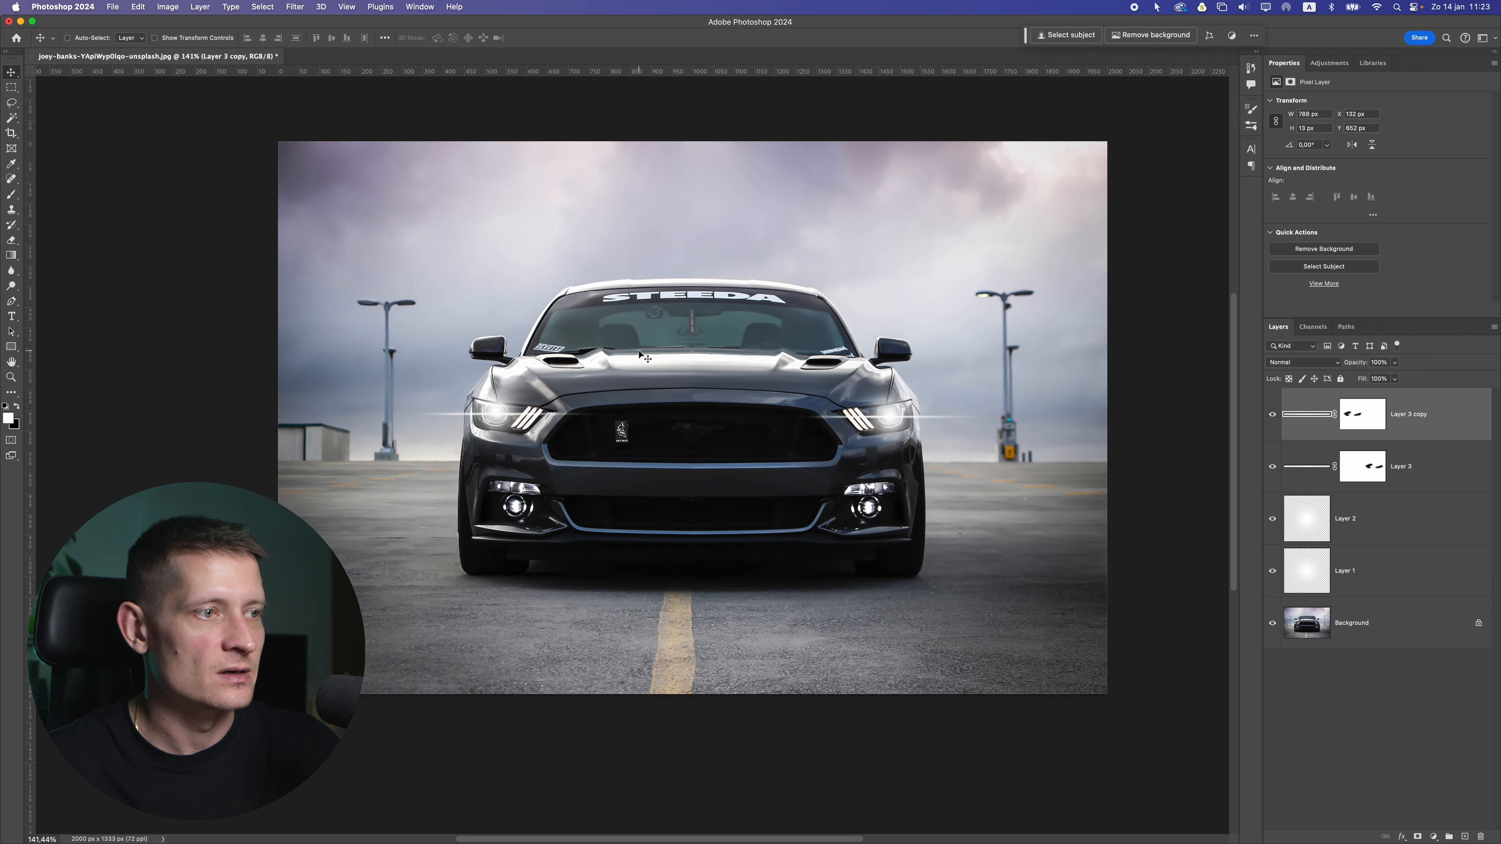
Step: Reduce the opacity of both light streak layers to 60%
scroll(639, 354, "down", 5)
scroll(661, 371, "up", 5)
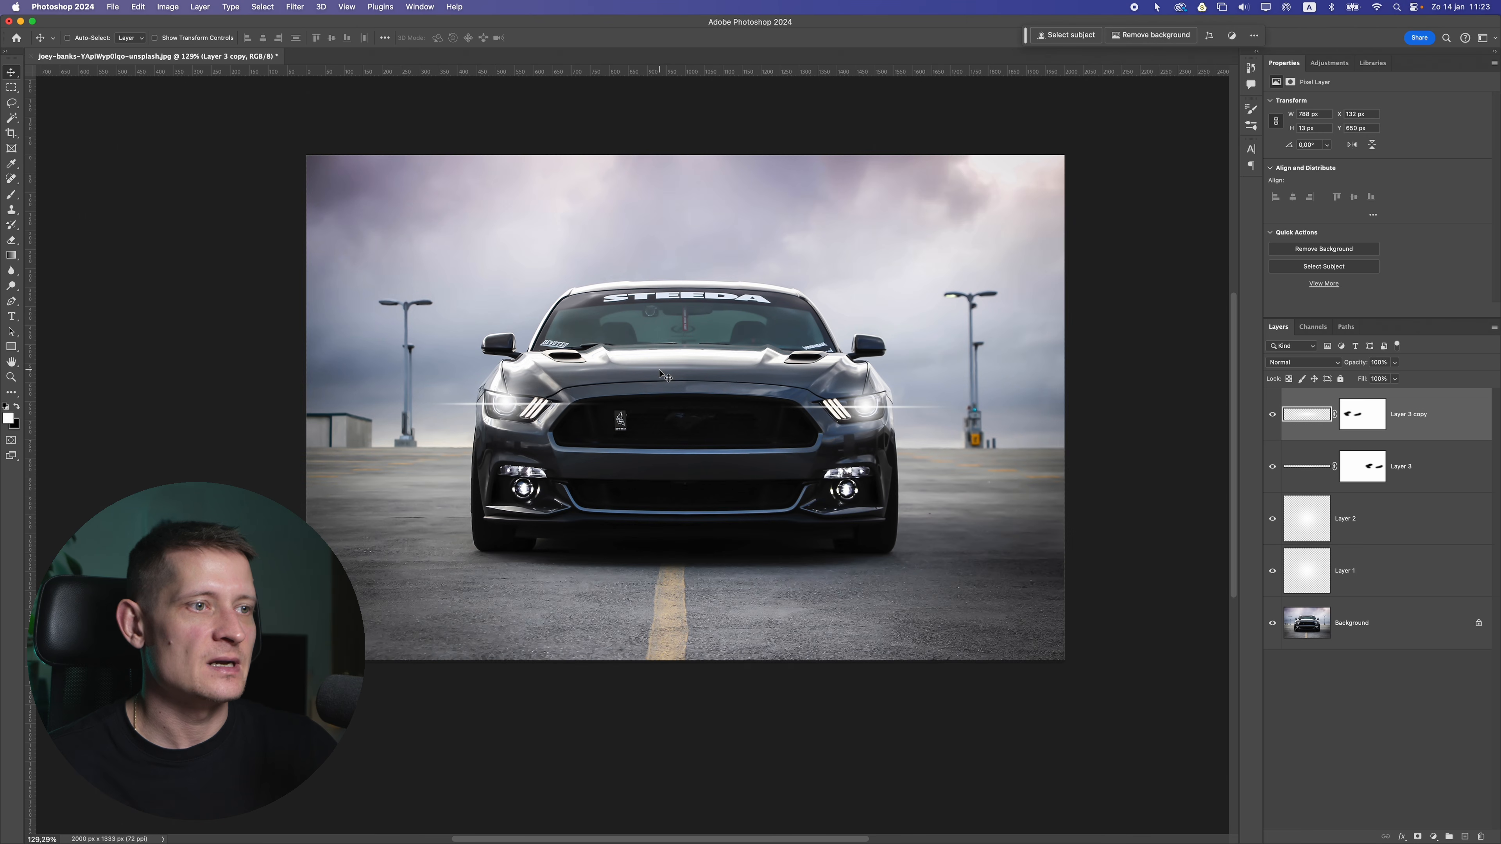
scroll(712, 450, "down", 2)
scroll(712, 452, "up", 3)
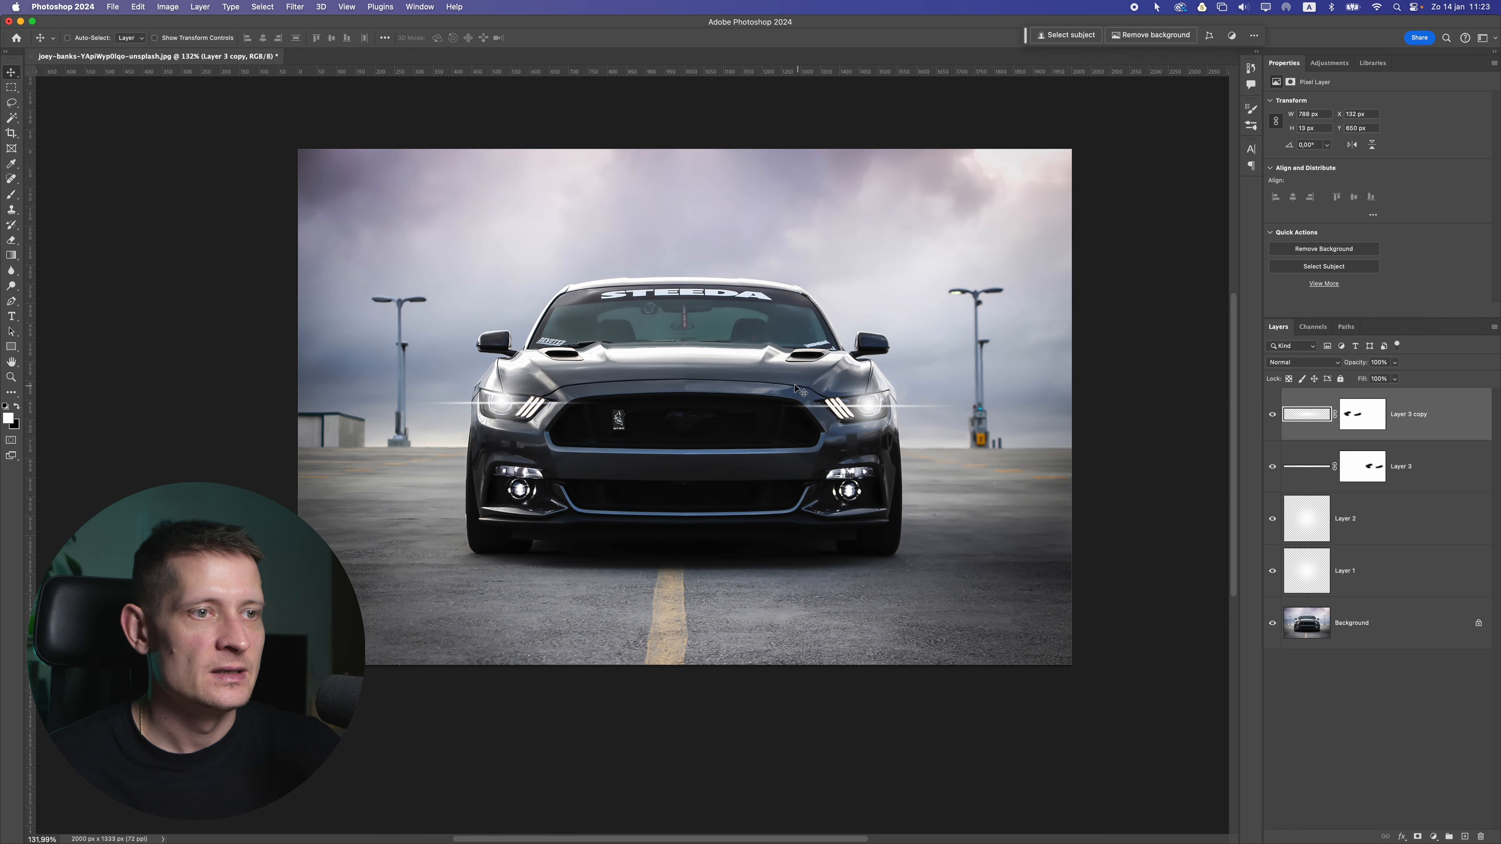
left_click(1395, 378)
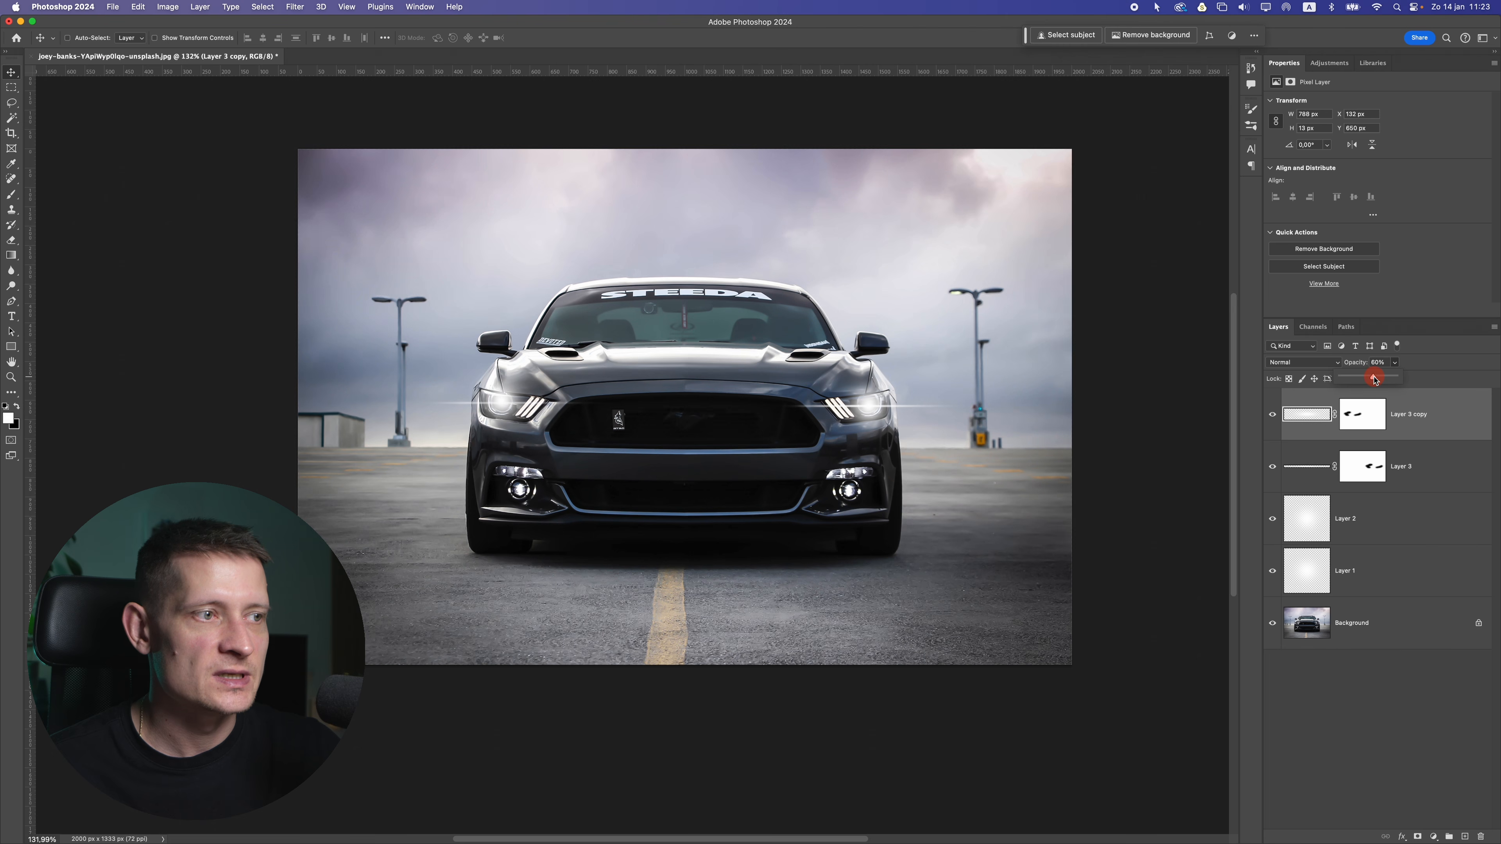
key("alt+bracketleft")
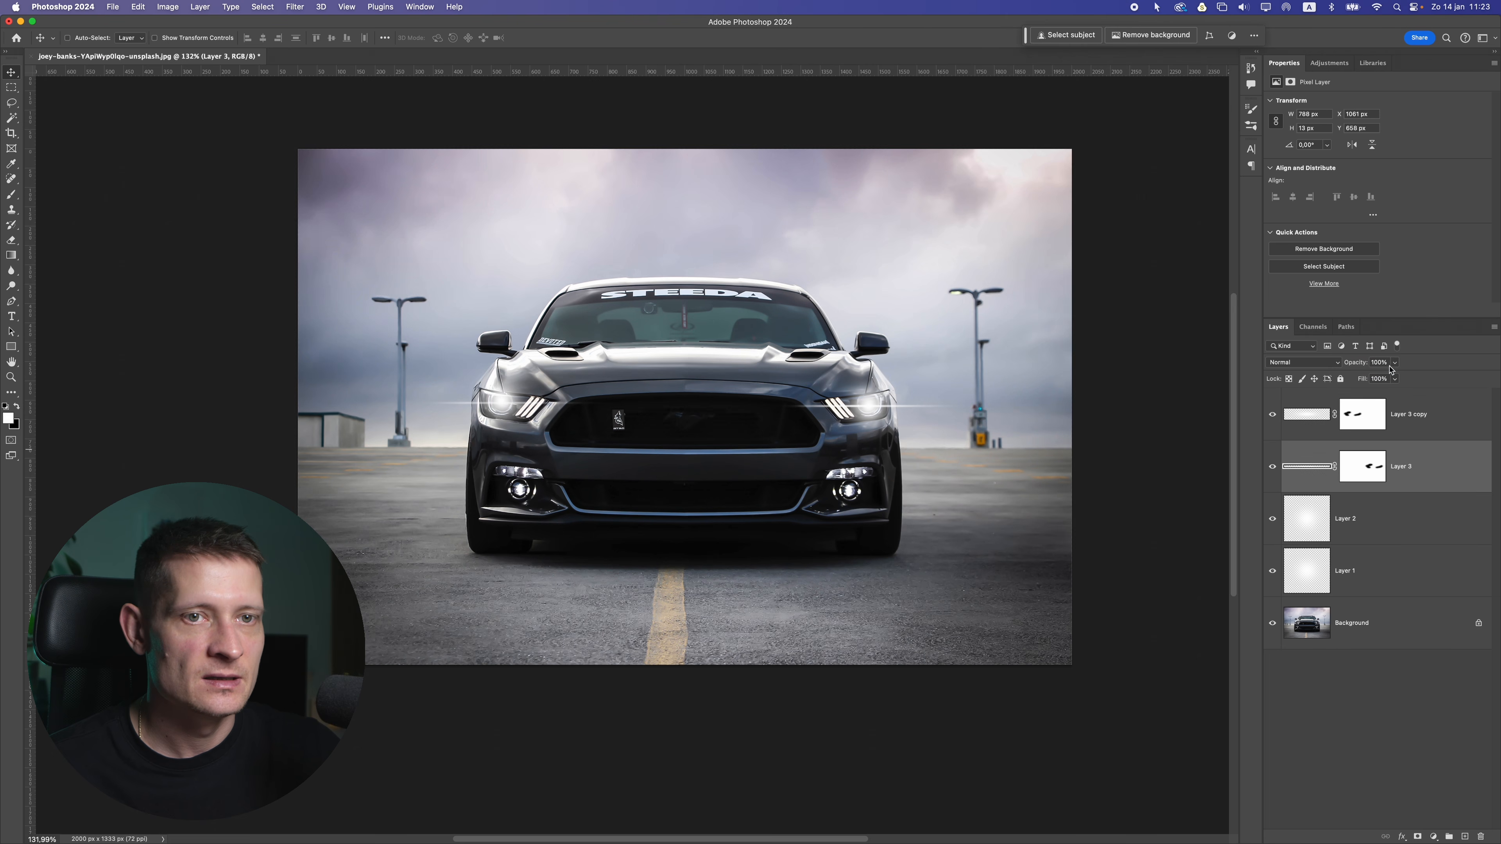
left_click(1380, 362)
type("60")
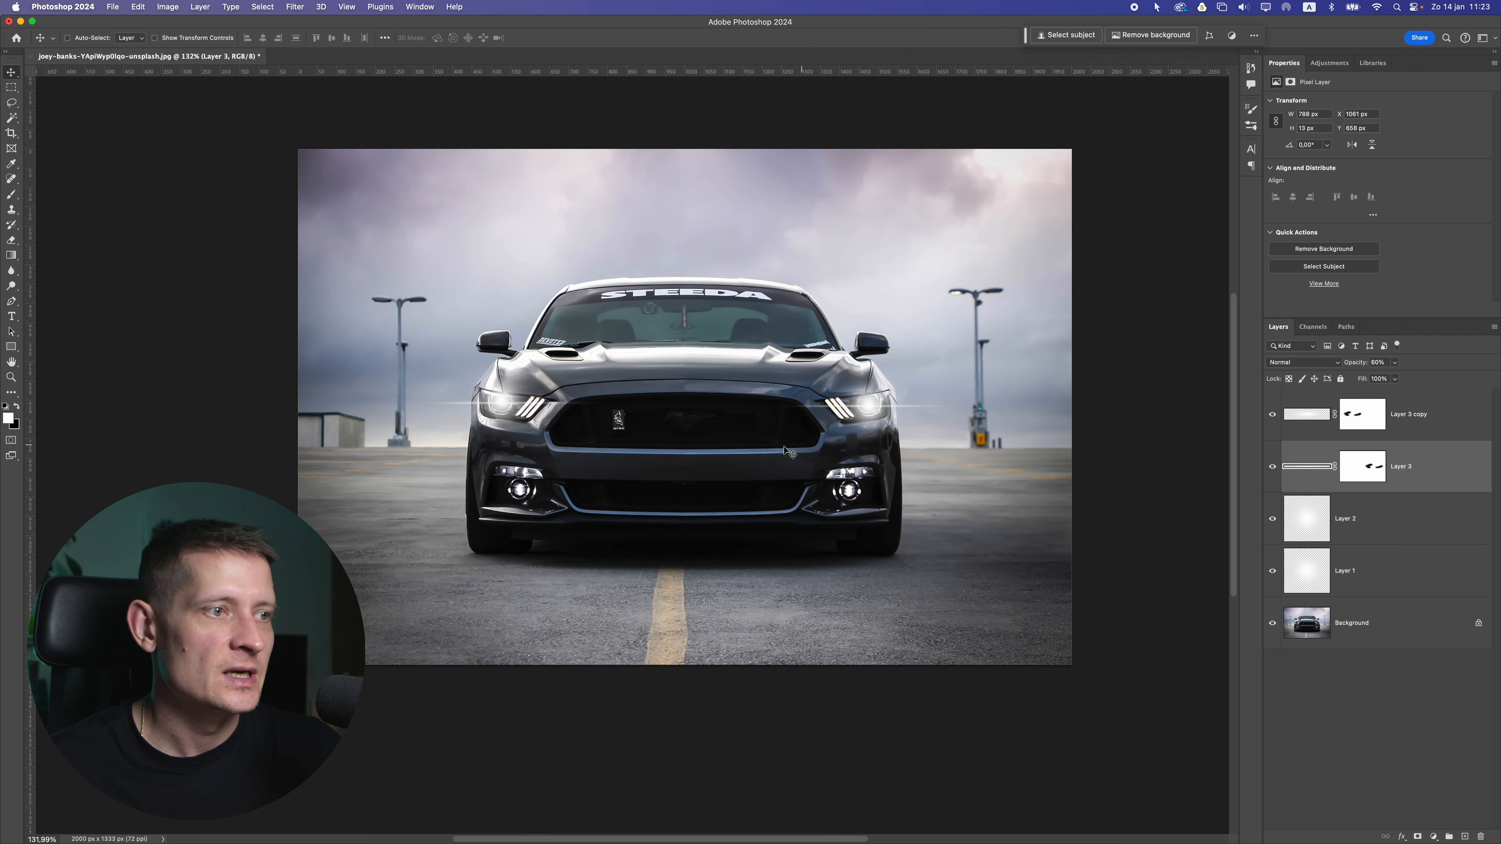
scroll(785, 451, "down", 5)
scroll(784, 432, "up", 5)
Step: Create a new layer above the streaks and paint a single soft pale cyan spot (#c9f8ff) on it over the windshield
left_click(1315, 423)
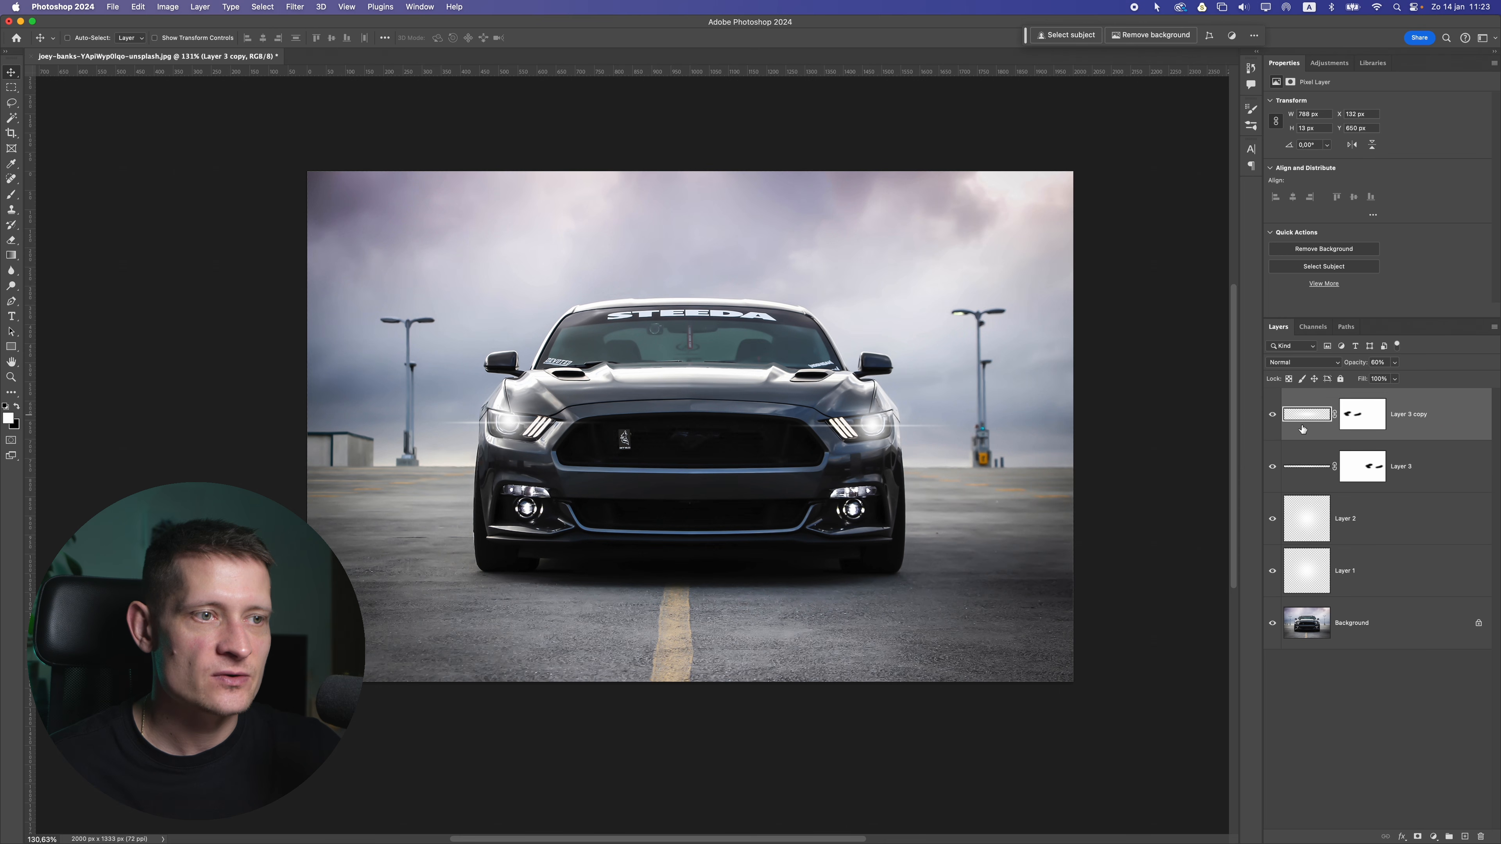
left_click(1465, 836)
key("b")
left_click(9, 418)
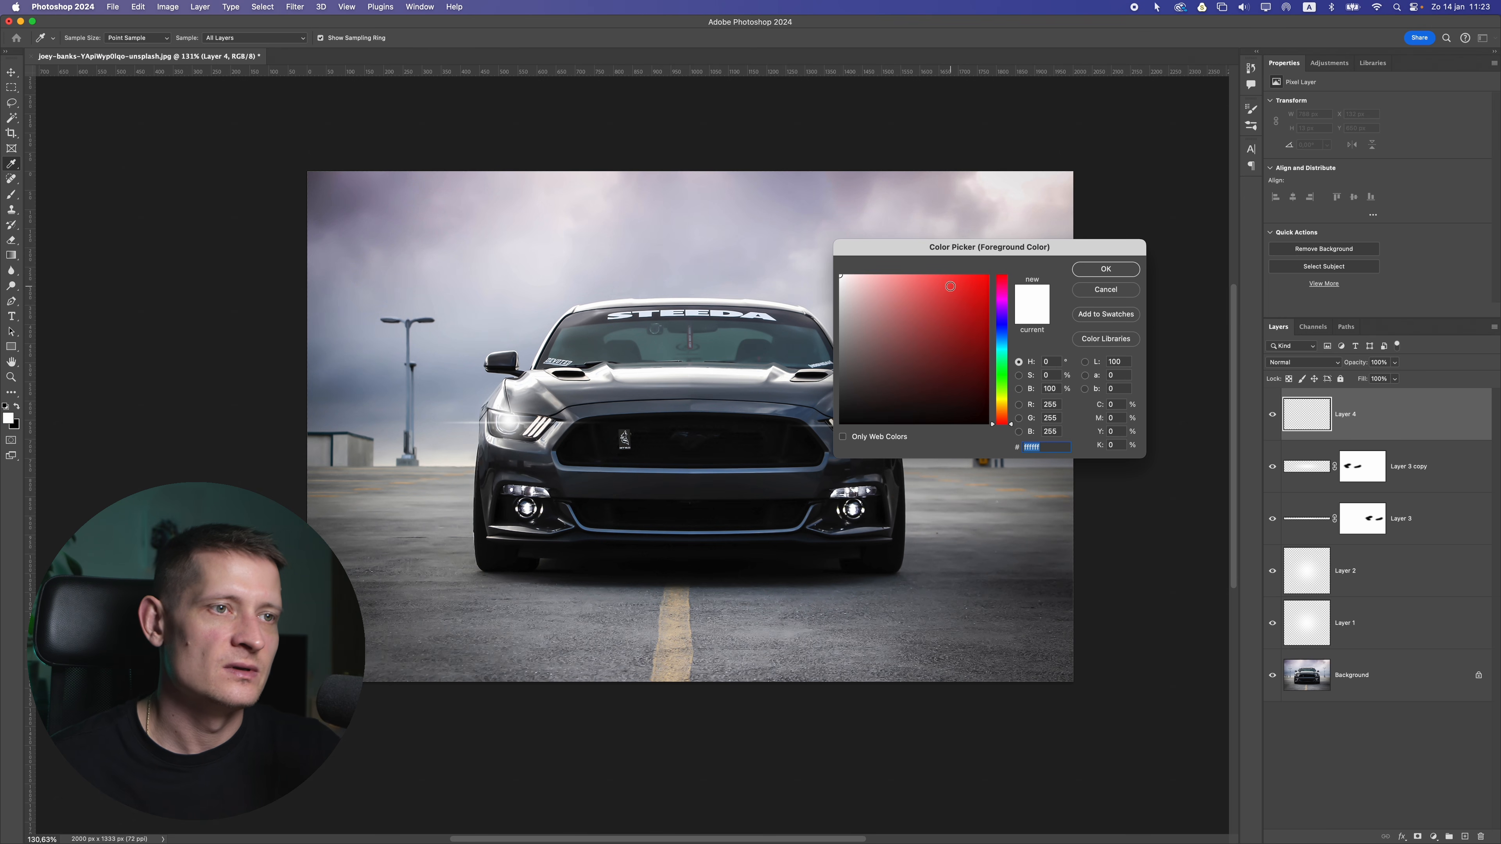
left_click_drag(1001, 349, 999, 346)
left_click_drag(882, 308, 870, 259)
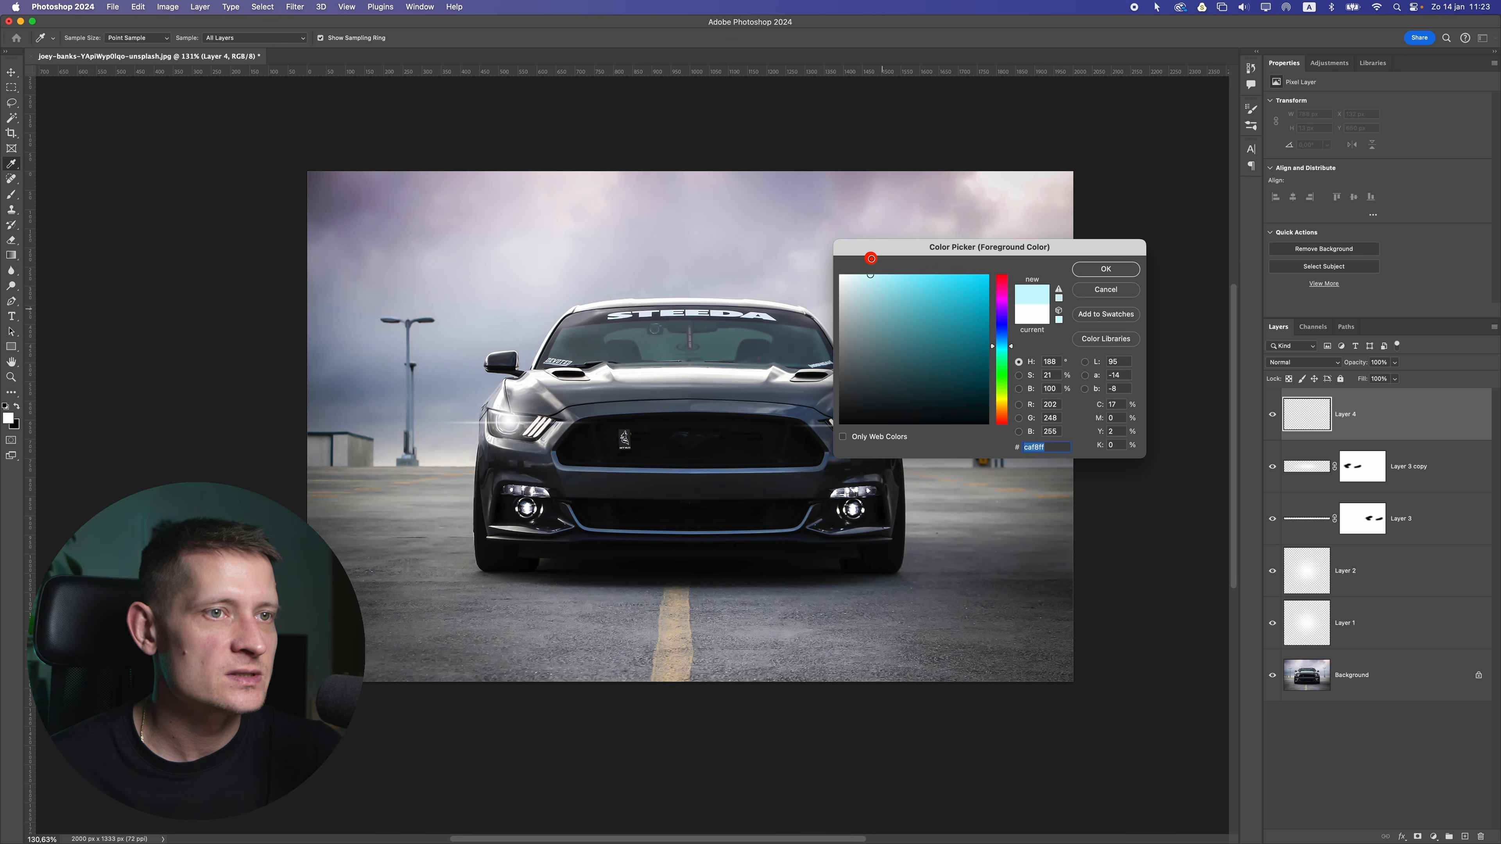
left_click(1106, 269)
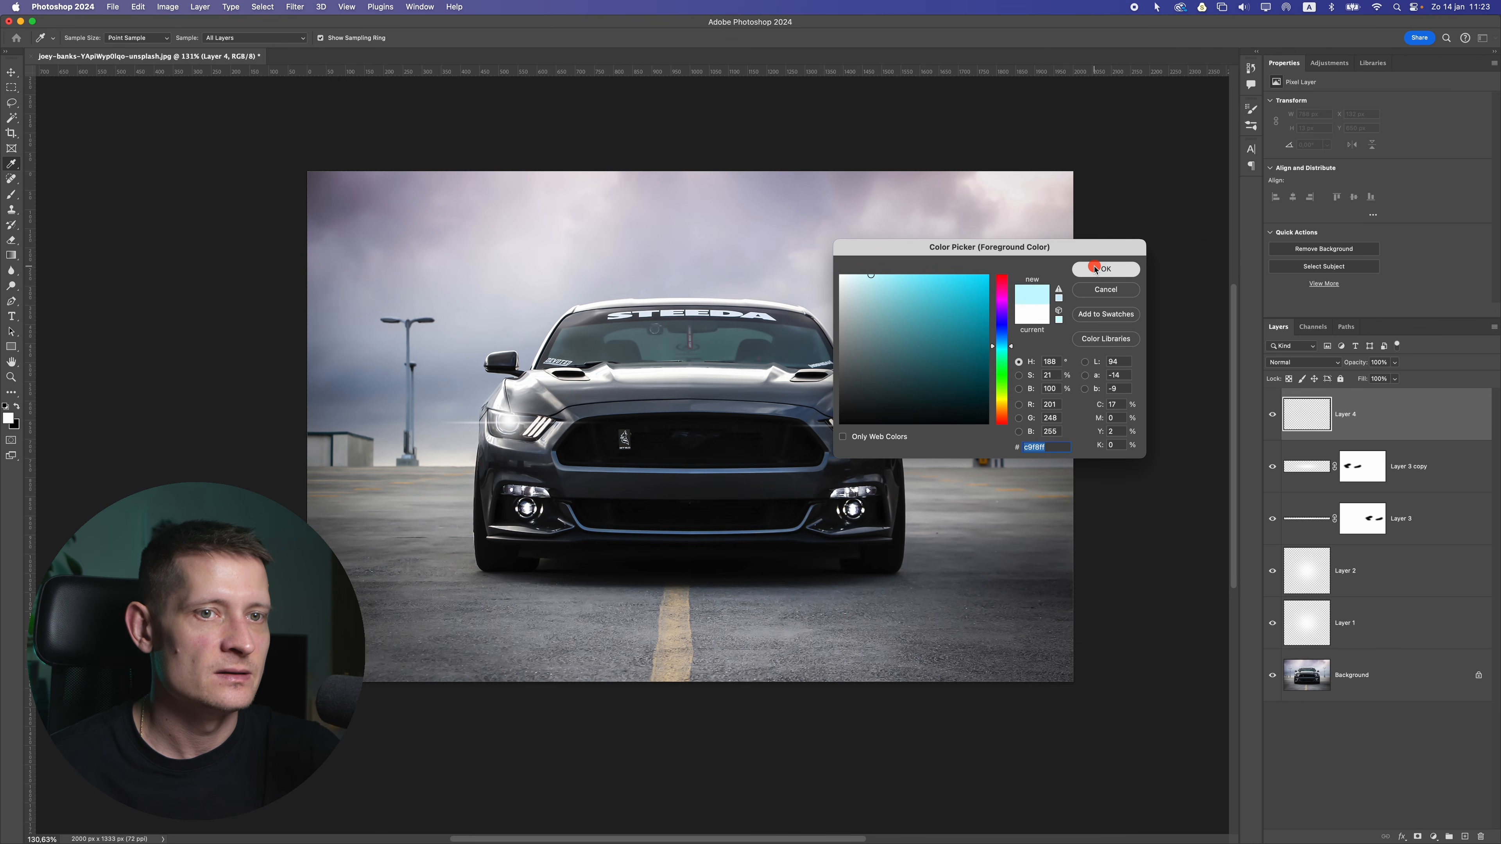
left_click(620, 330)
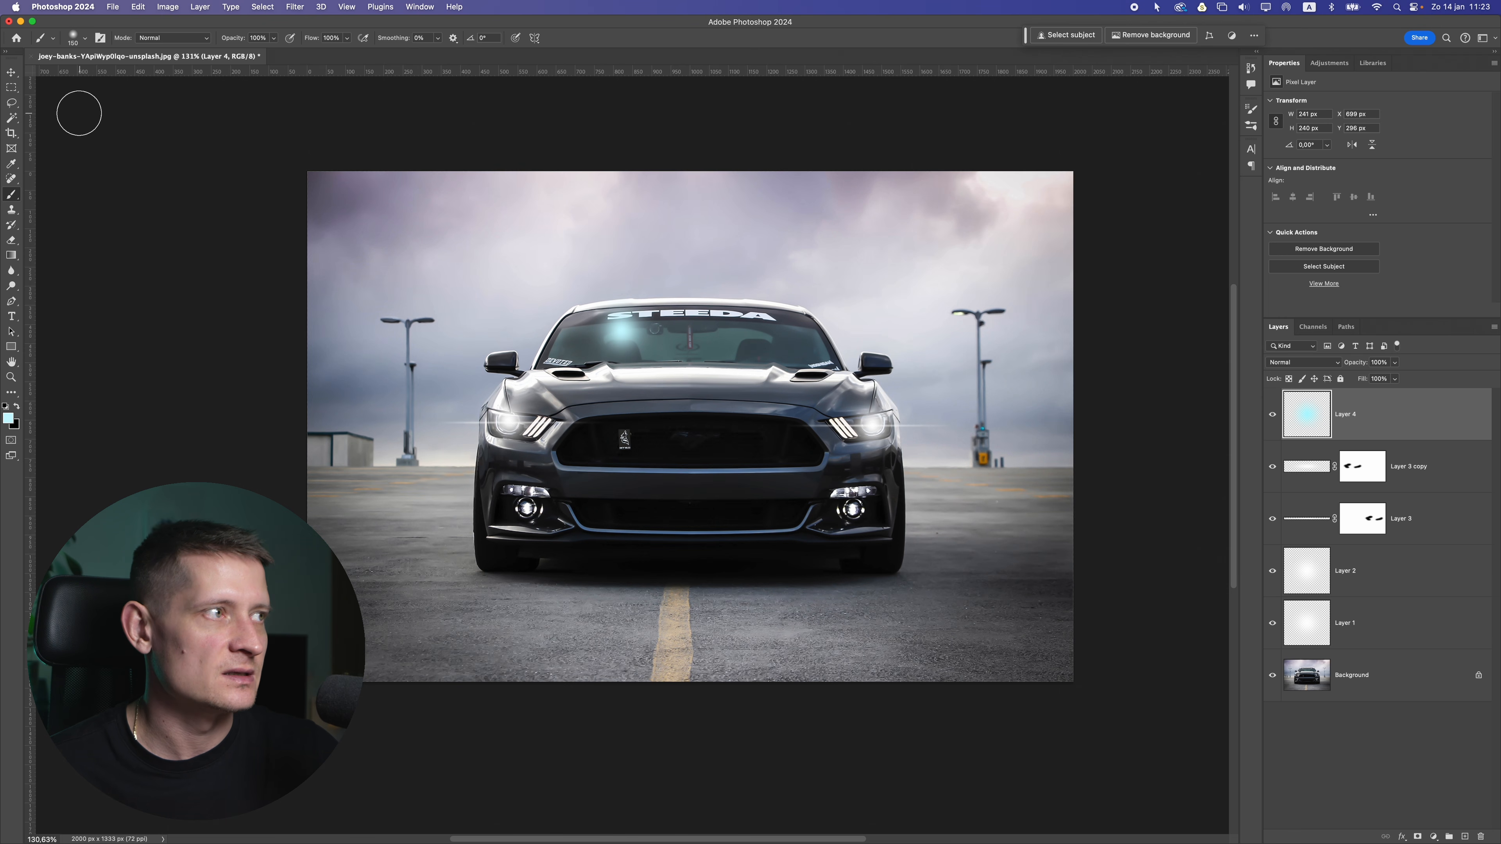
Step: Move the cyan spot onto the right-hand headlight and enlarge it to about 519 by 516 px, centred on the lamp
left_click(11, 72)
left_click_drag(578, 275, 889, 384)
key("super")
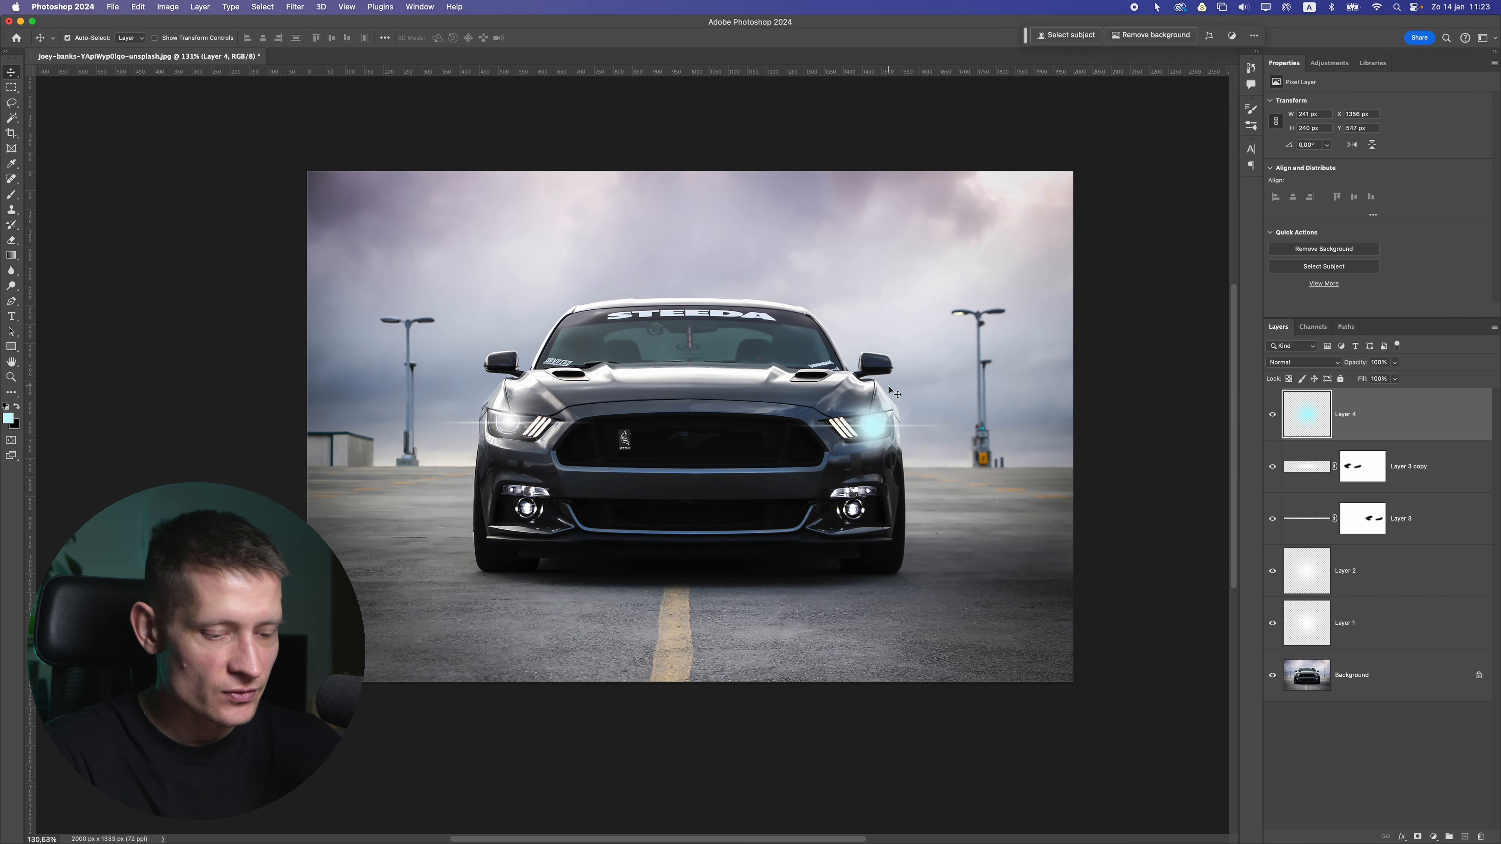
key("super+t")
left_click_drag(919, 379, 1039, 282)
left_click_drag(945, 355, 897, 402)
key("Return")
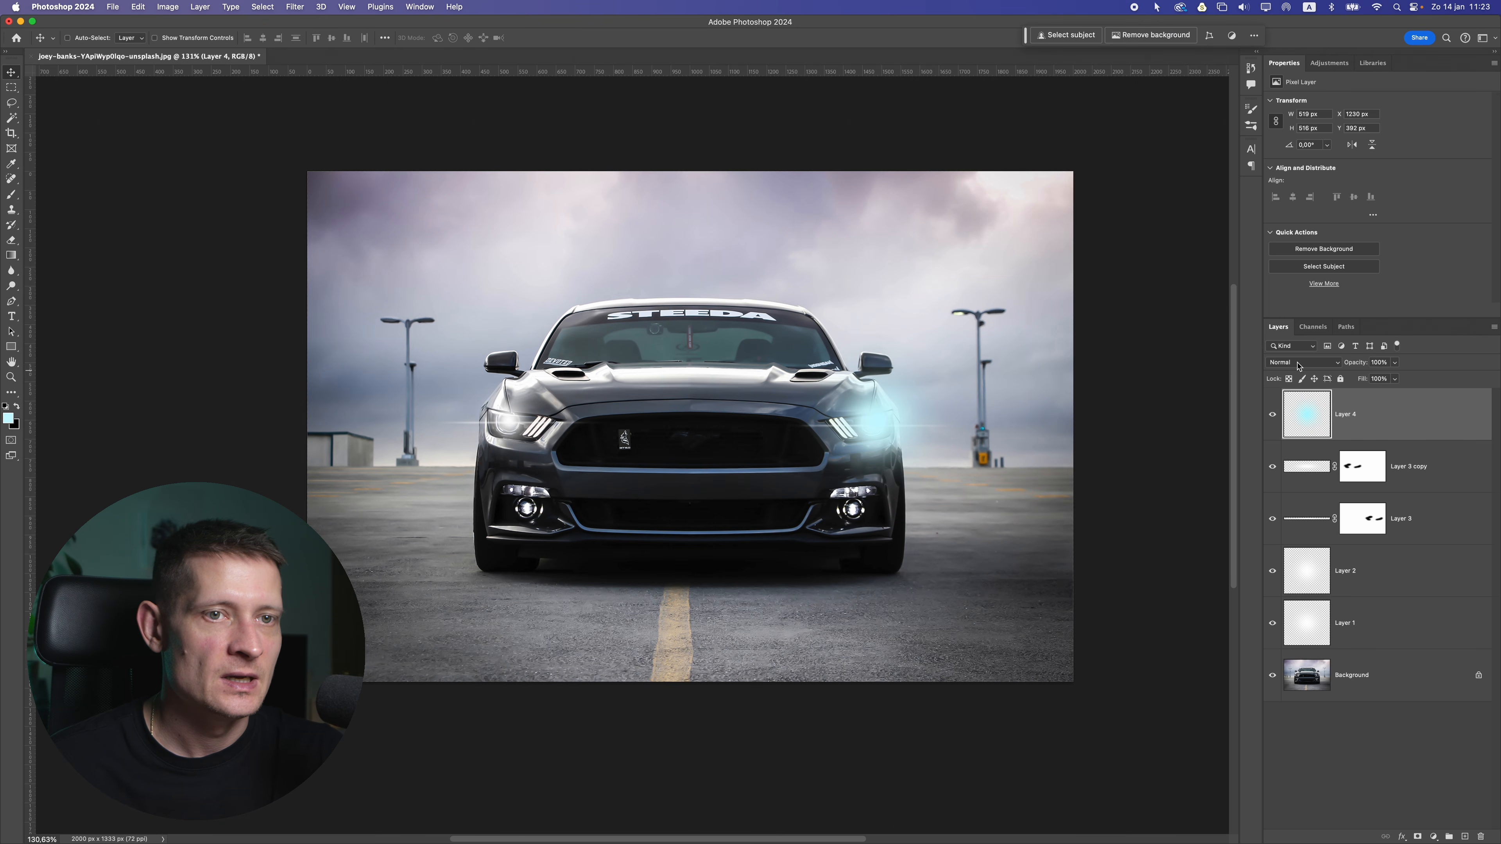
Step: Try the Pin Light blend mode on the cyan glow with its opacity at 57%
left_click(1298, 363)
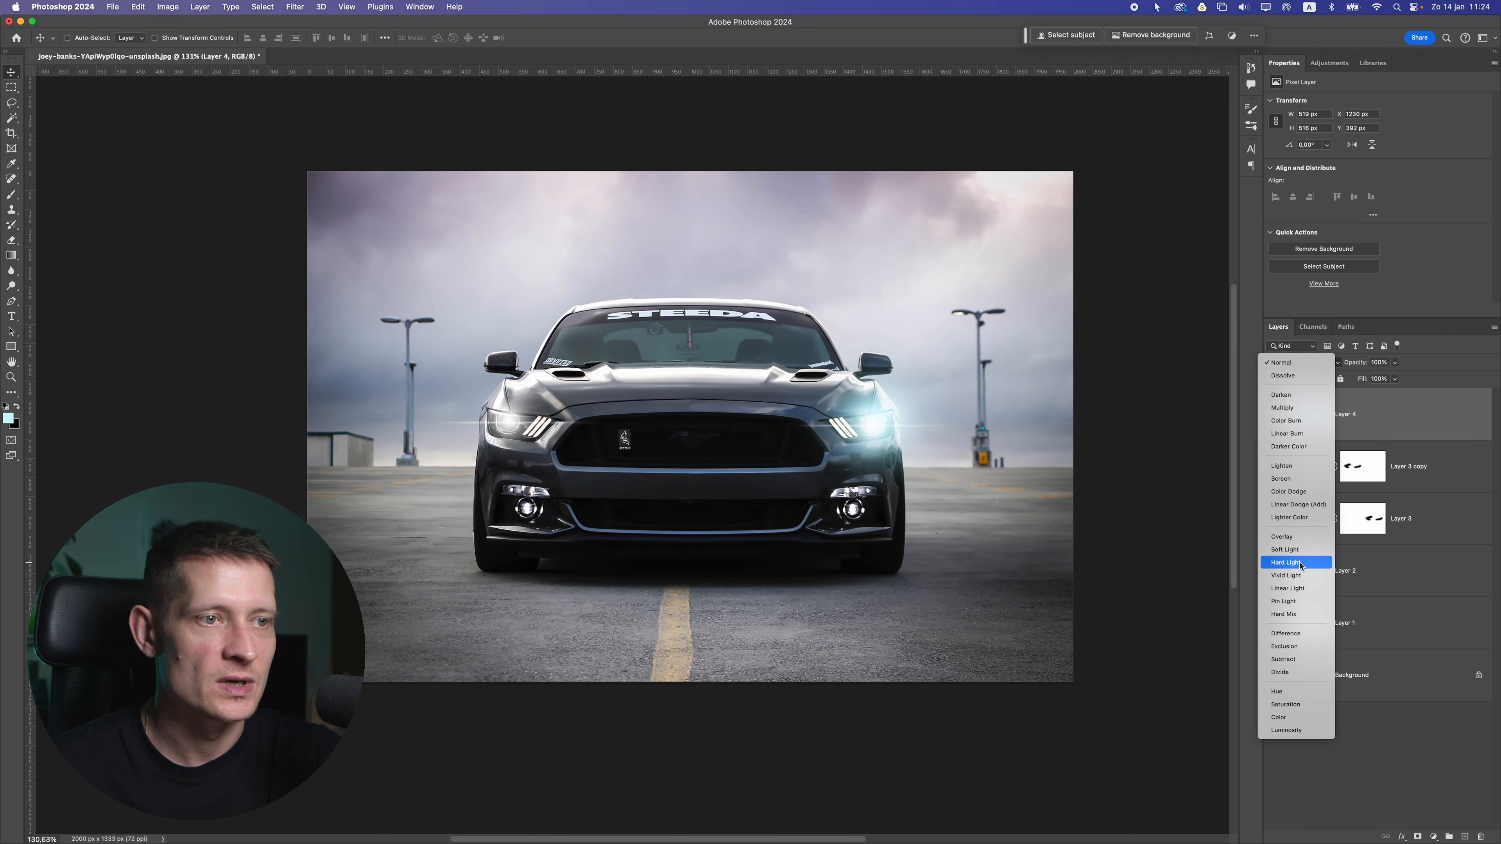
left_click(1299, 603)
scroll(931, 439, "up", 2)
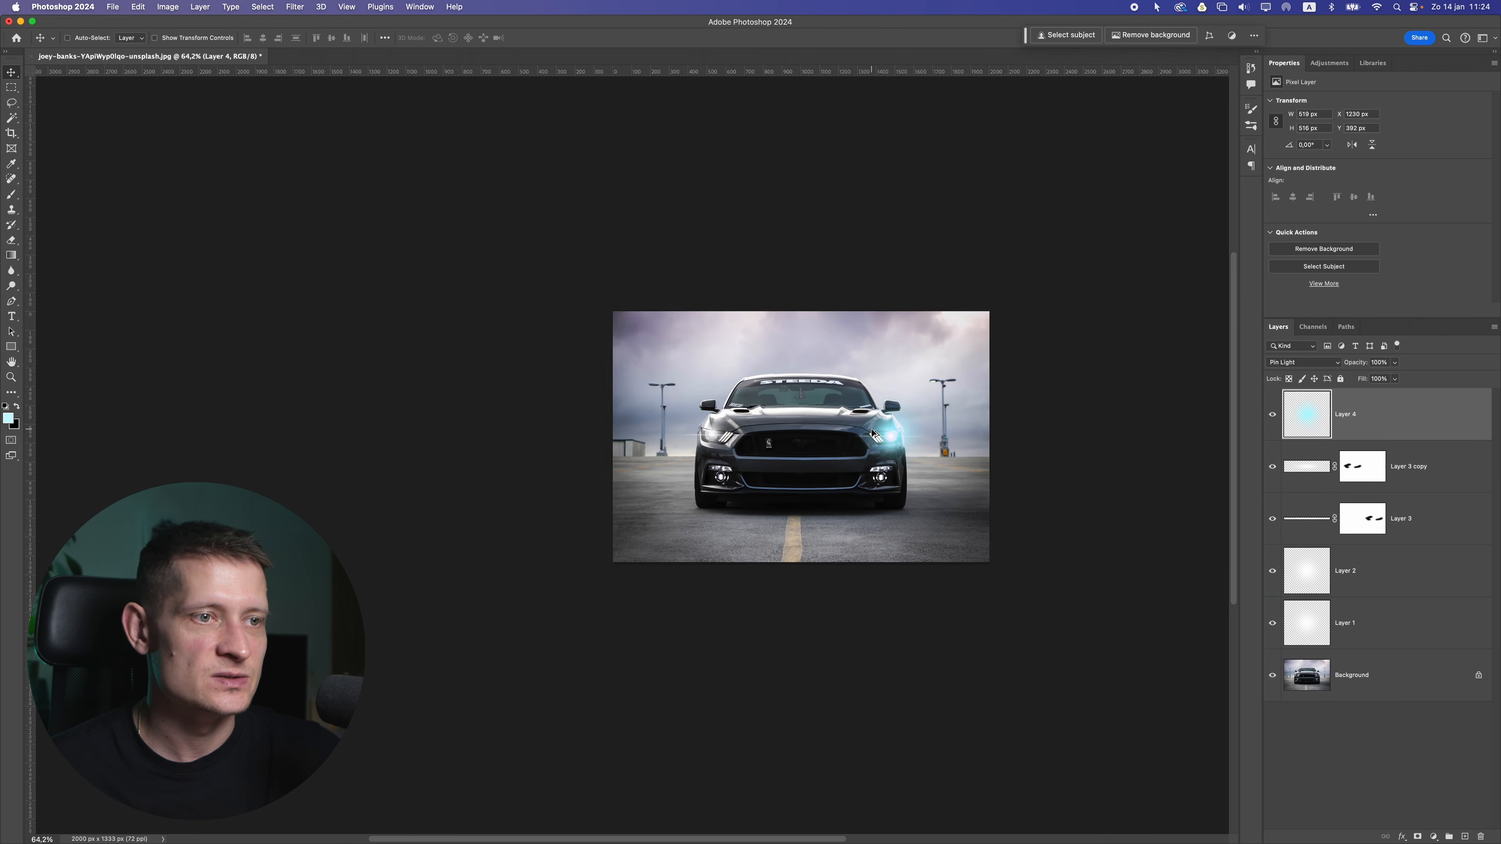
left_click(1395, 363)
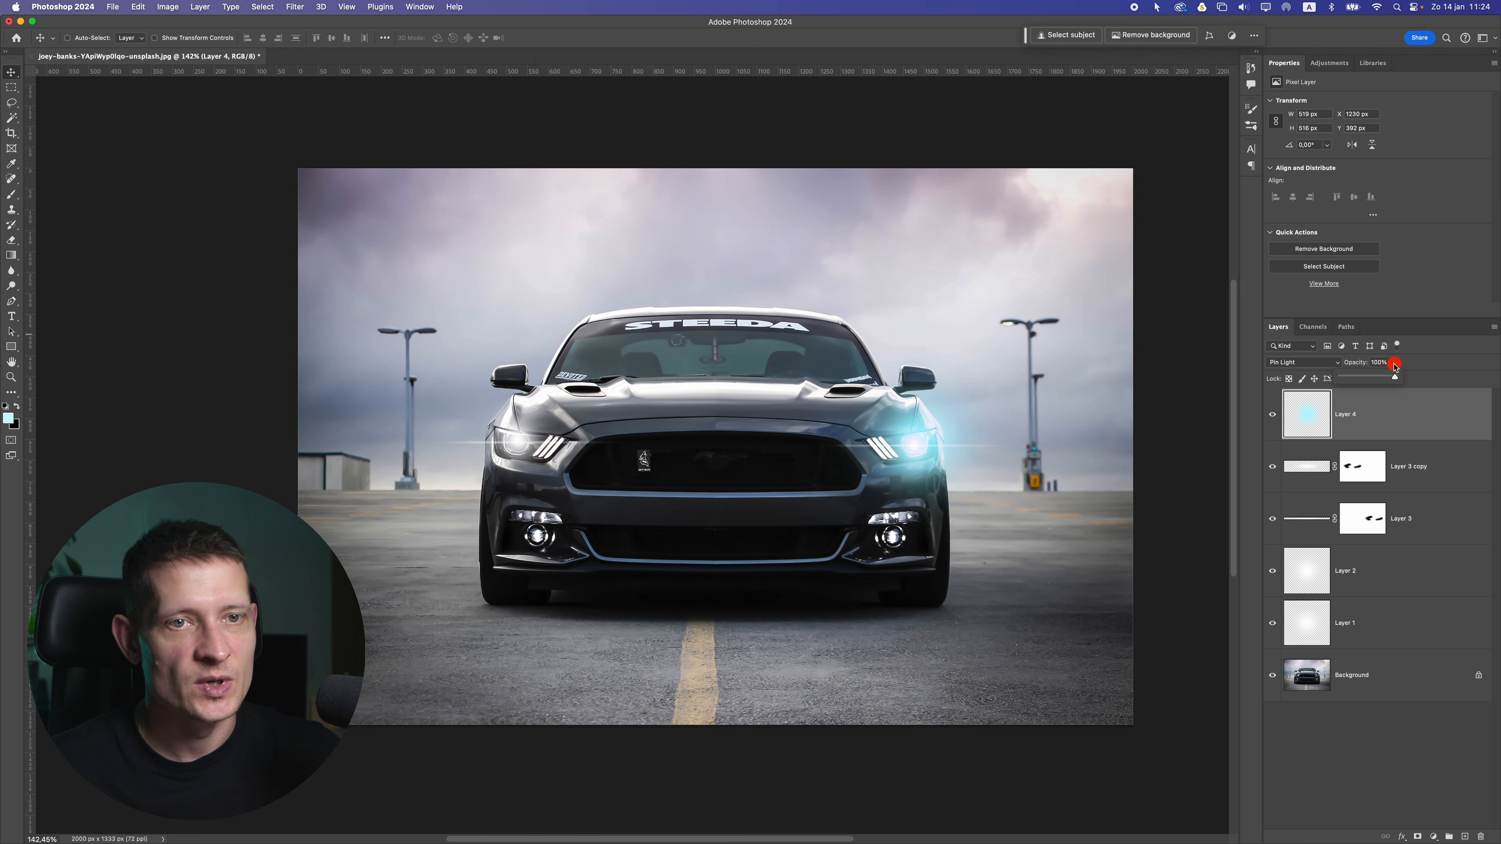
left_click_drag(1384, 379, 1371, 379)
scroll(909, 461, "up", 1)
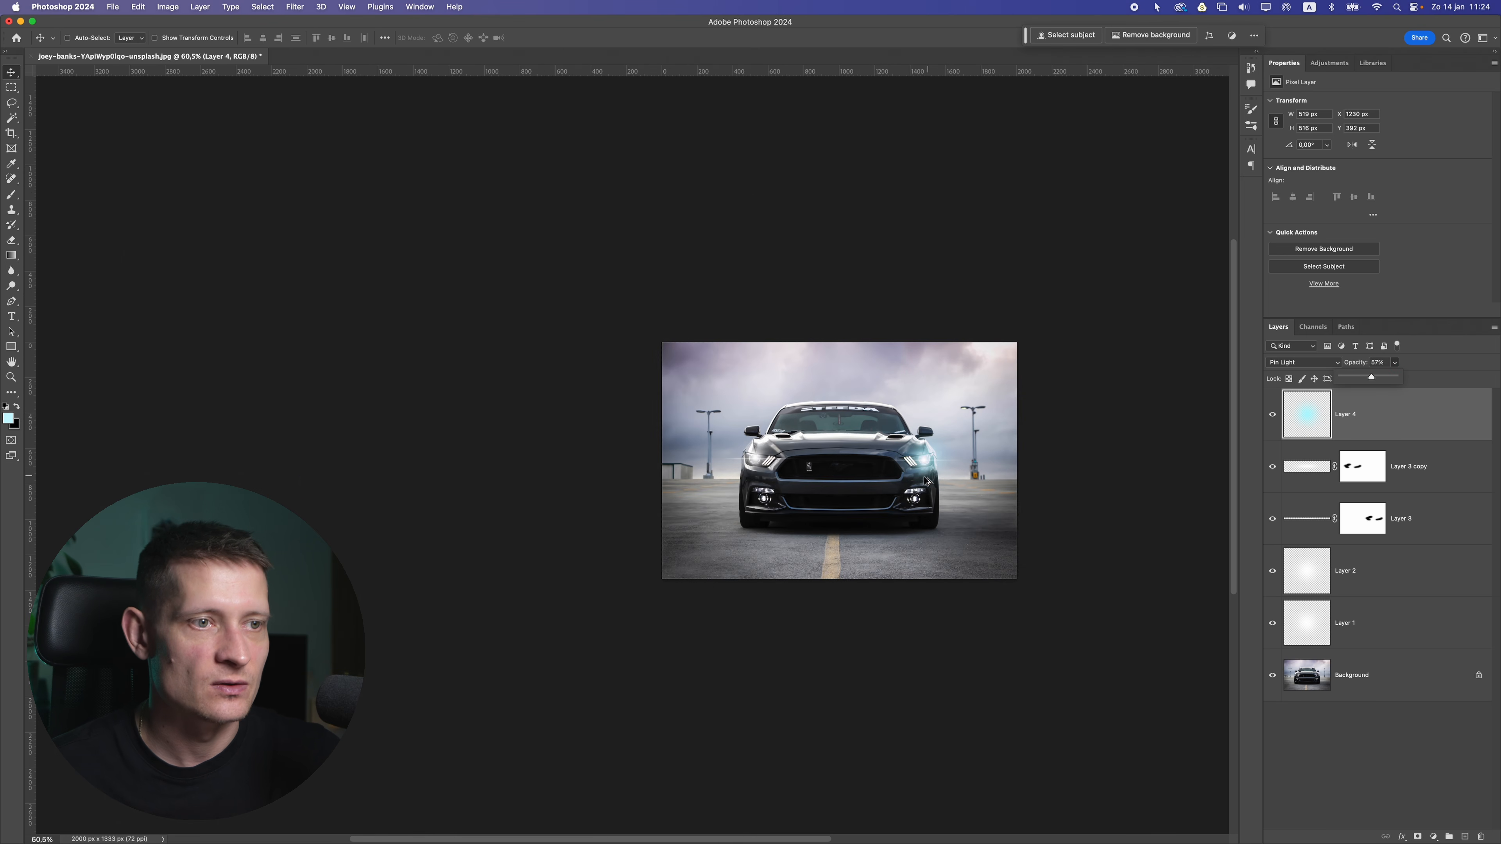
Step: Set the cyan glow's blend mode to Overlay at 49% opacity and shift it slightly inward on the headlight
left_click(1318, 362)
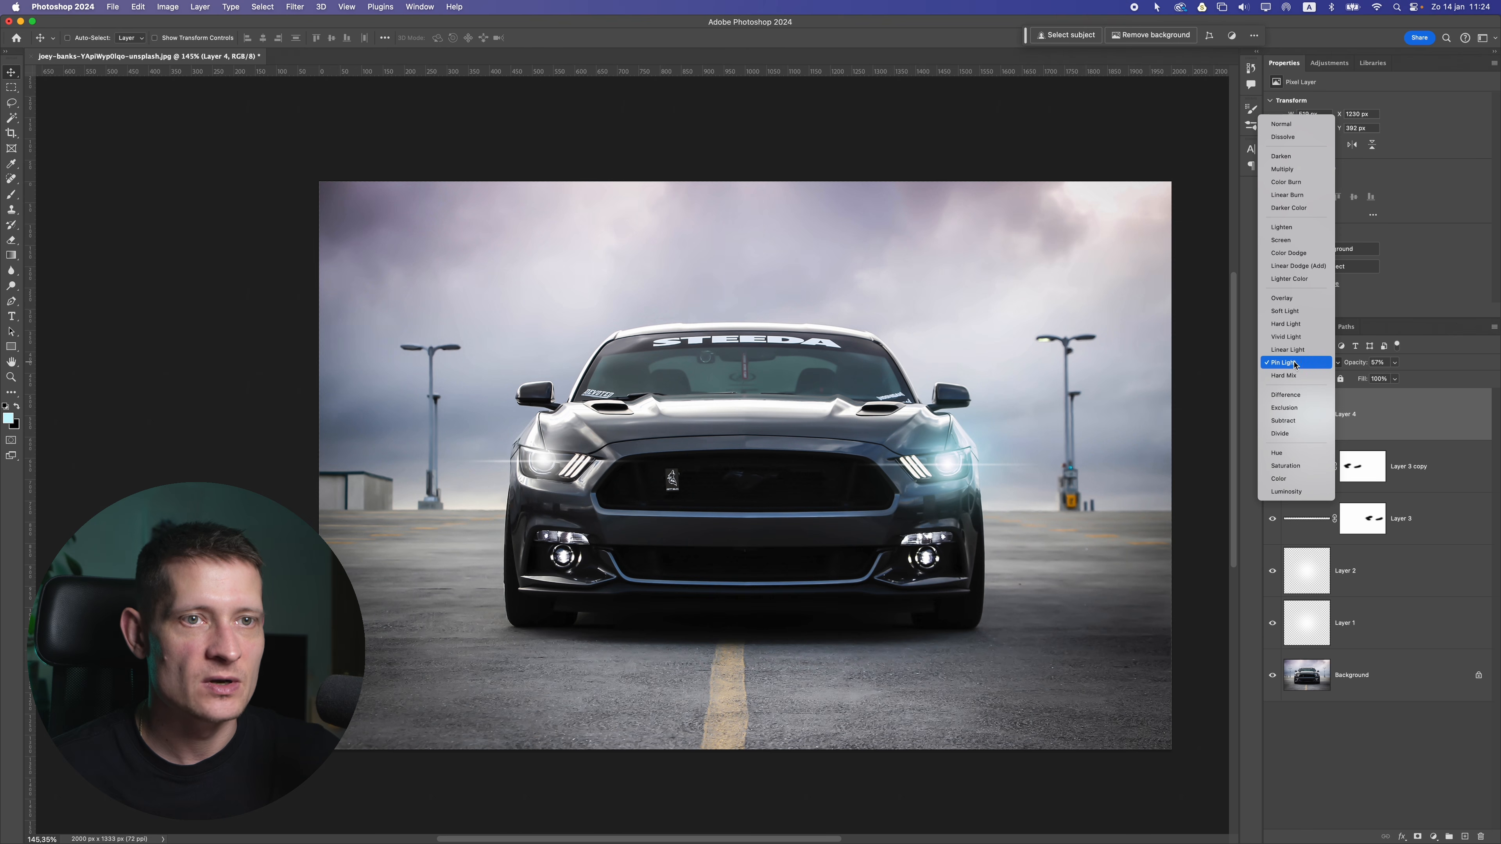
scroll(992, 502, "down", 5)
scroll(1008, 477, "up", 3)
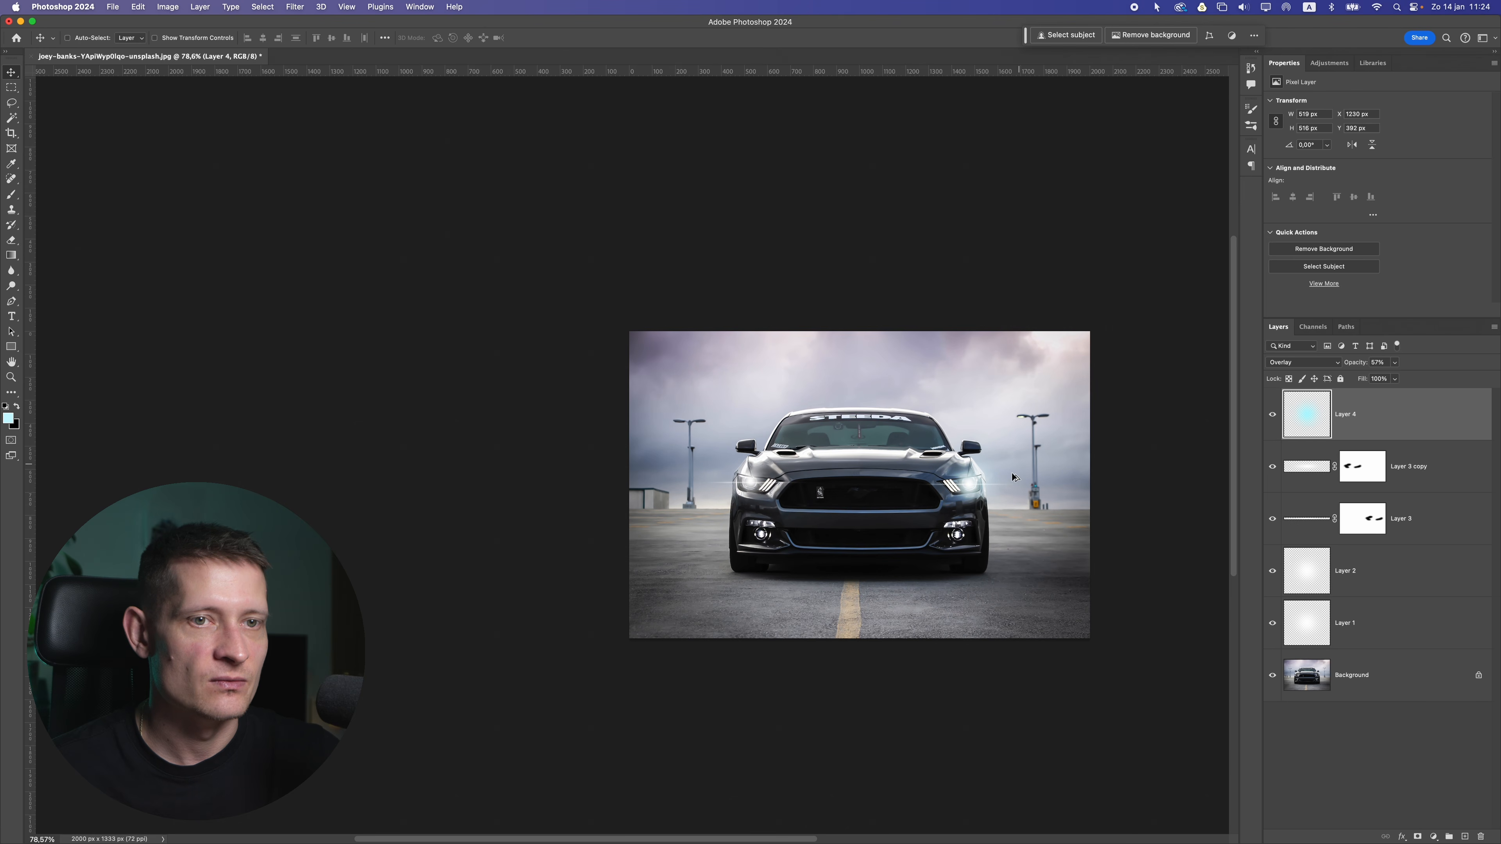
left_click(1394, 363)
left_click_drag(1405, 381, 1401, 380)
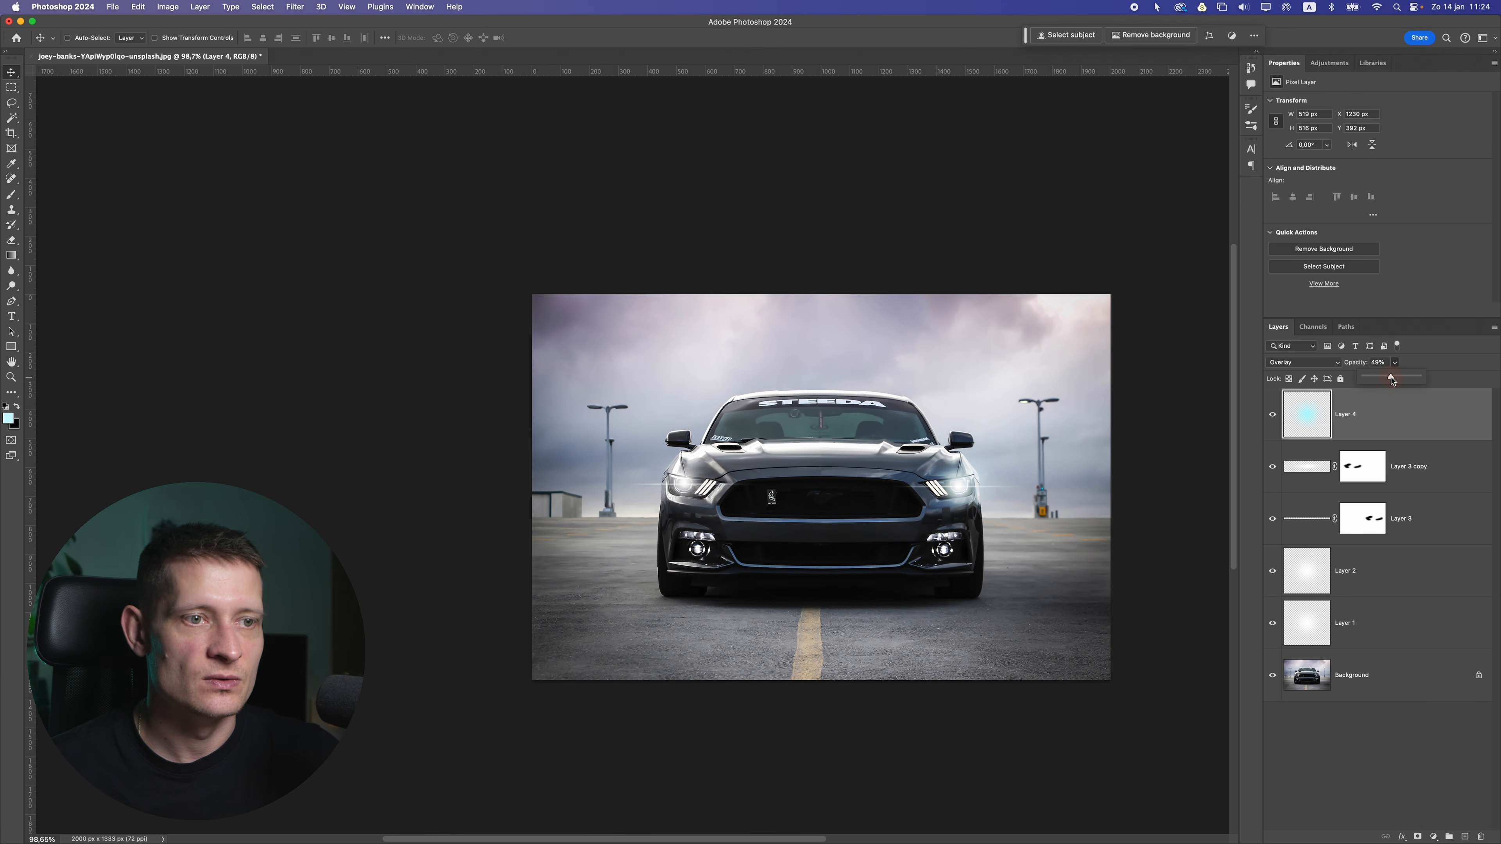
left_click_drag(938, 549, 930, 552)
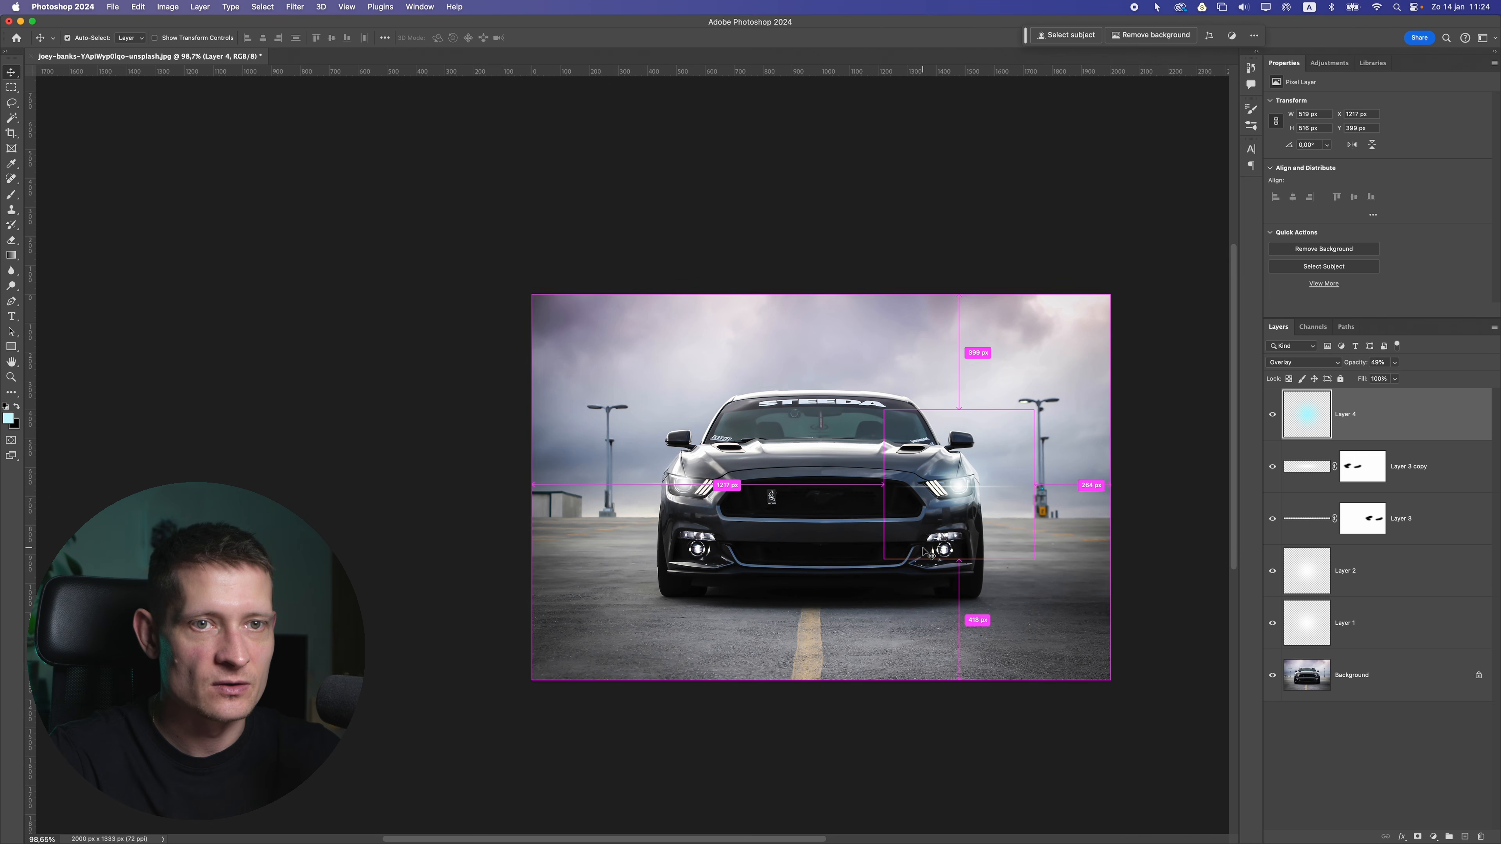
Step: Duplicate the cyan glow and move the copy onto the left-hand headlight
key("super+j")
left_click_drag(1054, 396, 797, 412)
scroll(801, 446, "down", 5)
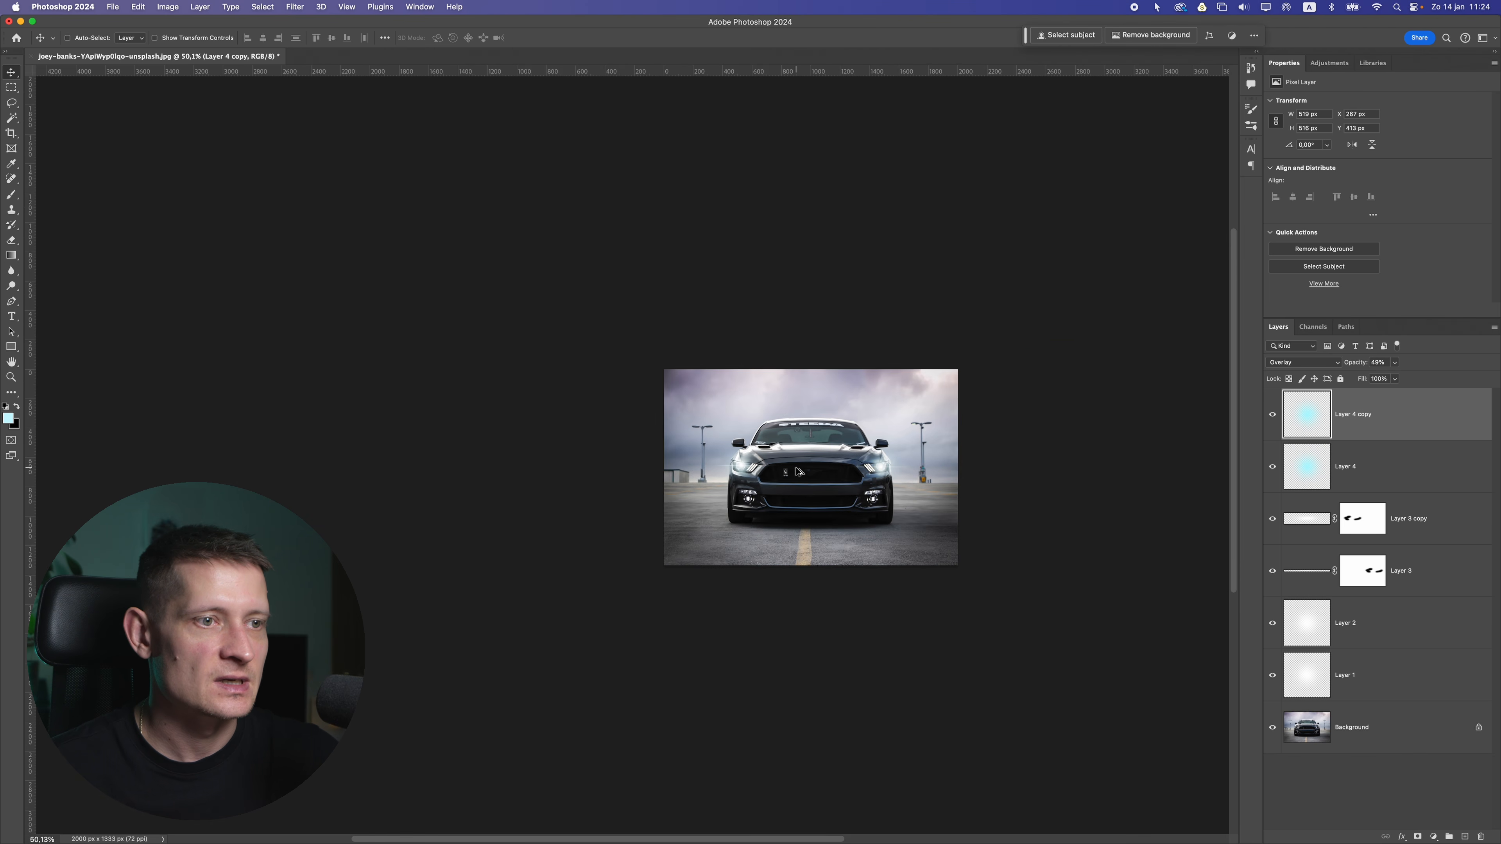
scroll(797, 467, "up", 7)
scroll(796, 466, "down", 2)
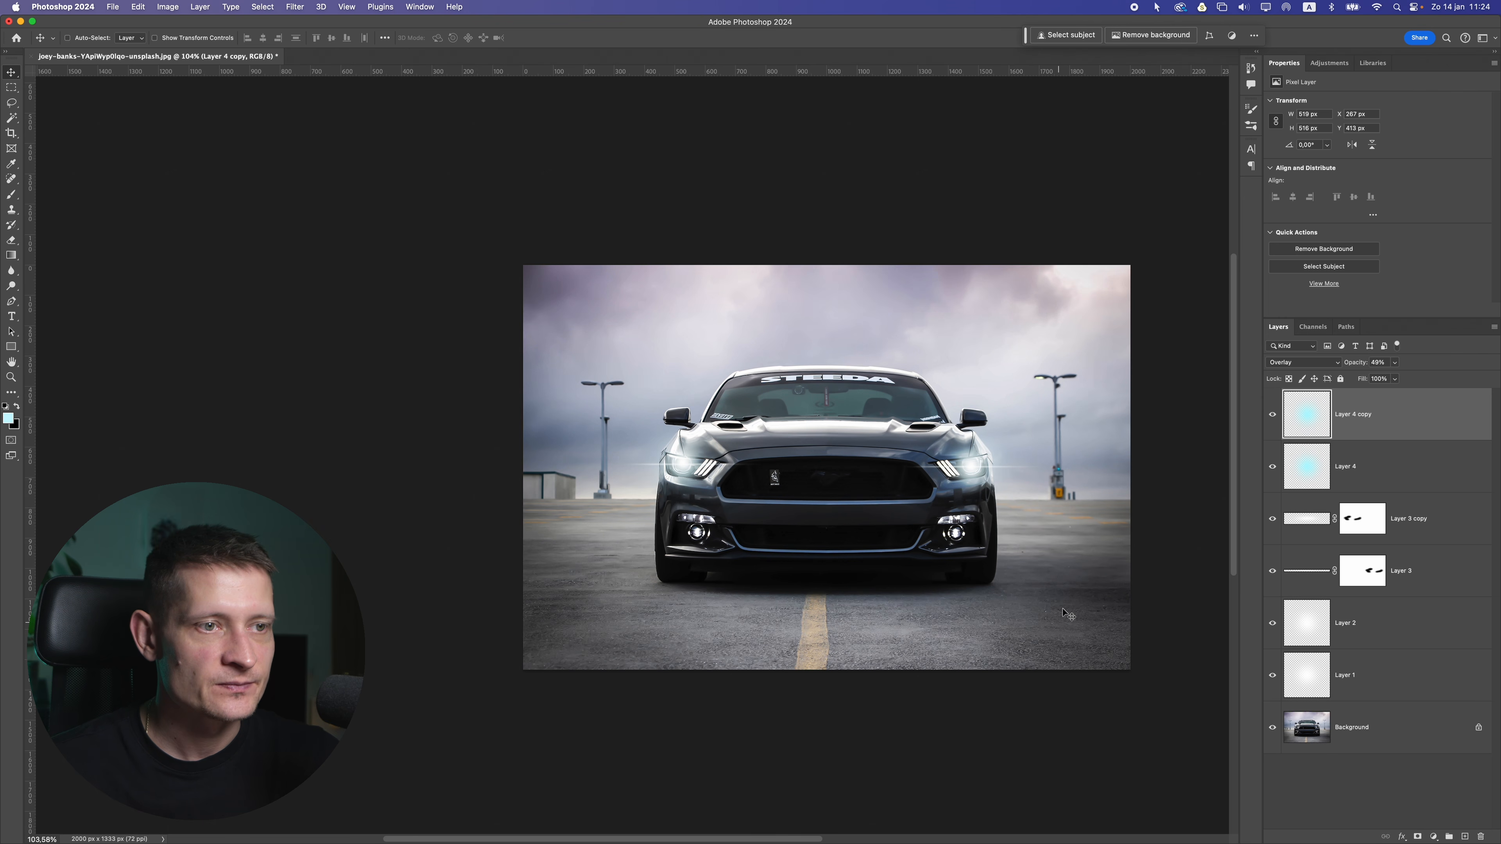
scroll(960, 550, "down", 8)
scroll(974, 553, "up", 8)
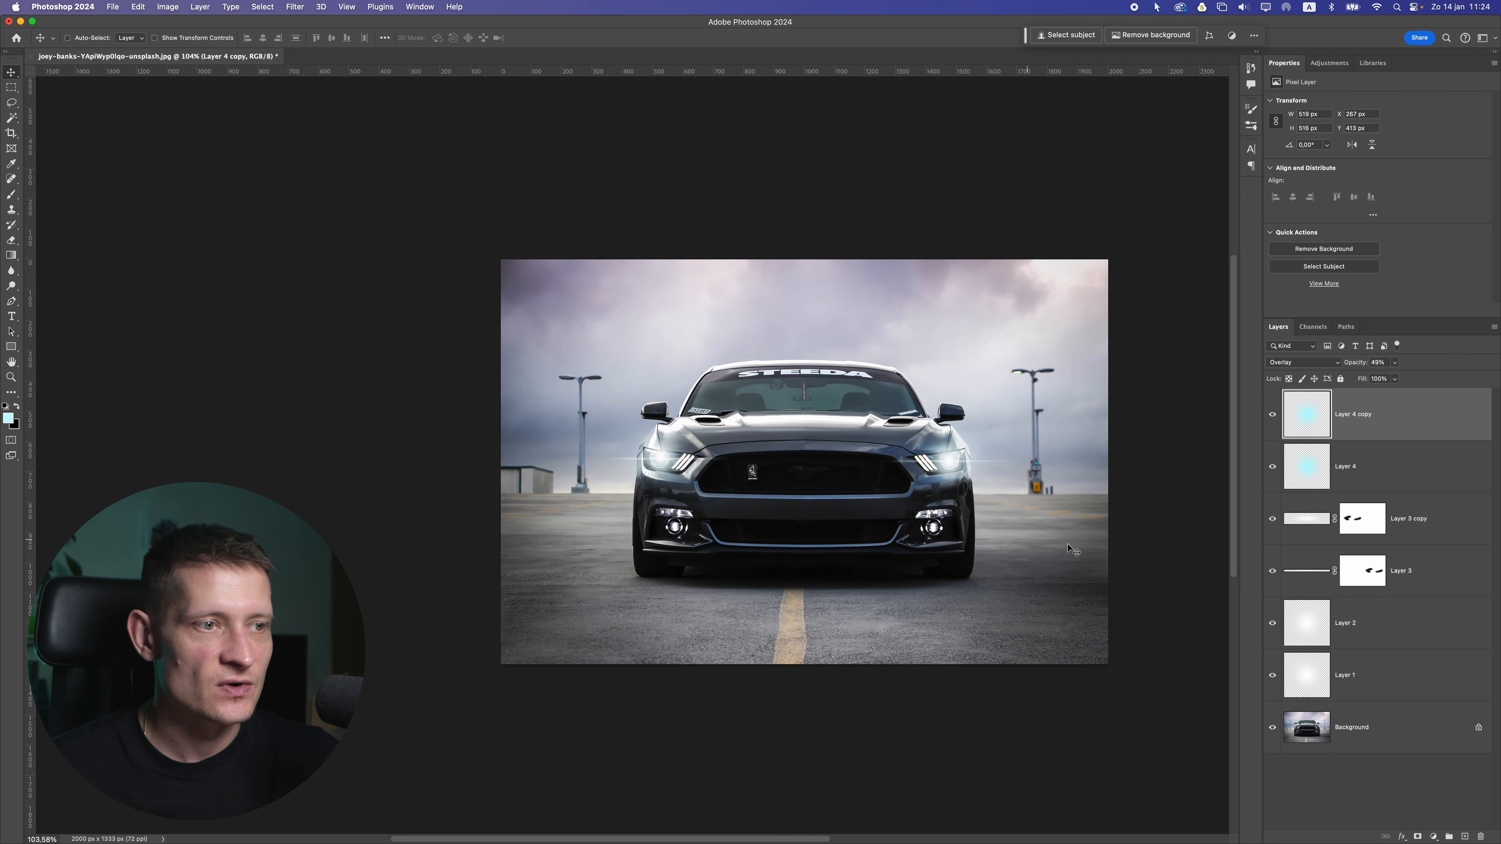
Step: Create another new layer on top and paint a single soft white spot on it over the windshield
left_click(1464, 835)
left_click(11, 194)
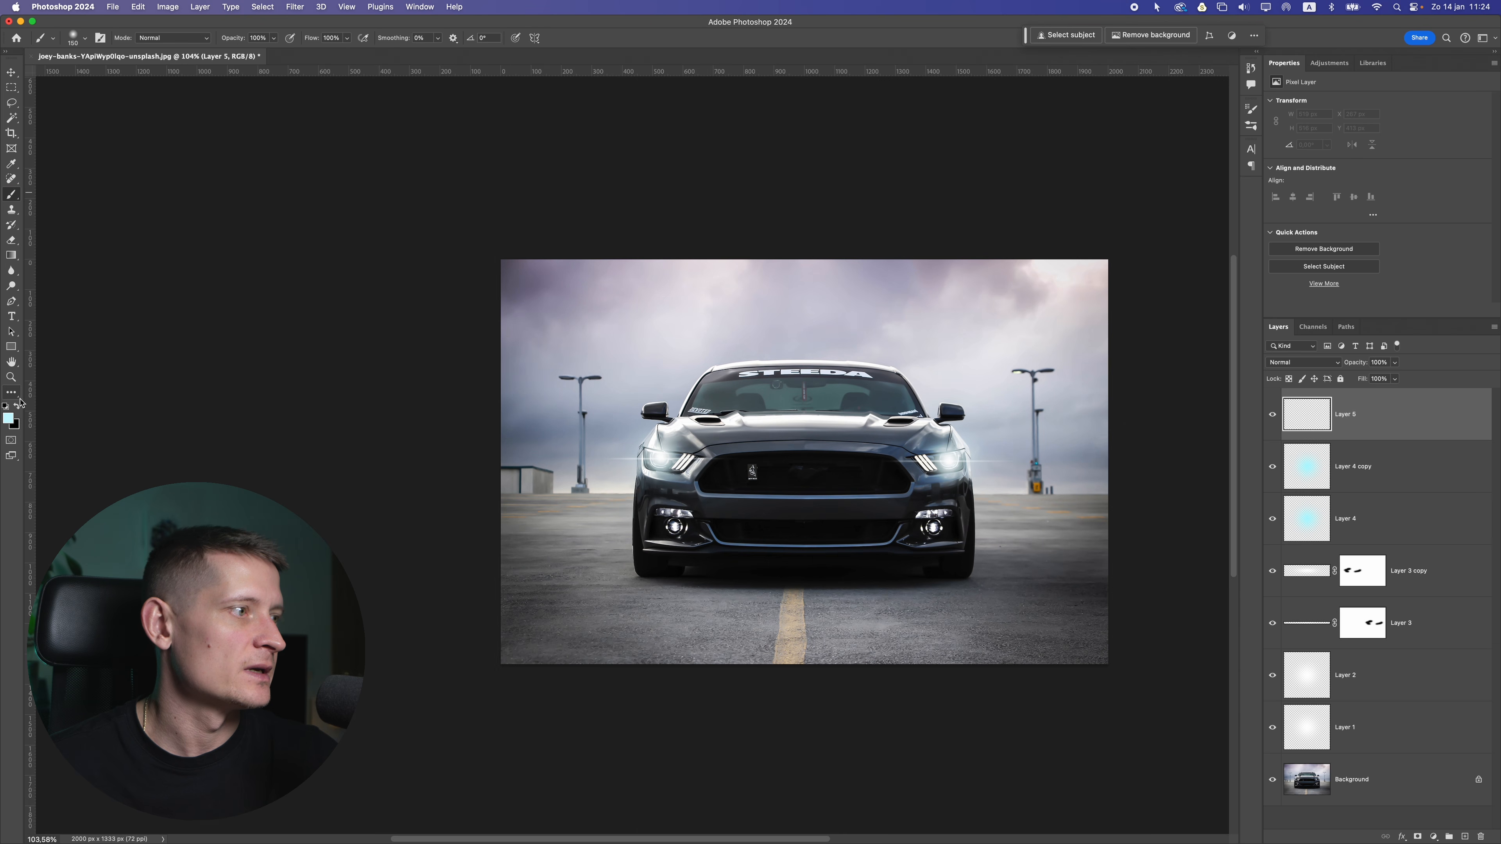
left_click(9, 418)
left_click_drag(851, 285, 820, 243)
left_click(1106, 269)
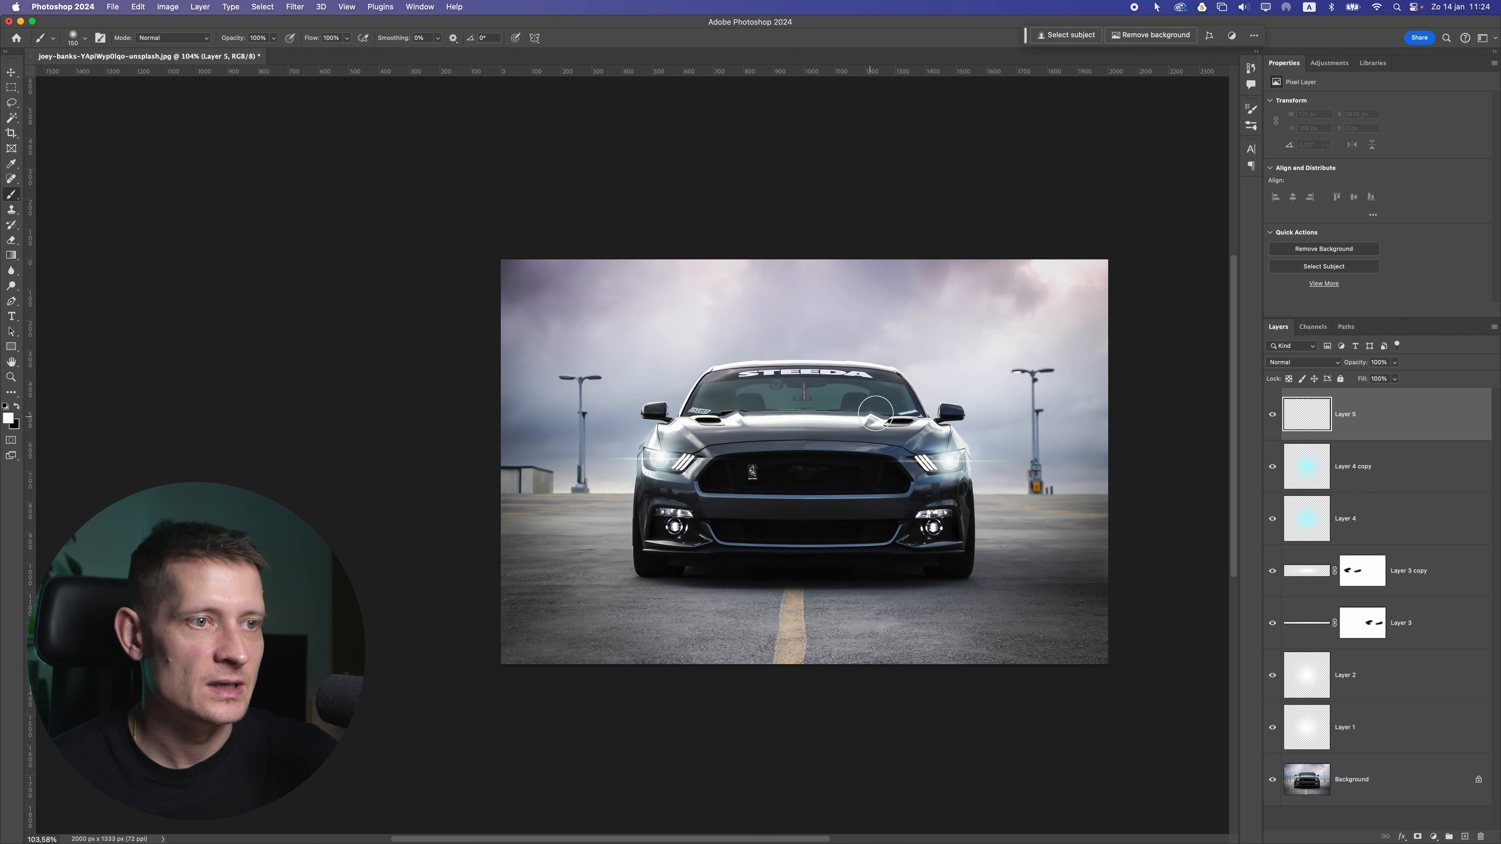
left_click(850, 375)
Step: Move the new white spot onto the right-hand headlight and stretch it to a wide glow about 471 by 277 px
left_click(12, 72)
left_click_drag(887, 319, 977, 449)
key("super+t")
key("Return")
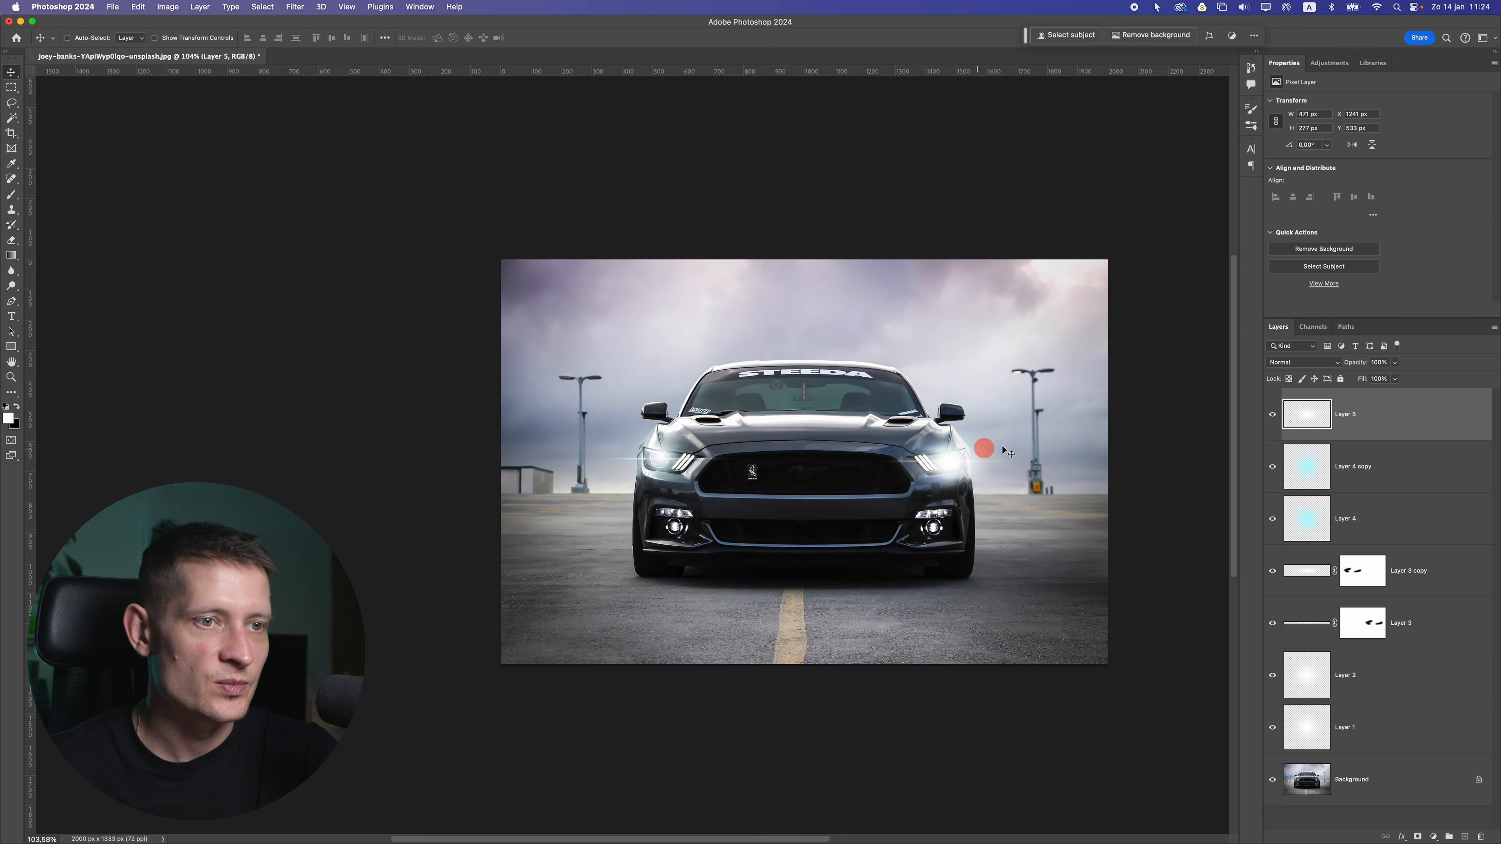
Step: Set the wide white glow's blend mode to Lighten and lower its opacity
left_click(1303, 363)
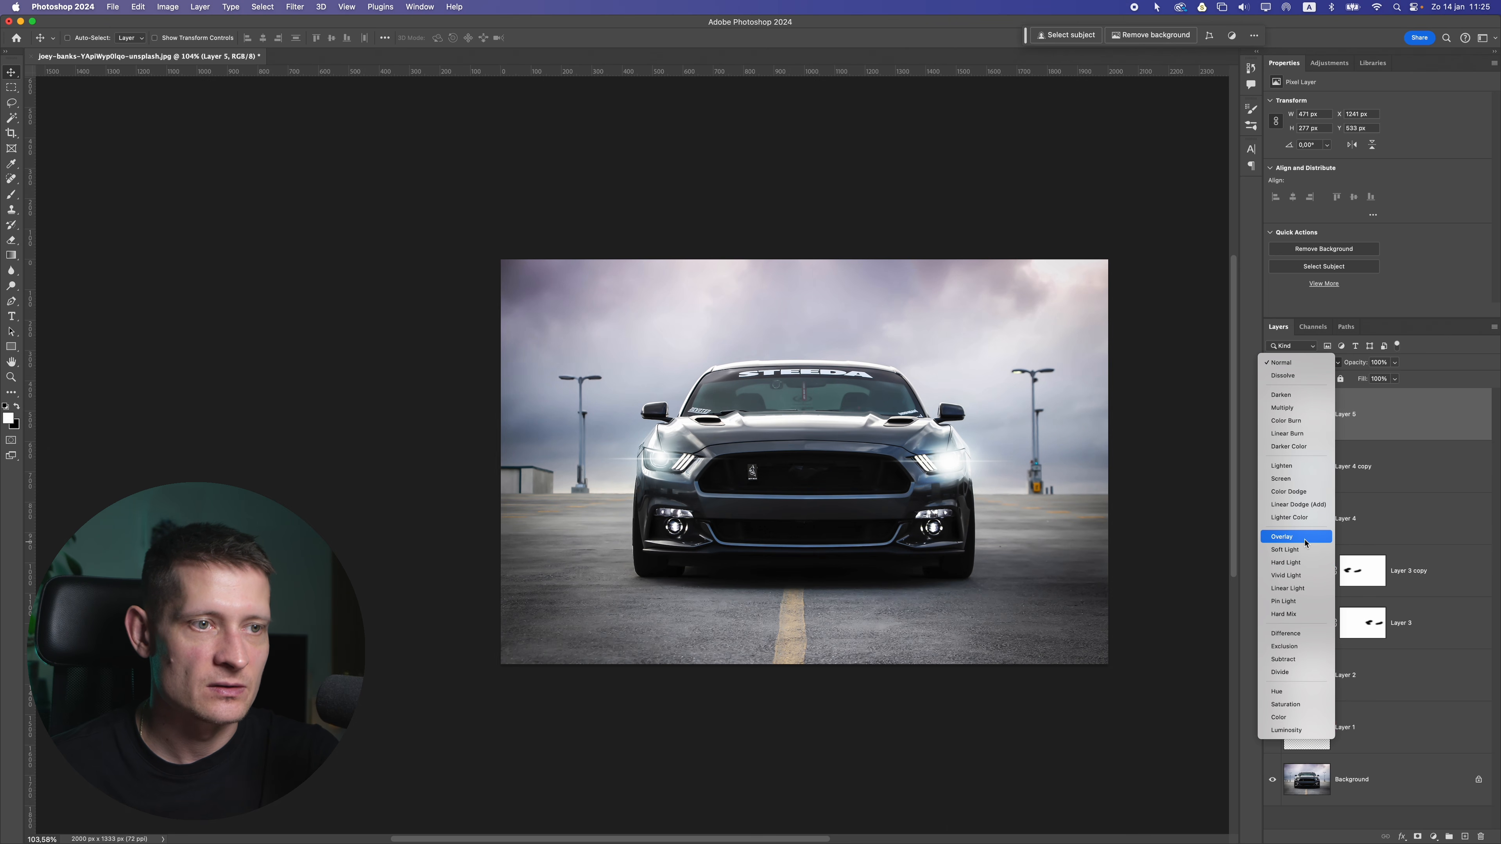
left_click(1281, 466)
left_click(1394, 363)
left_click_drag(1391, 377, 1370, 376)
Step: Place a copy of the wide white glow on the left-hand headlight
left_click_drag(974, 482, 734, 467)
scroll(965, 491, "down", 4)
scroll(965, 491, "up", 3)
scroll(734, 473, "down", 5)
scroll(734, 473, "up", 3)
Step: Colorize the left headlight's cyan glow layer with Hue/Saturation, at +100 saturation and a darkened lightness
left_click(1375, 556)
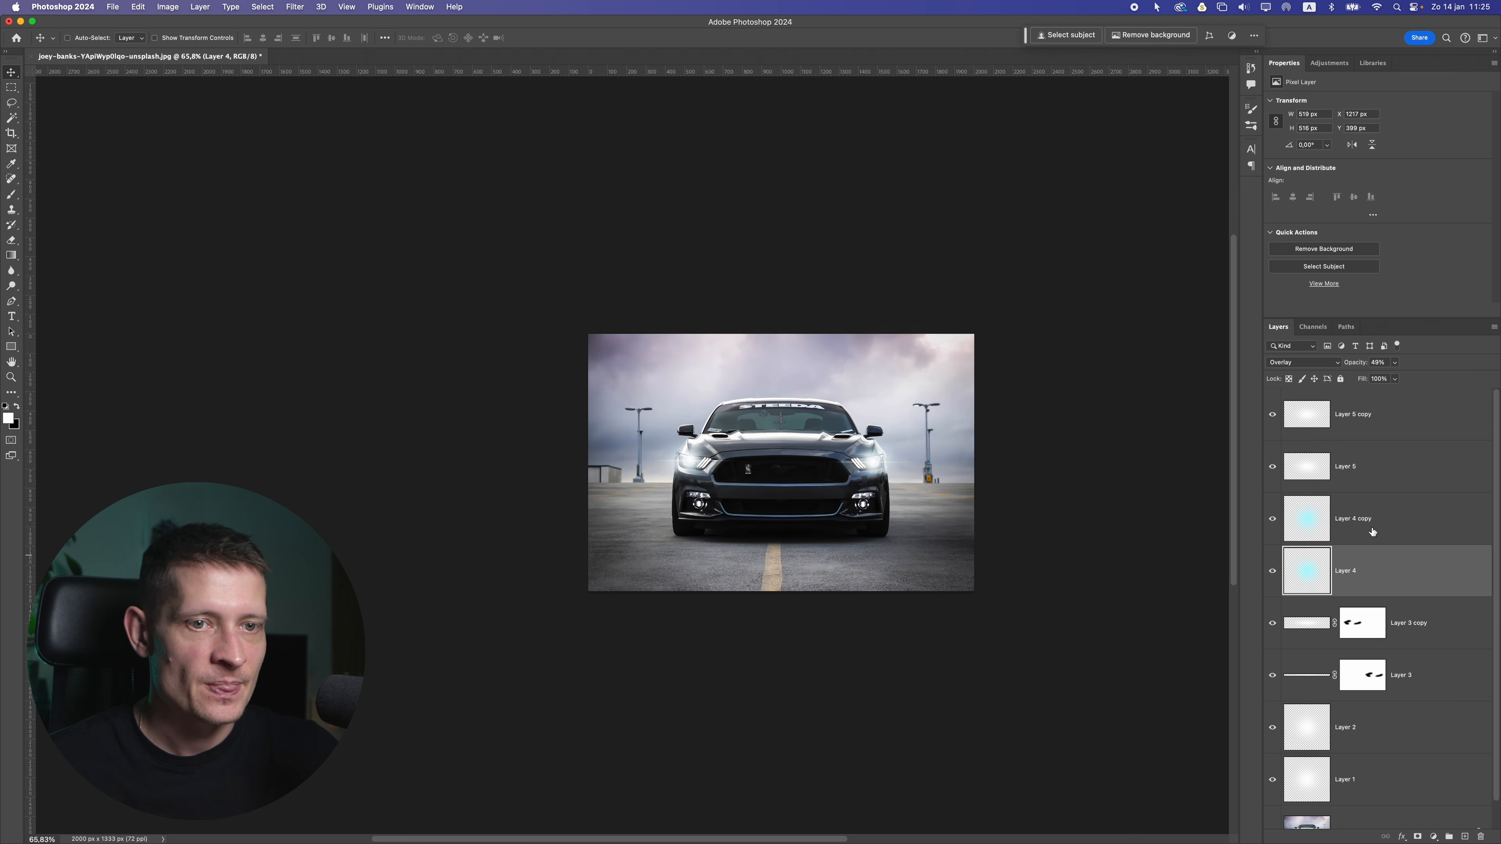
left_click(1370, 529, "shift")
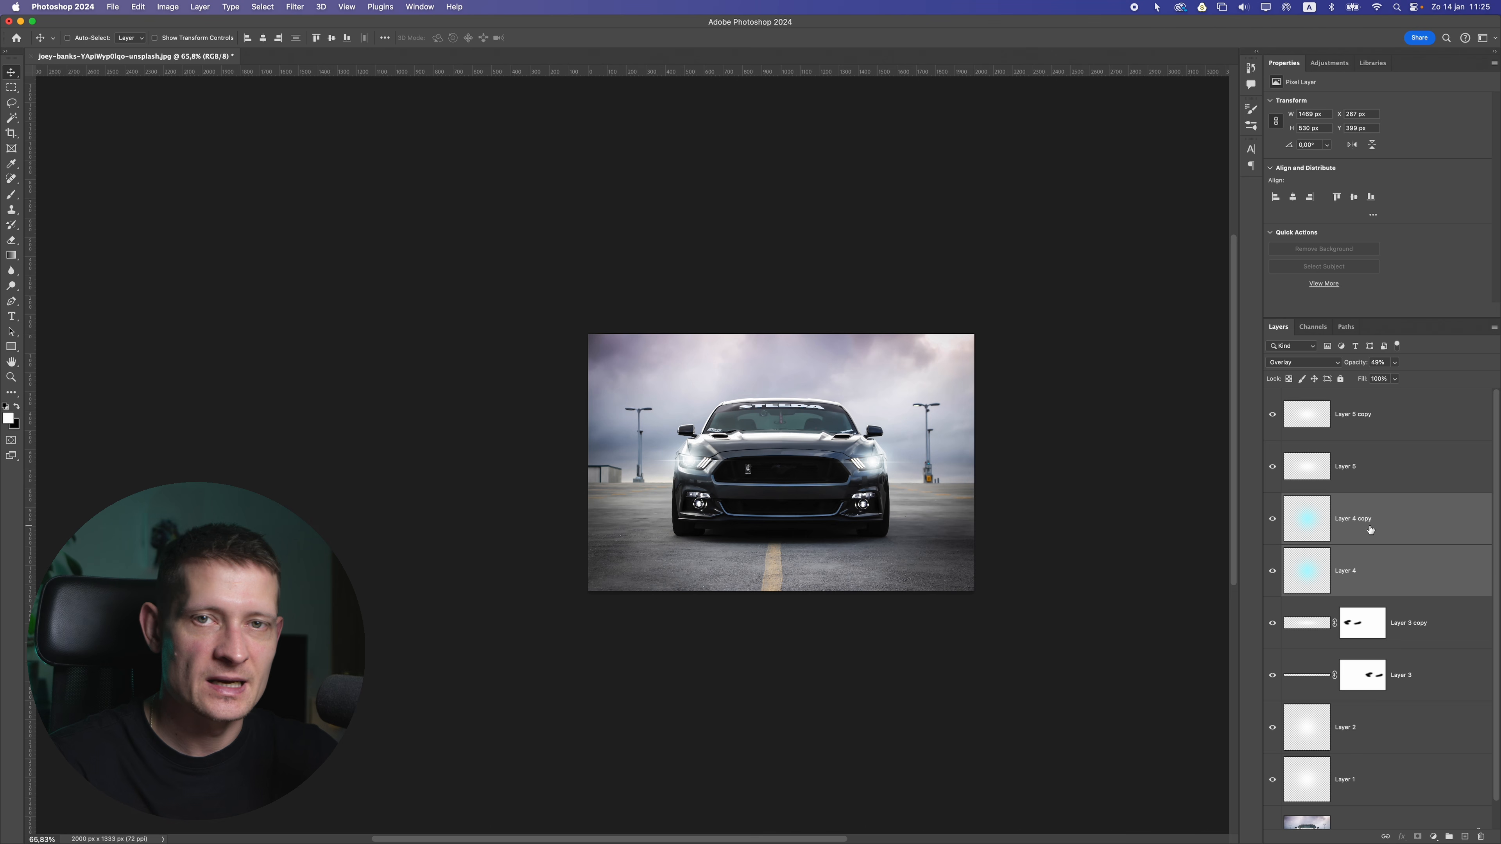
left_click(1392, 537)
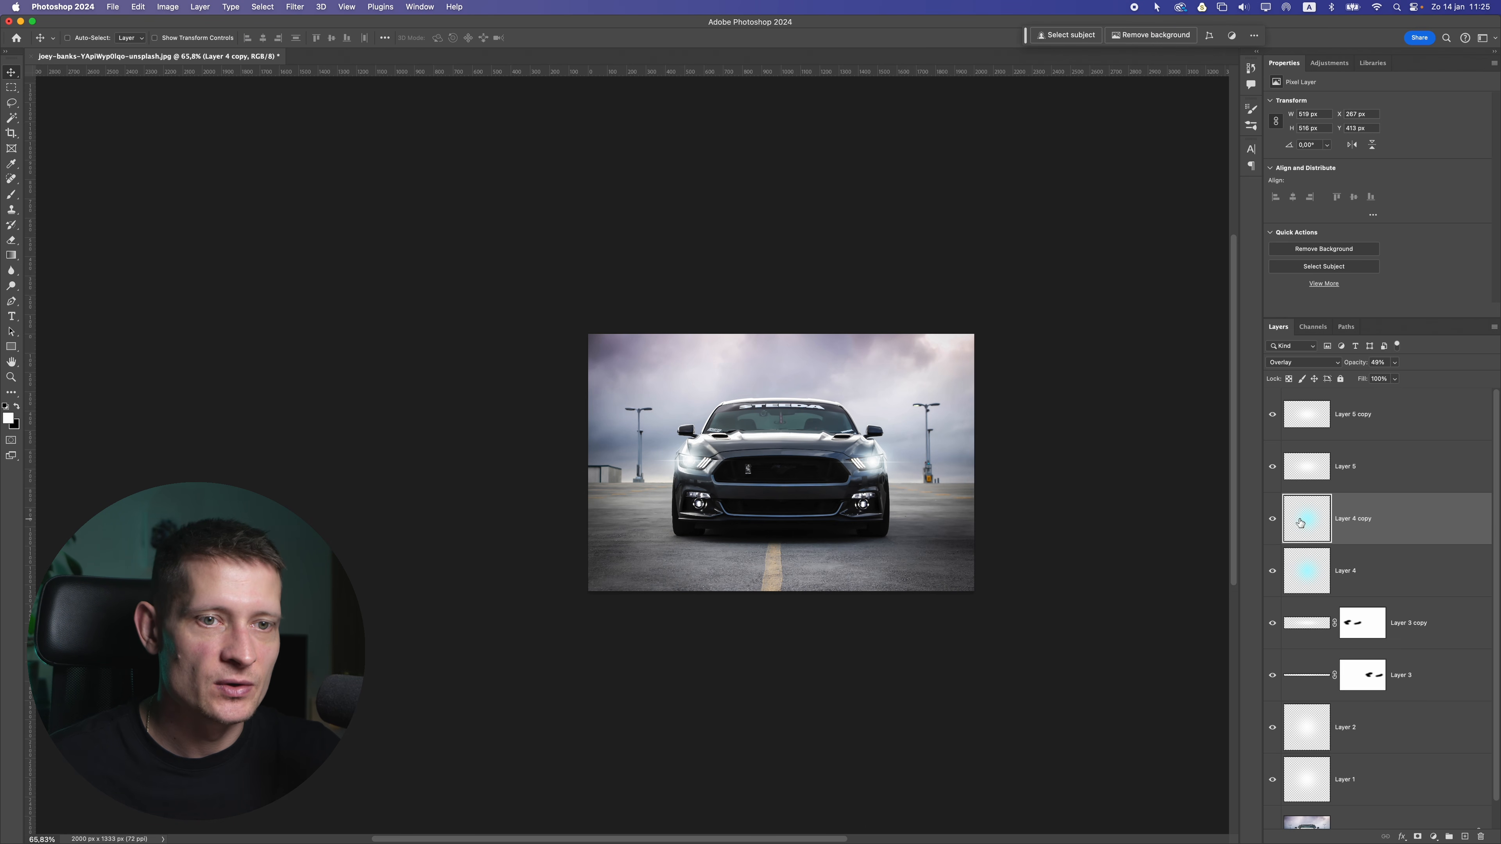
key("super+u")
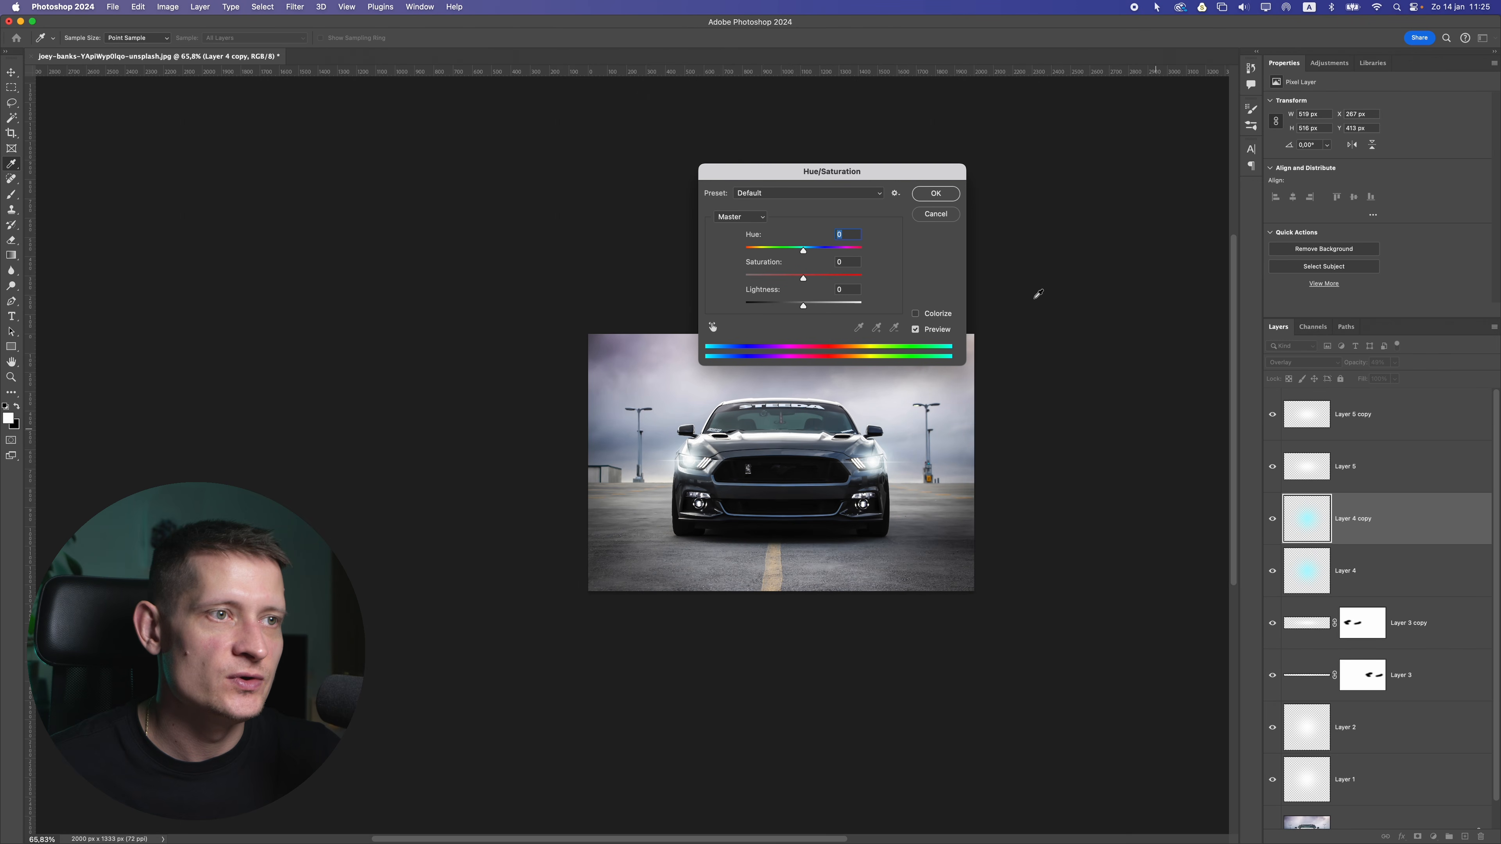
scroll(825, 424, "up", 1)
scroll(826, 423, "up", 10)
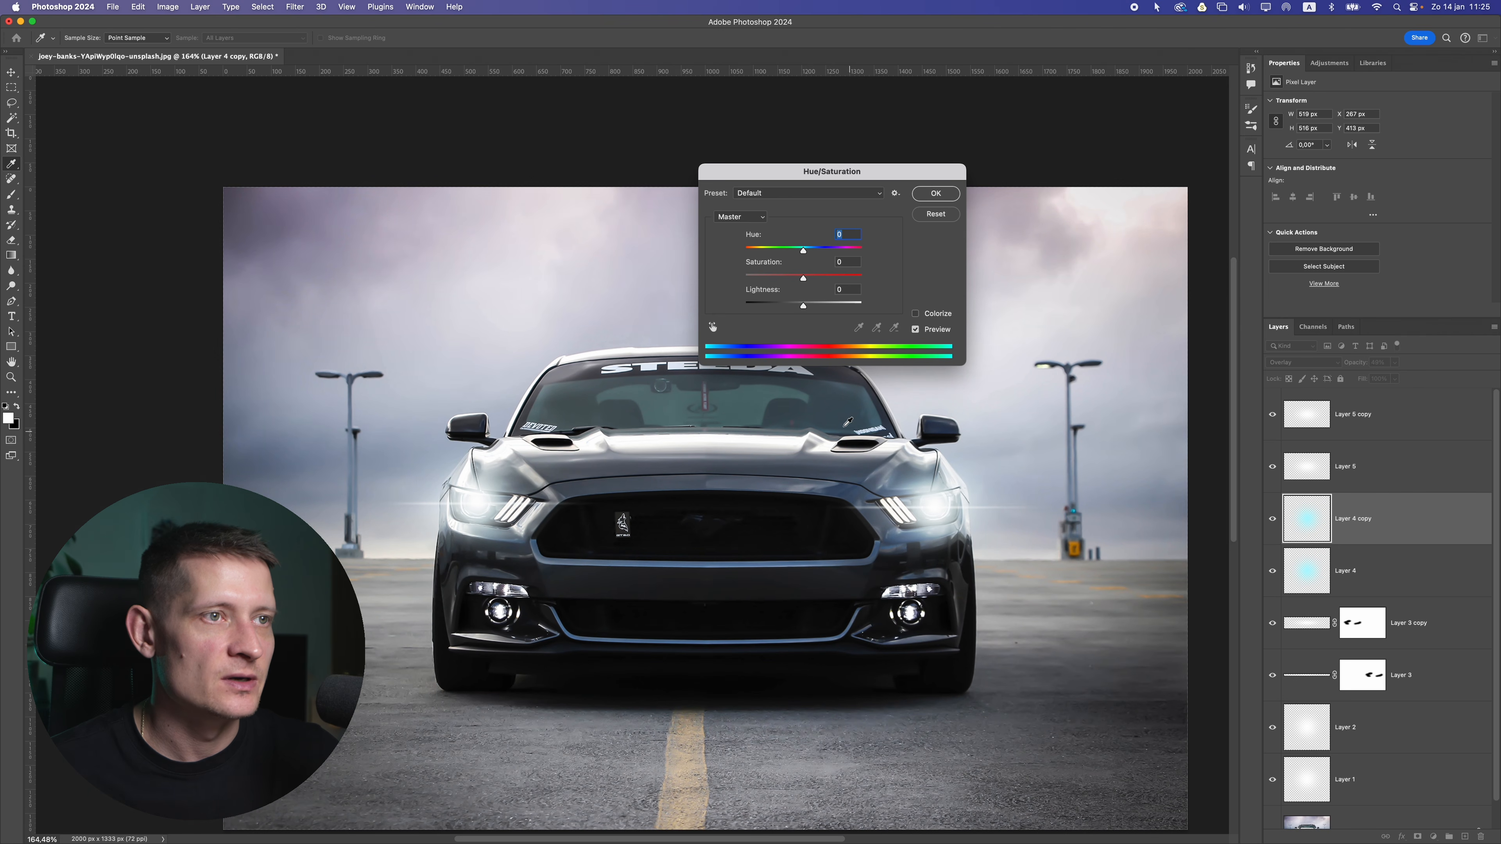
left_click_drag(801, 250, 785, 307)
left_click(915, 313)
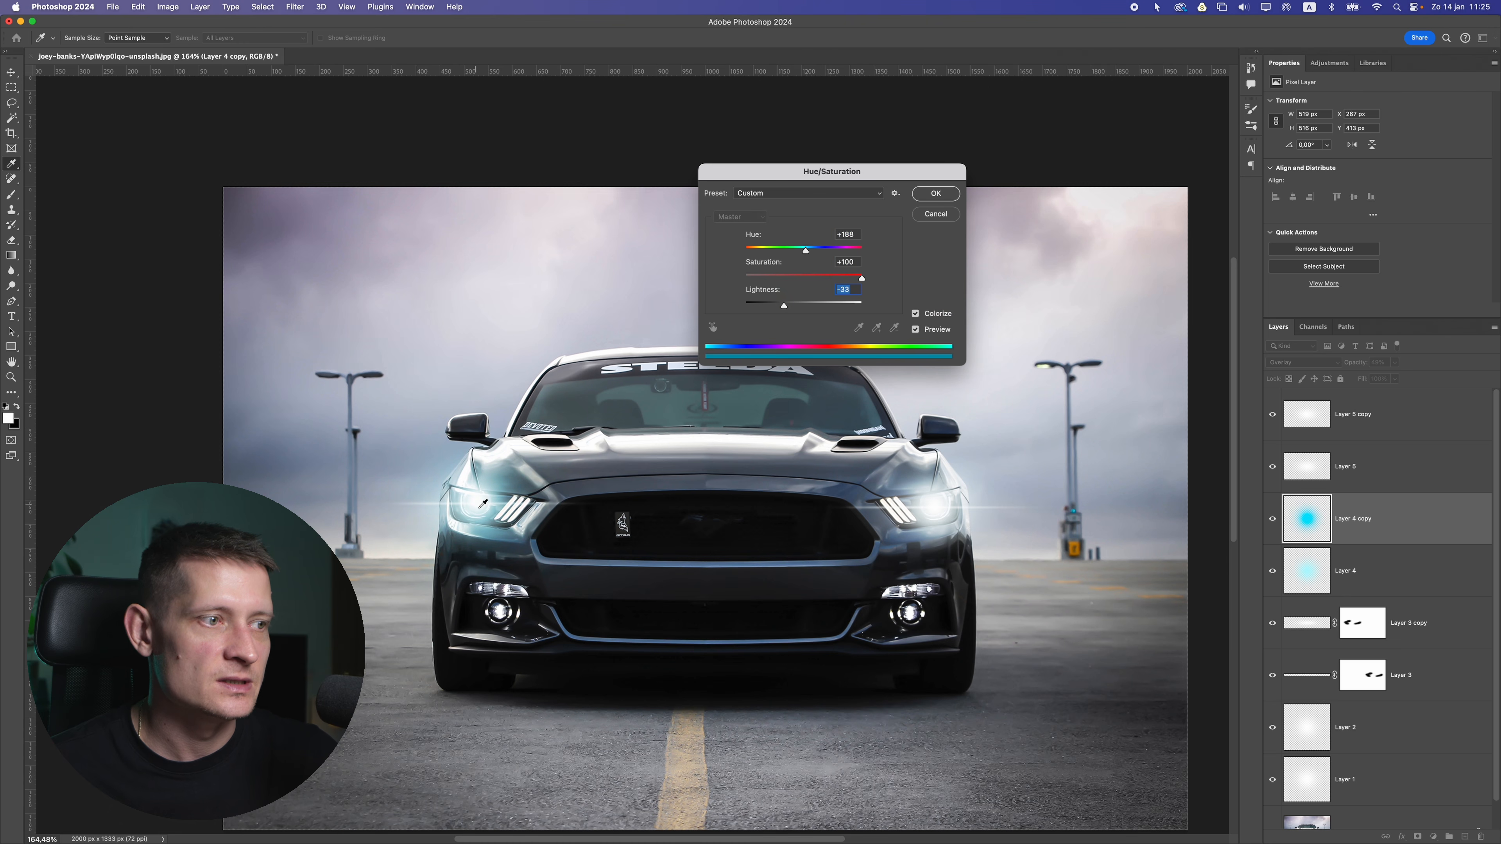
Step: Set the colorized glow's hue to 209 and lightness to -42, and apply the Hue/Saturation adjustment
scroll(479, 501, "left", 10)
left_click_drag(780, 312, 778, 307)
mouse_move(839, 253)
left_mouse_down()
mouse_move(755, 251)
mouse_move(815, 254)
left_mouse_up()
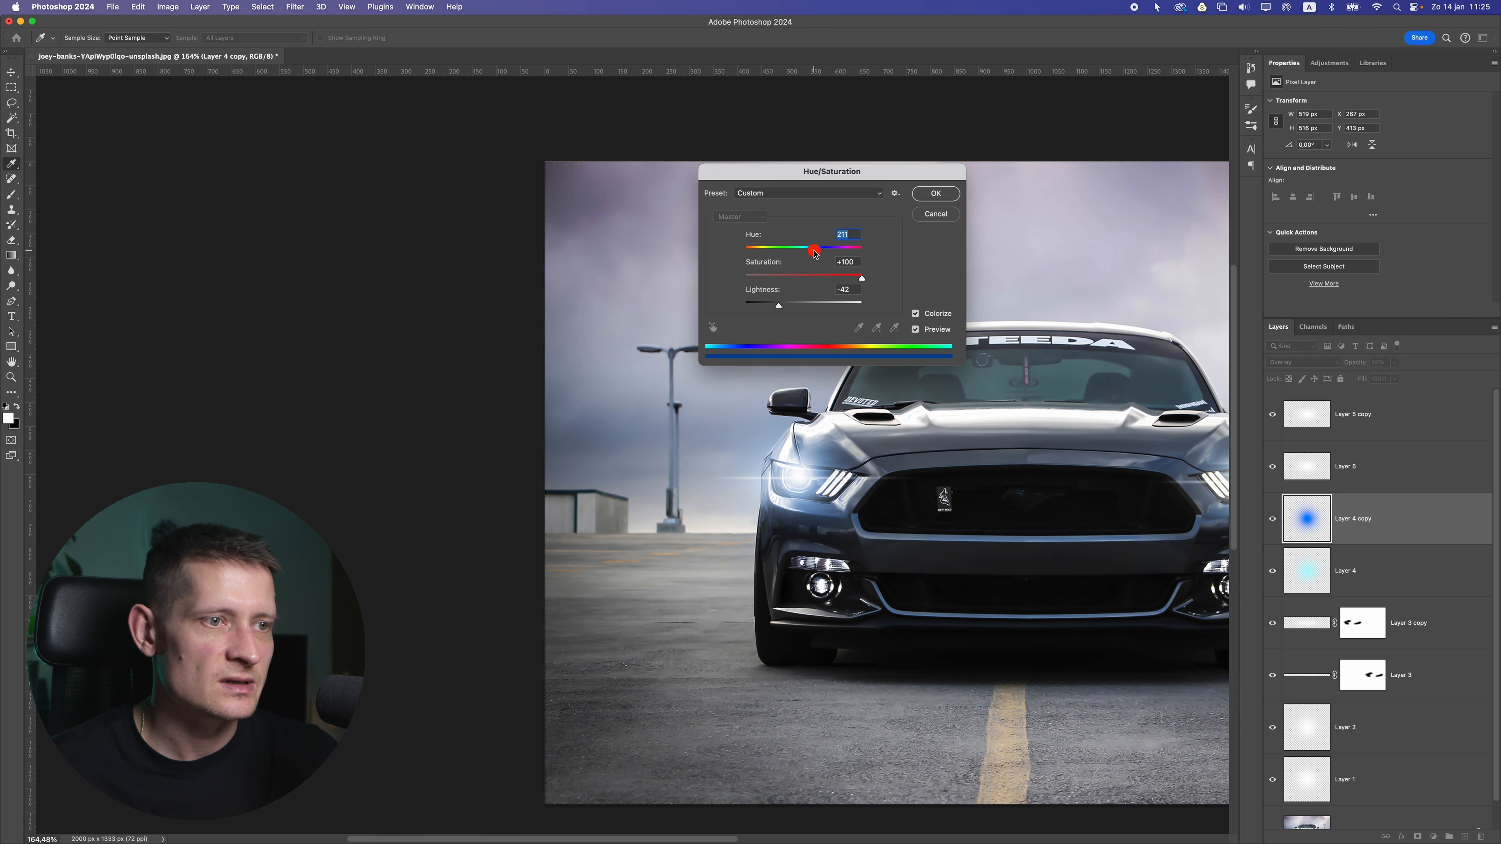
scroll(860, 472, "down", 5)
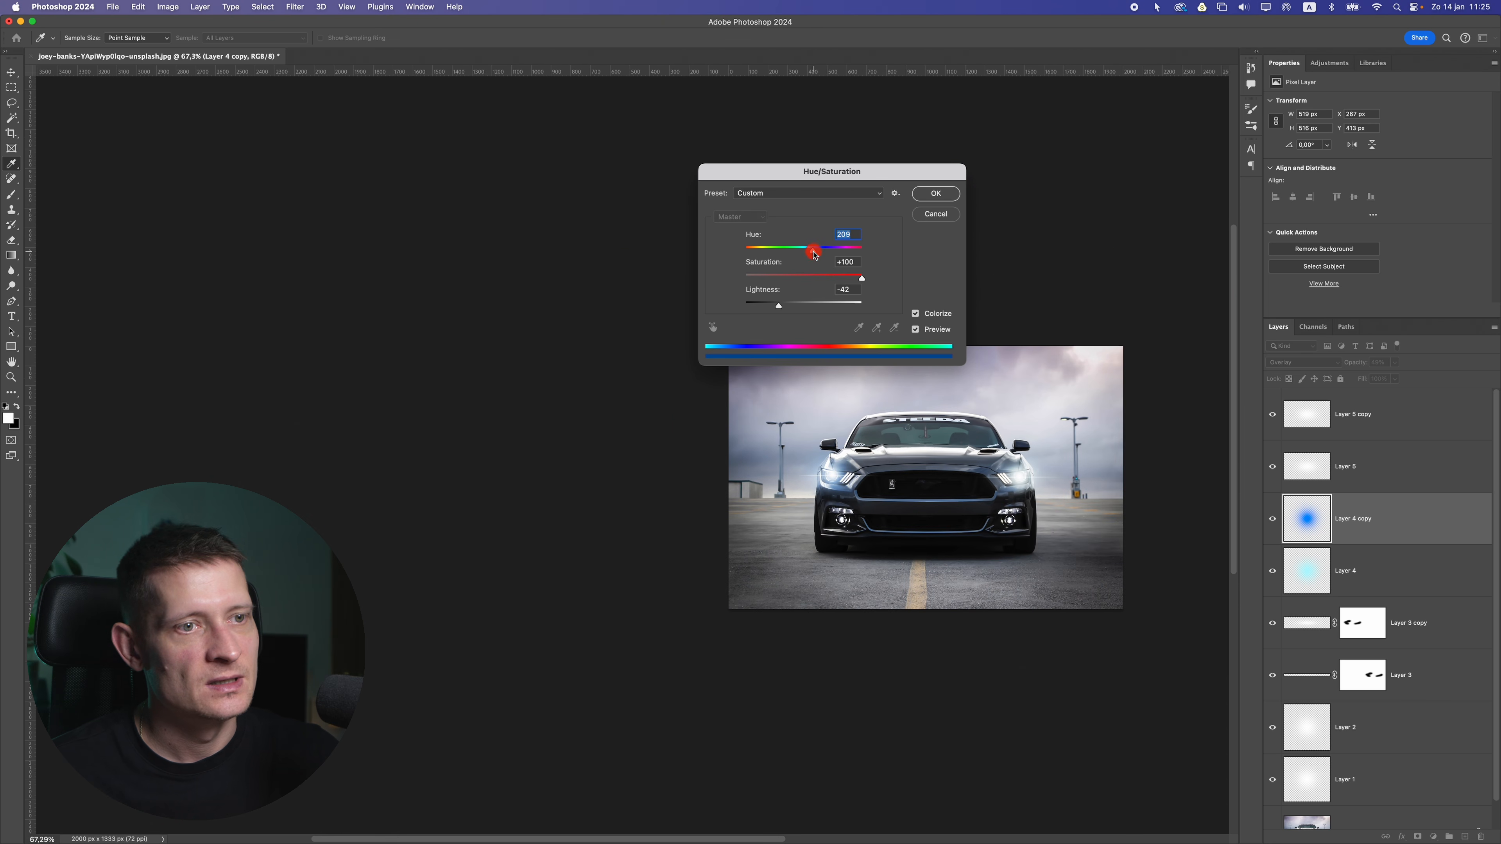
left_click(945, 194)
Step: Hide the right headlight's cyan glow layer and place a duplicate of the blue glow on that headlight
left_click(1273, 570)
key("super+j")
left_click_drag(857, 463, 1044, 462)
scroll(957, 484, "down", 1)
scroll(958, 483, "up", 1)
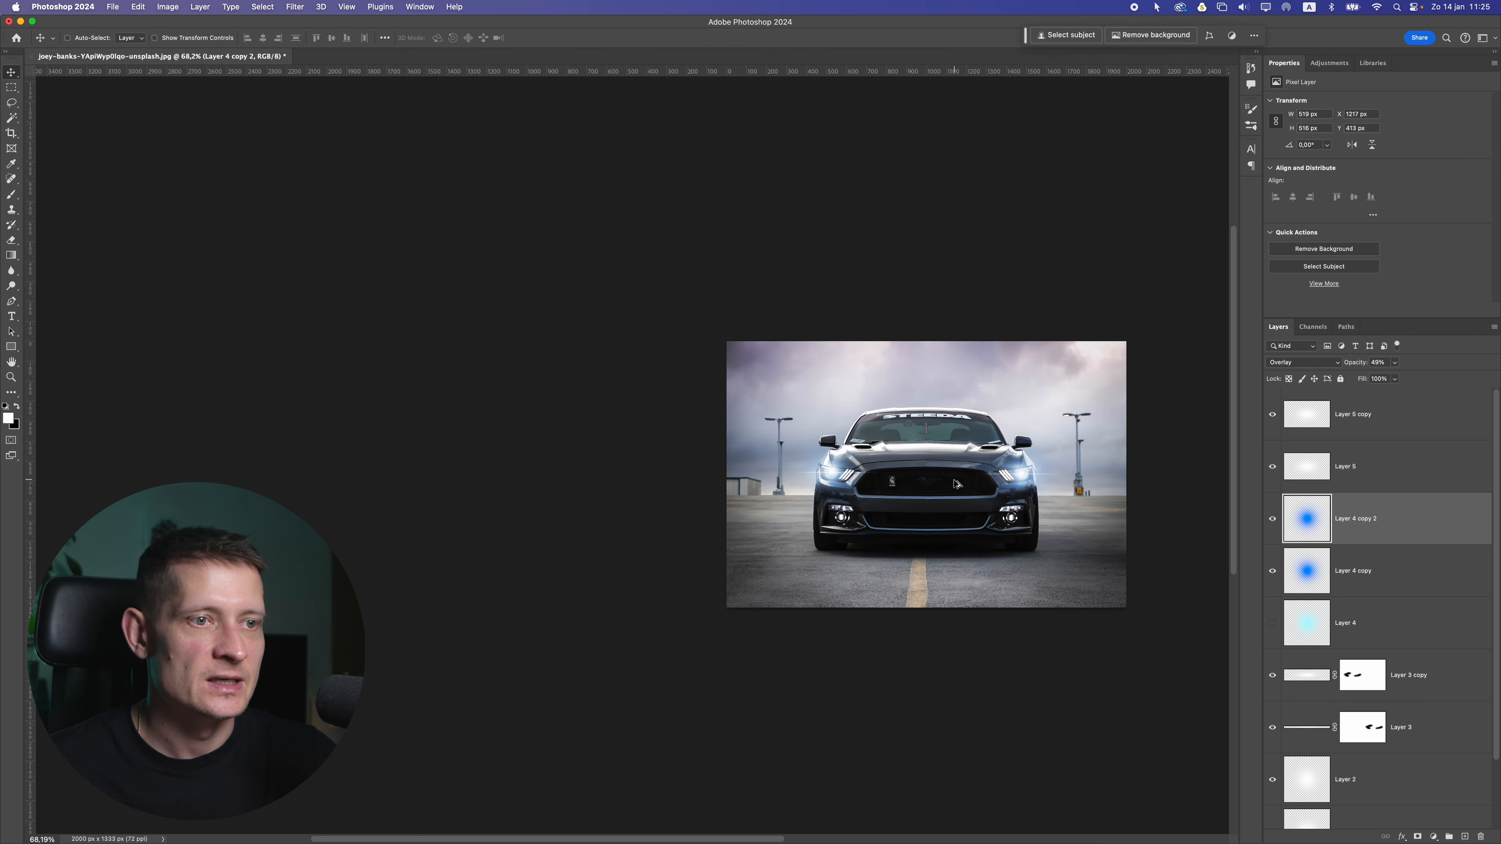
scroll(951, 485, "up", 1)
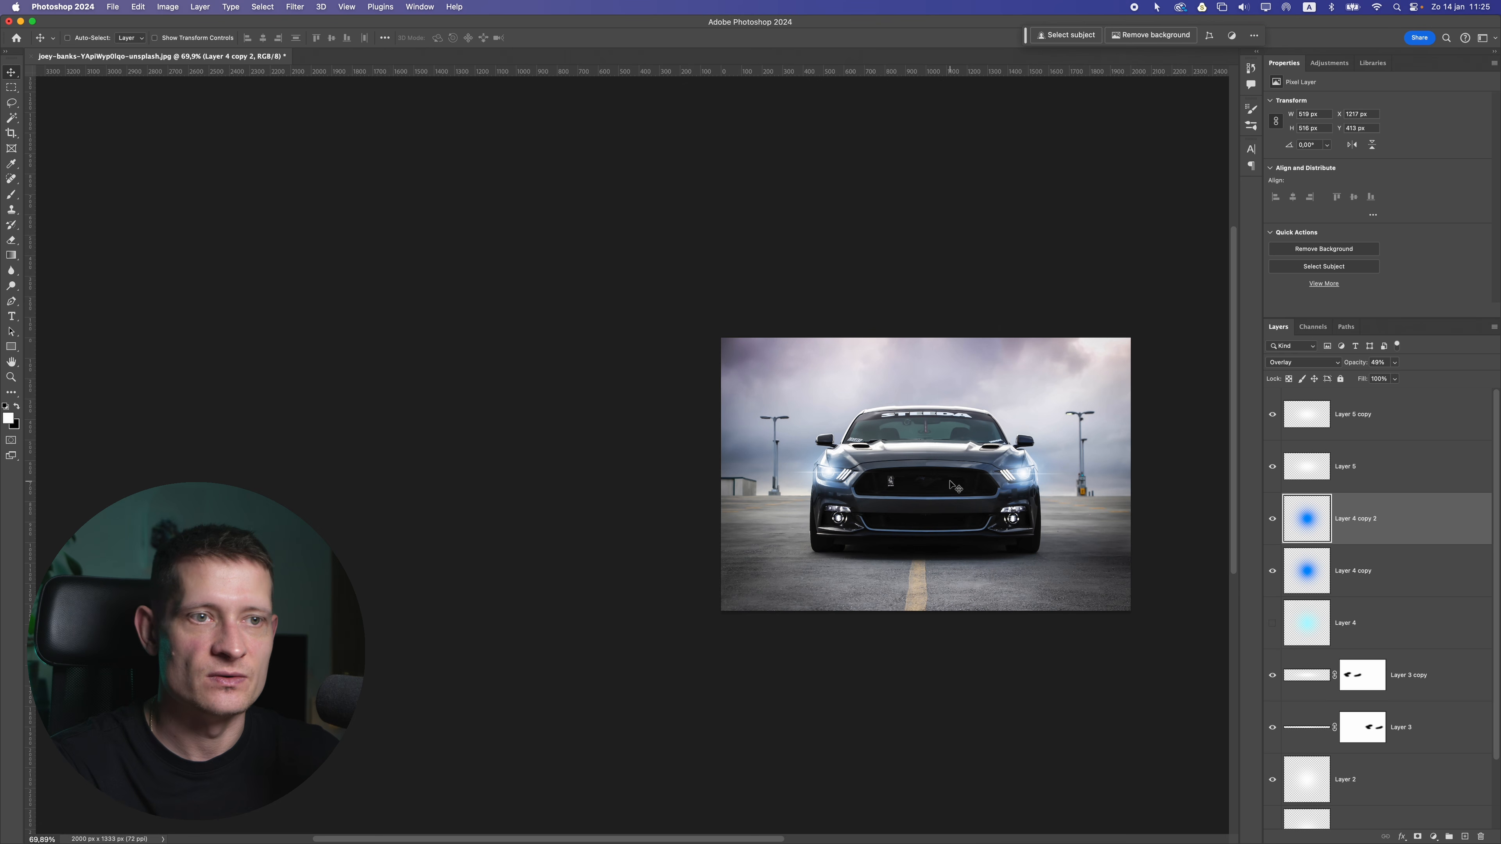
scroll(970, 482, "up", 2)
Step: Create a new empty layer above all the glow layers and switch to the Brush tool
left_click(1434, 432)
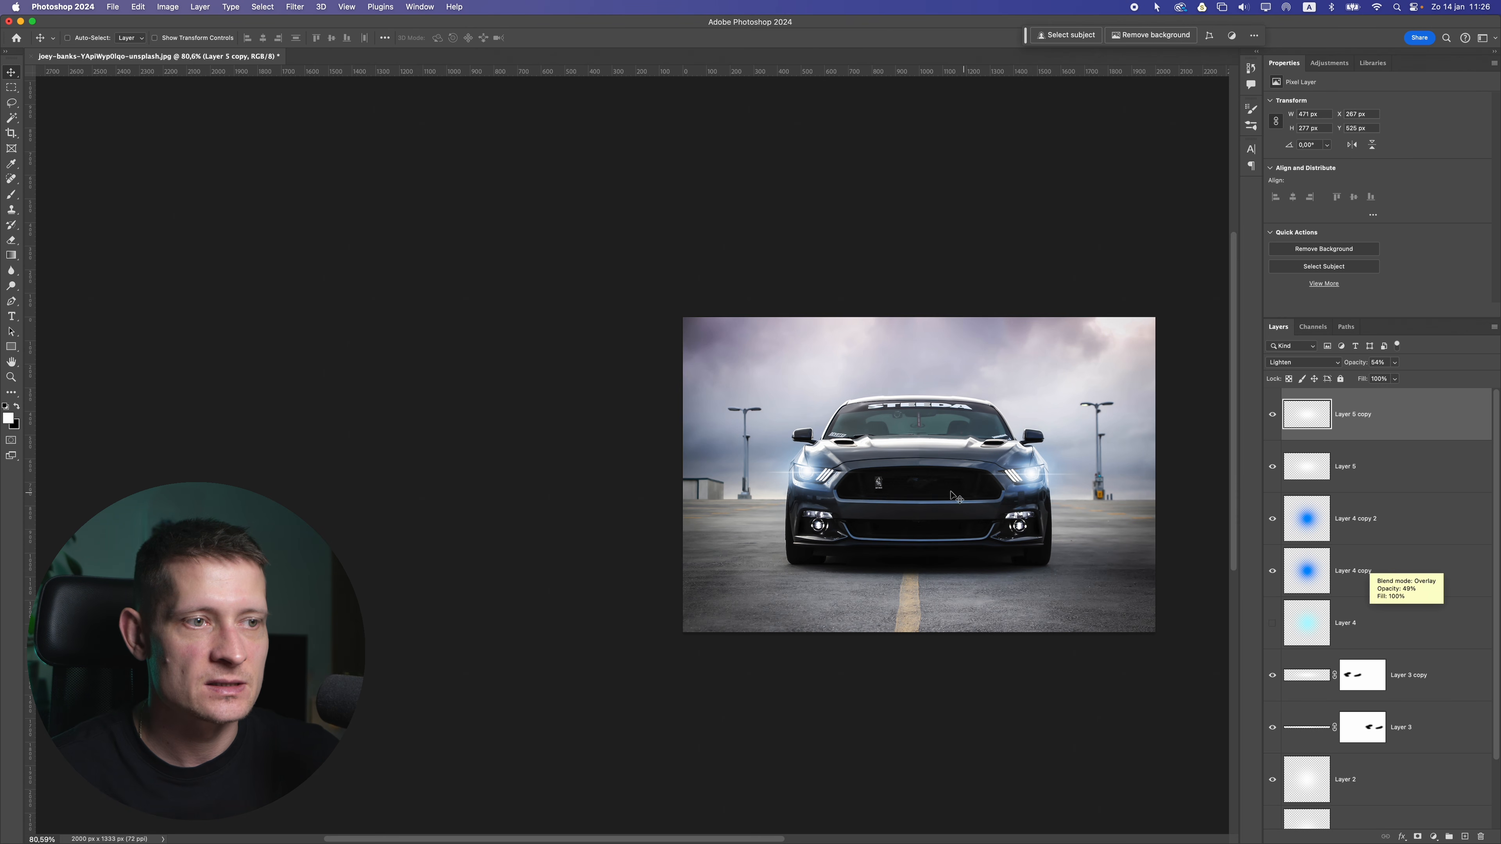
left_click_drag(963, 497, 885, 477)
left_click(1463, 835)
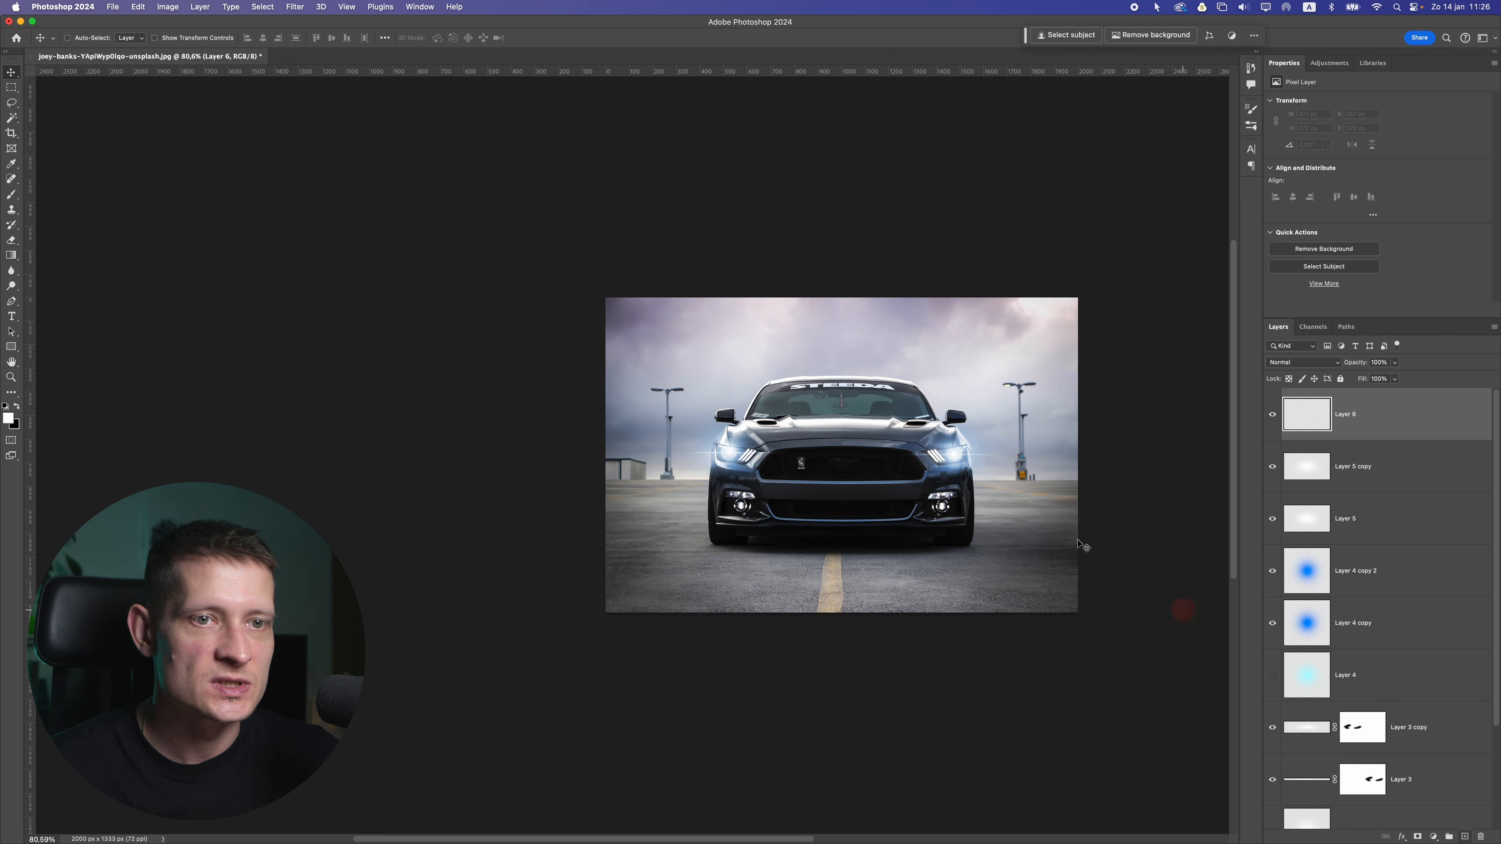
left_click(10, 193)
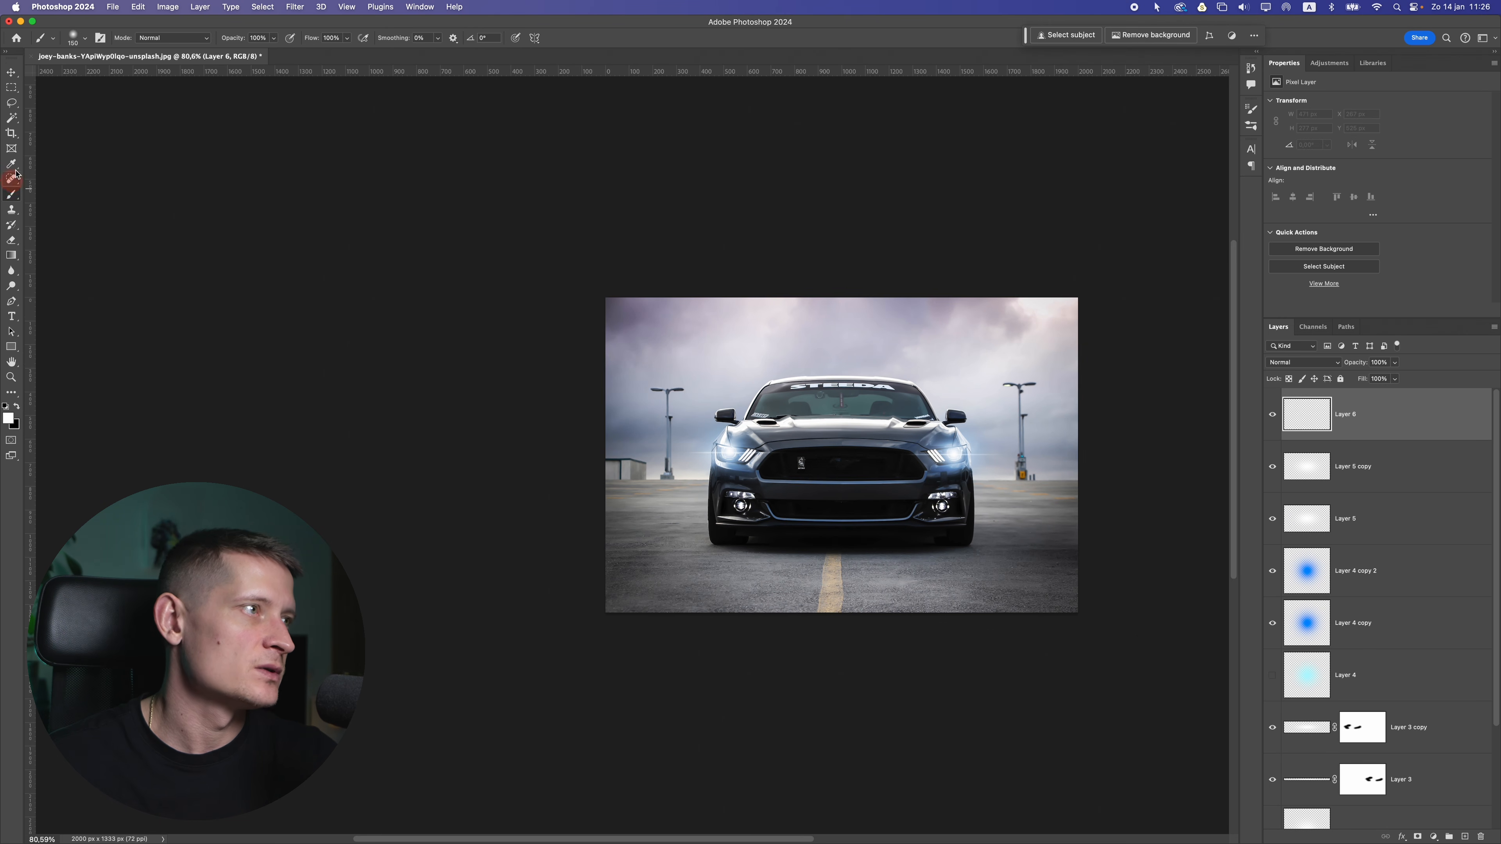
Step: Choose the Flare 5 brush from the Zeno Lighting Brushes set and reduce its size to 127 px
left_click(70, 39)
left_click(24, 170)
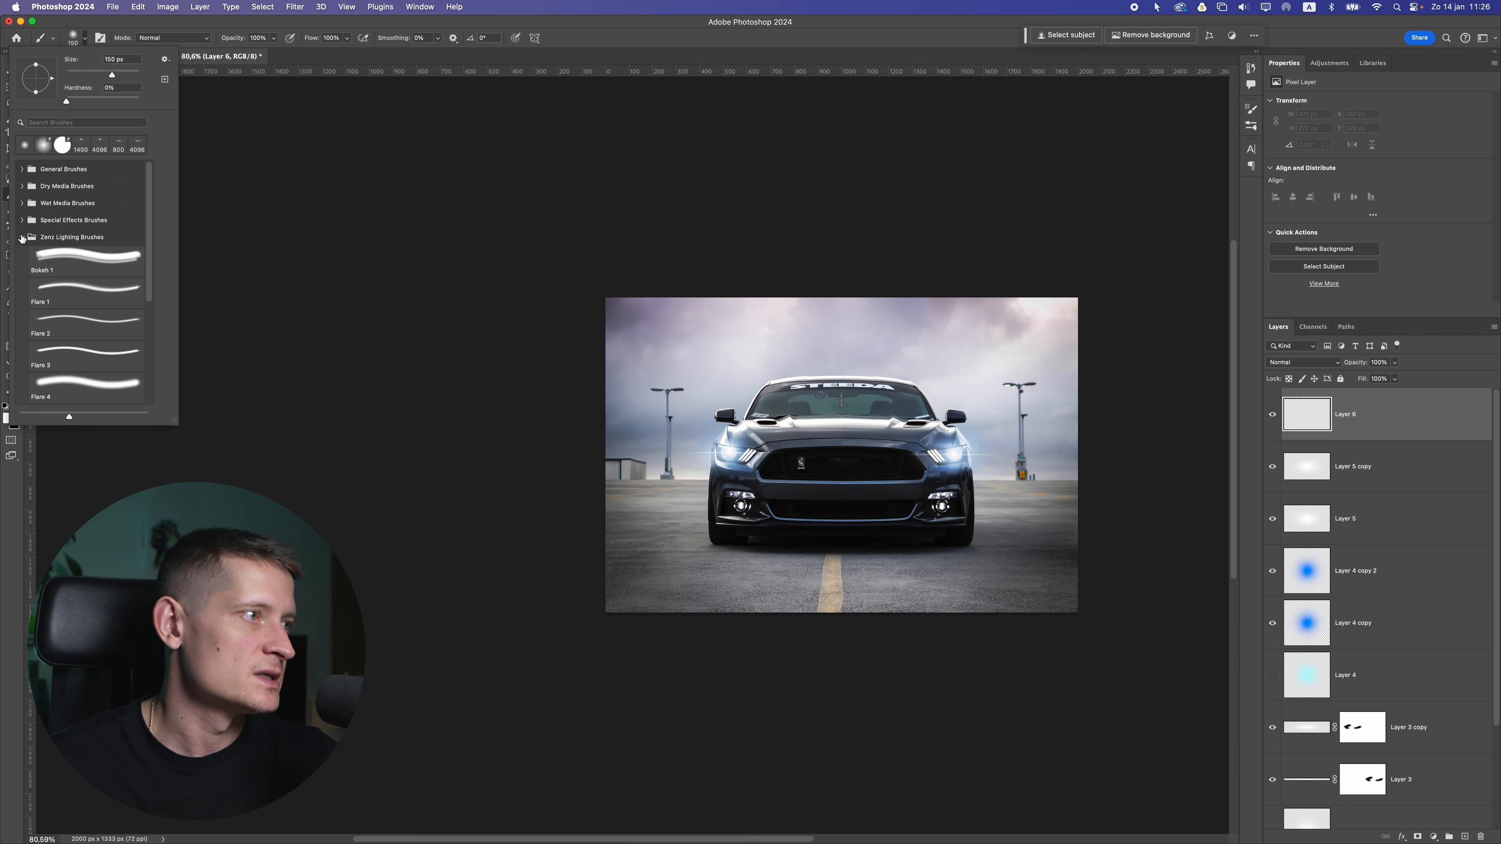
scroll(70, 270, "down", 3)
left_click(90, 251)
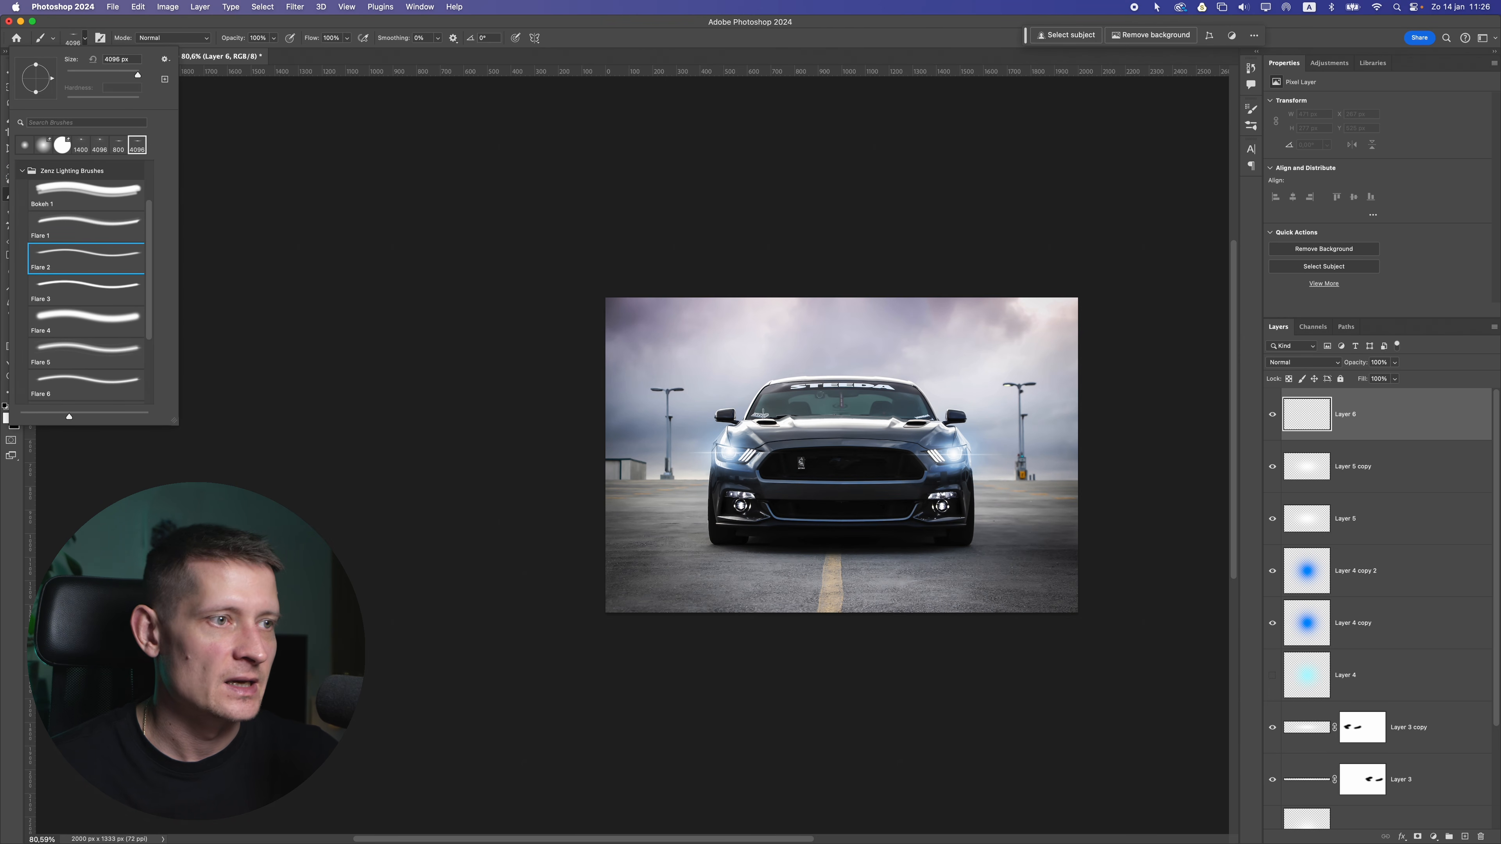
scroll(71, 272, "down", 1)
left_click(78, 249)
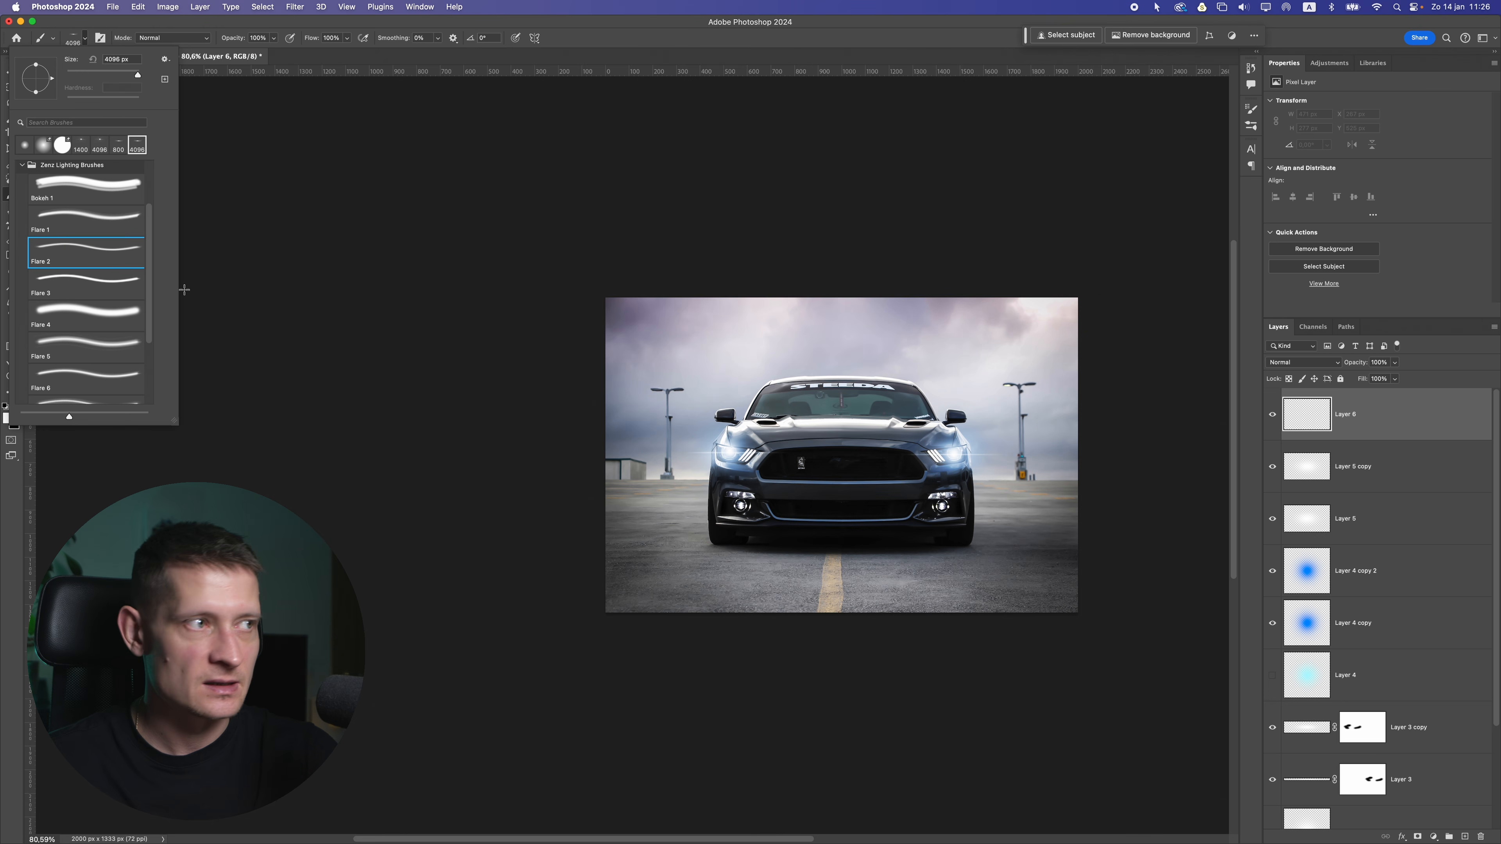
scroll(93, 267, "down", 2)
left_click(109, 306)
left_click_drag(120, 71, 107, 73)
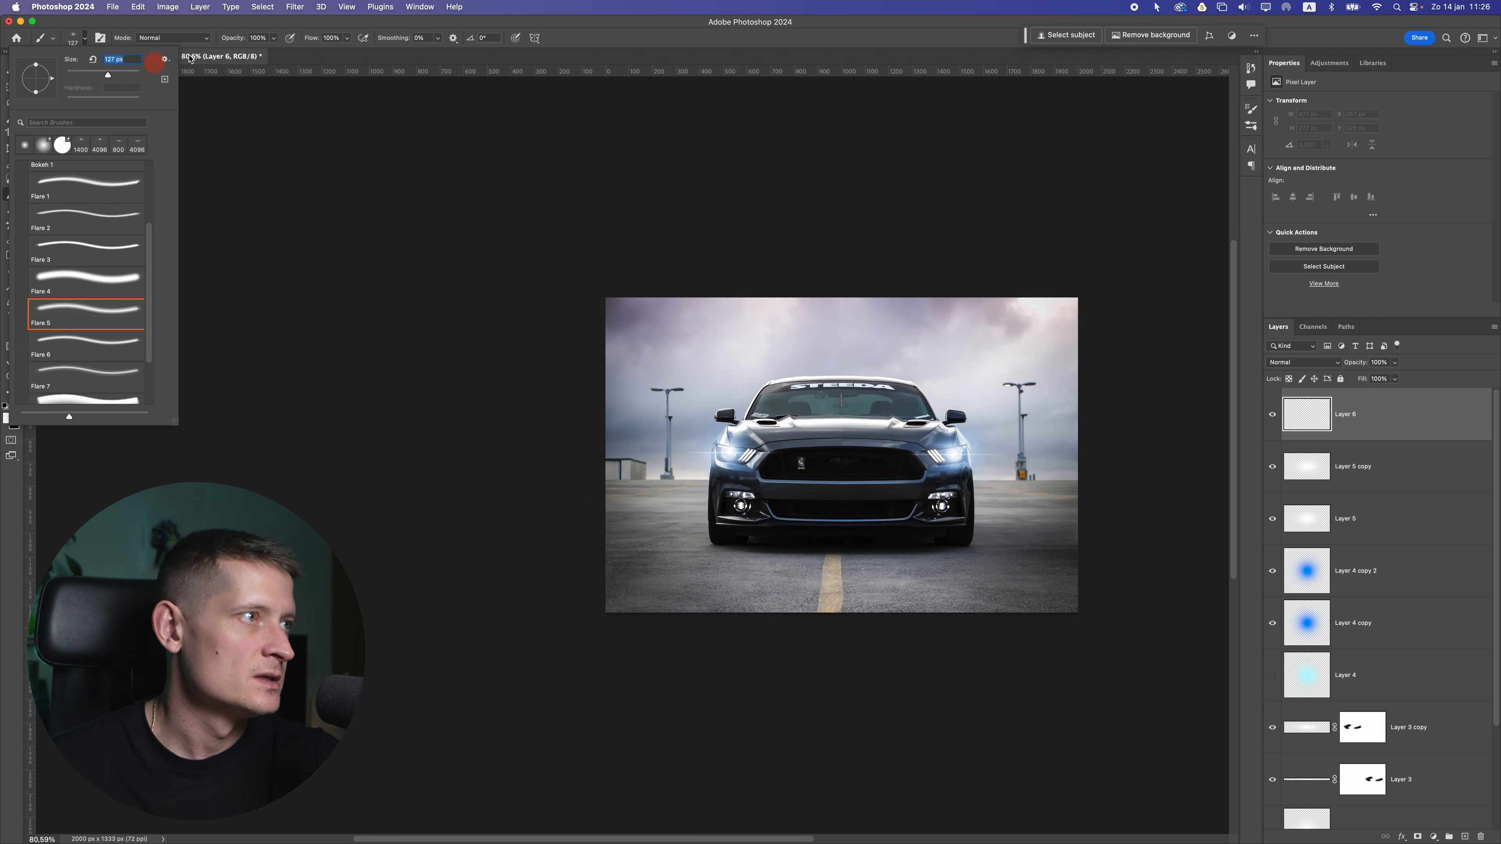
Step: Enlarge the flare brush to 700 px and stamp one white flare on each headlight
left_click(427, 24)
key("bracketright")
key("bracketright")
key("bracketright")
key("bracketright")
key("bracketright")
key("bracketright")
key("bracketright")
key("bracketright")
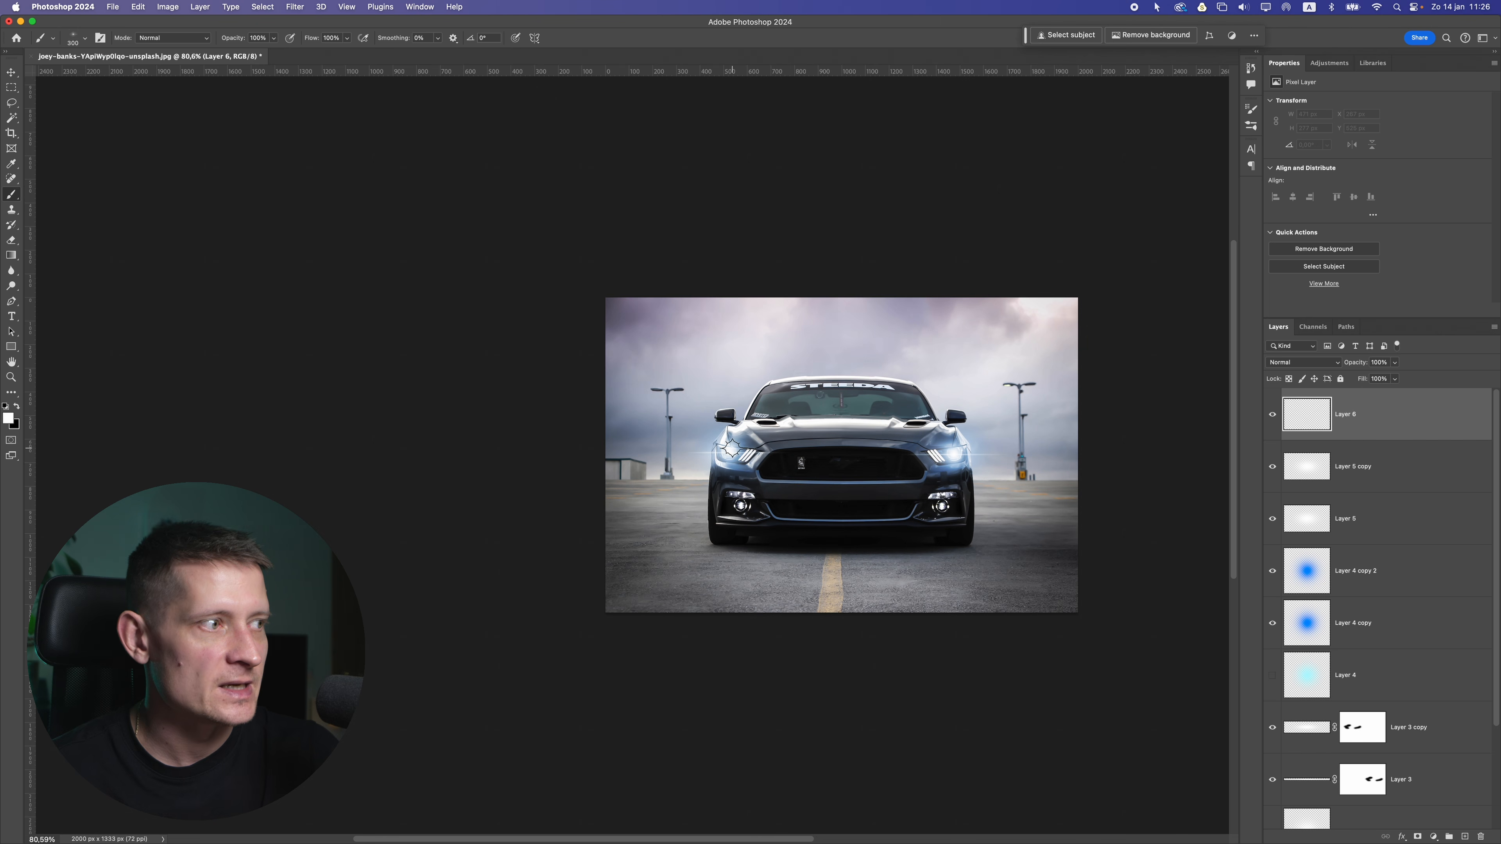
left_click(730, 453)
key("bracketright")
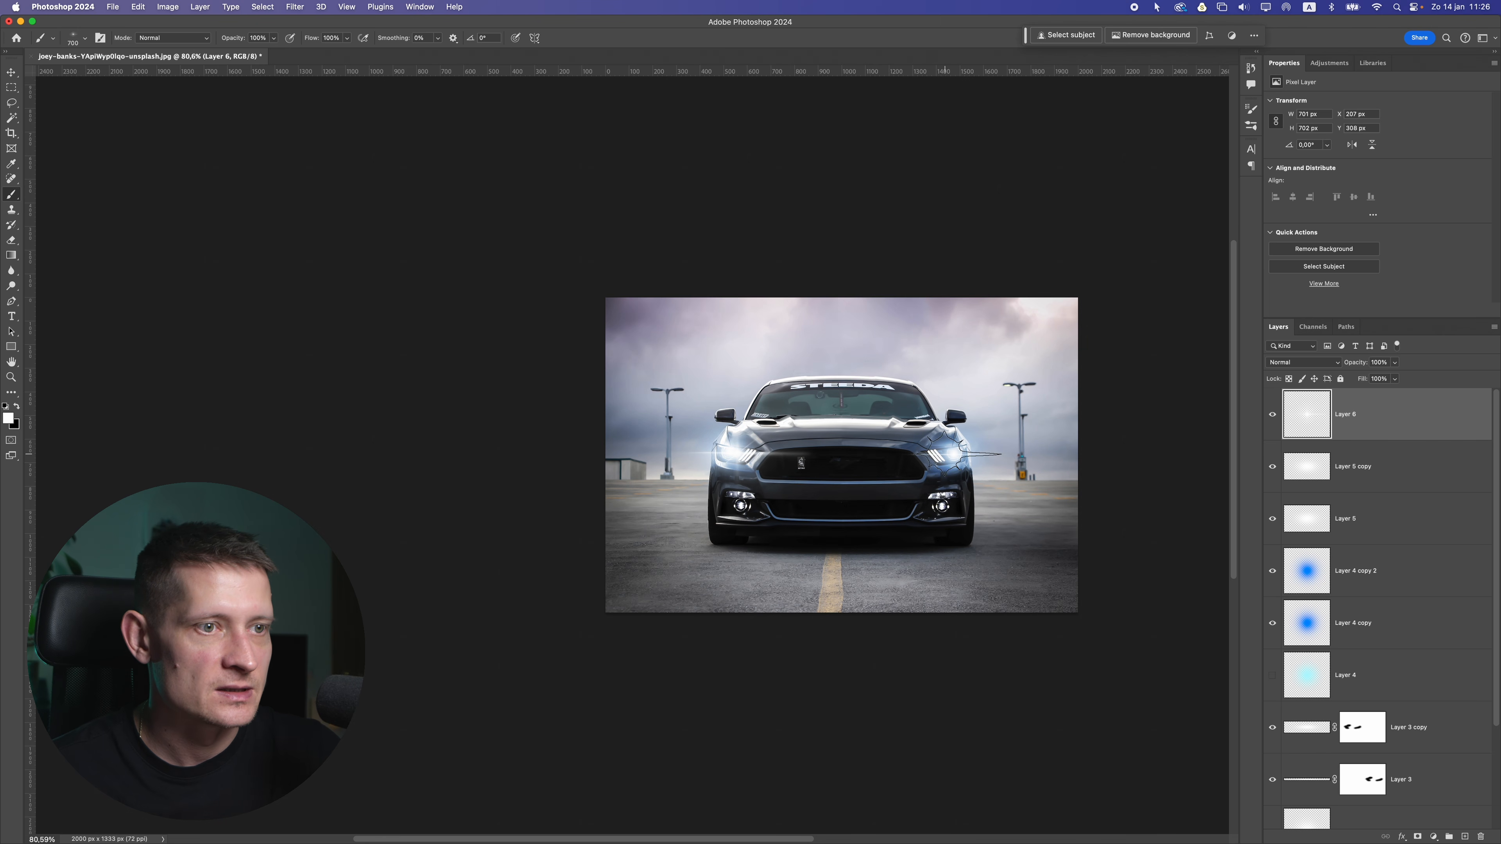
left_click(954, 460)
scroll(794, 479, "down", 3)
scroll(794, 480, "up", 3)
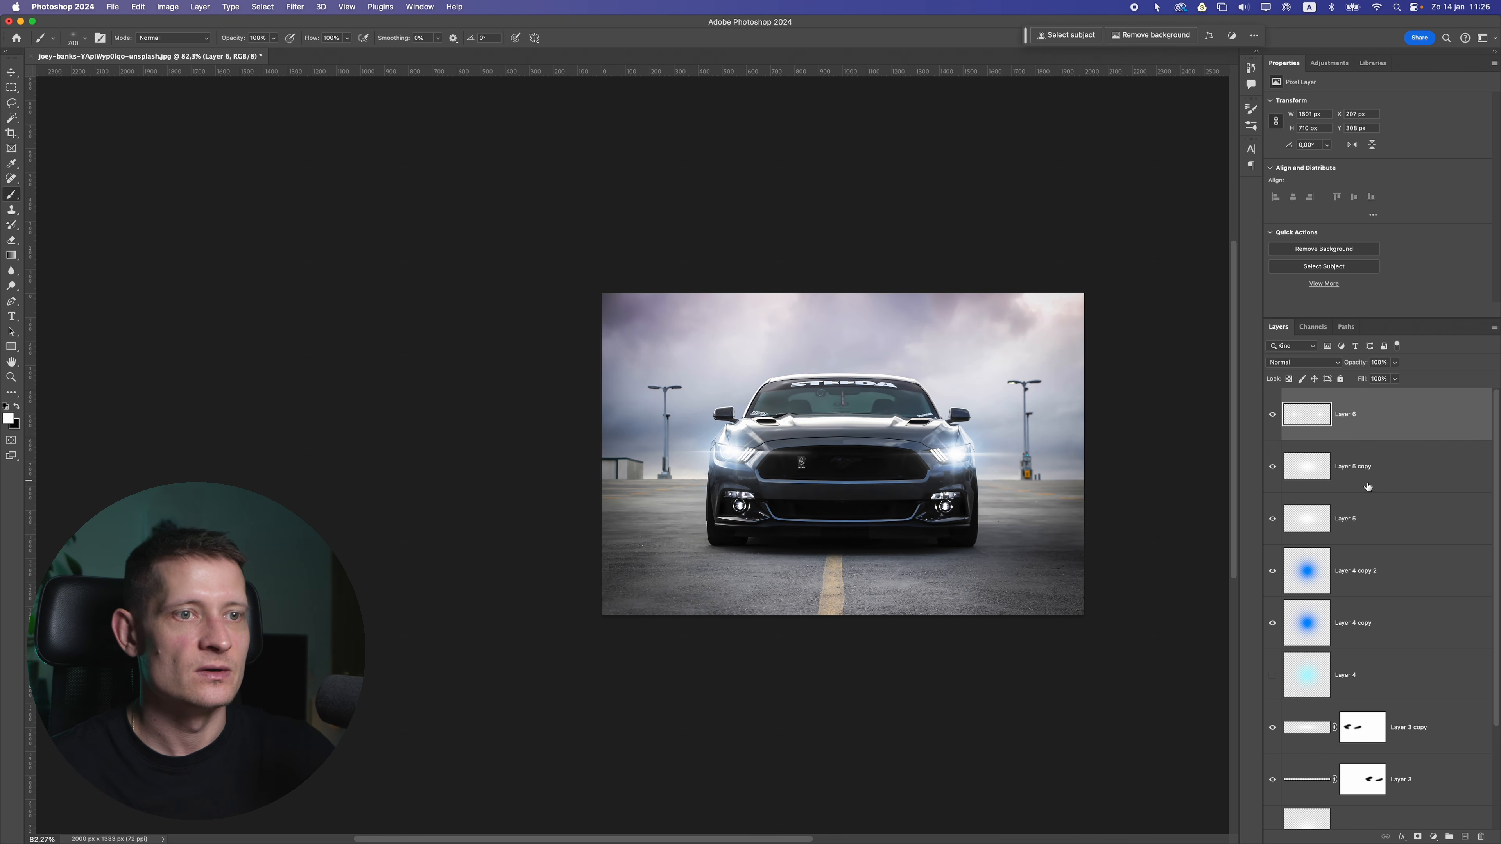
Step: Add another new layer on top and choose the Spotlight 1 brush, reducing its size
left_click(1467, 836)
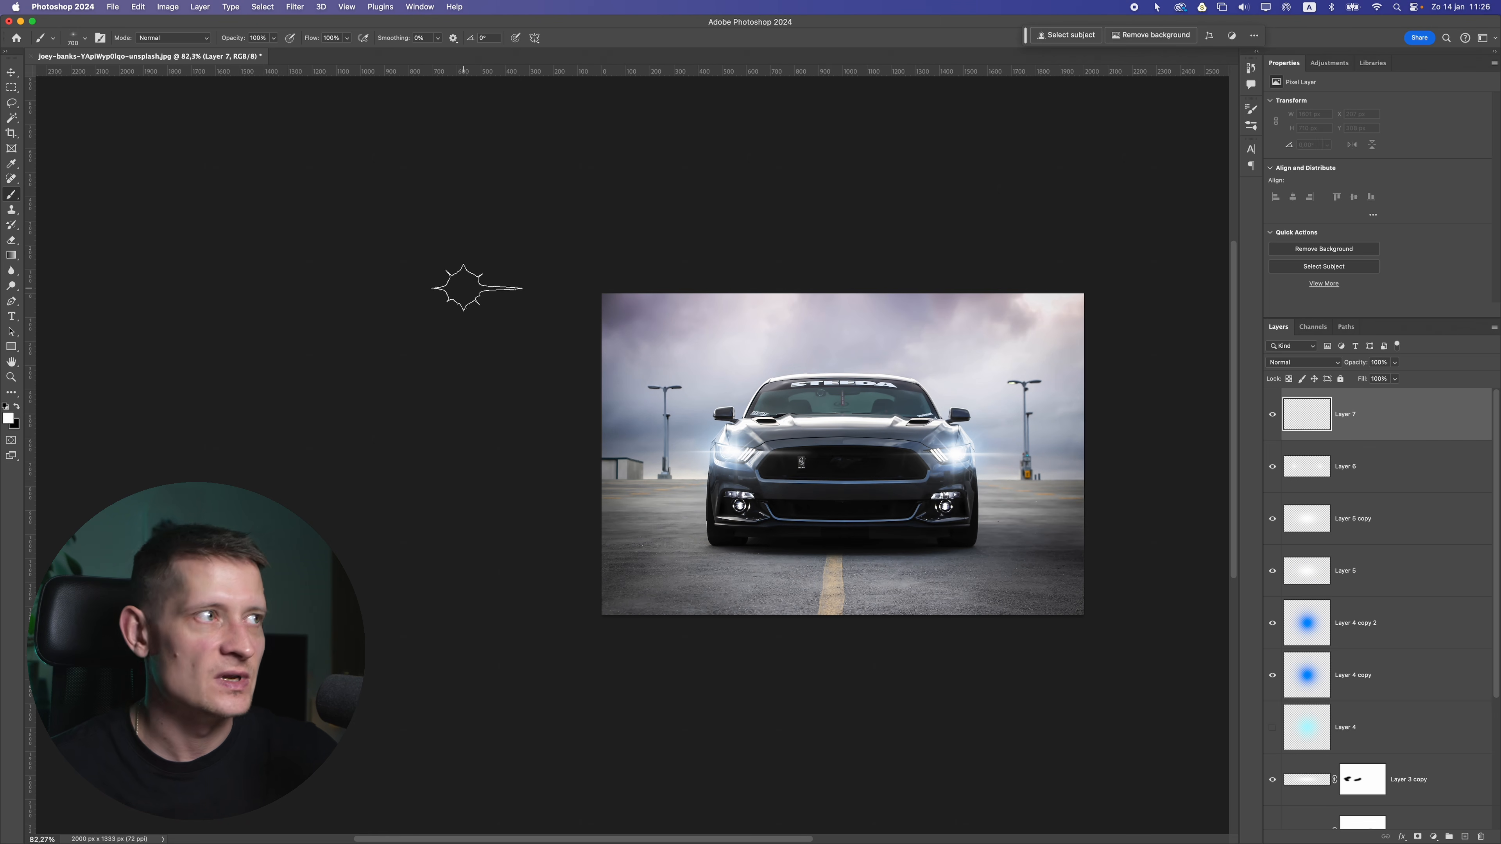
left_click(72, 39)
left_click(91, 378)
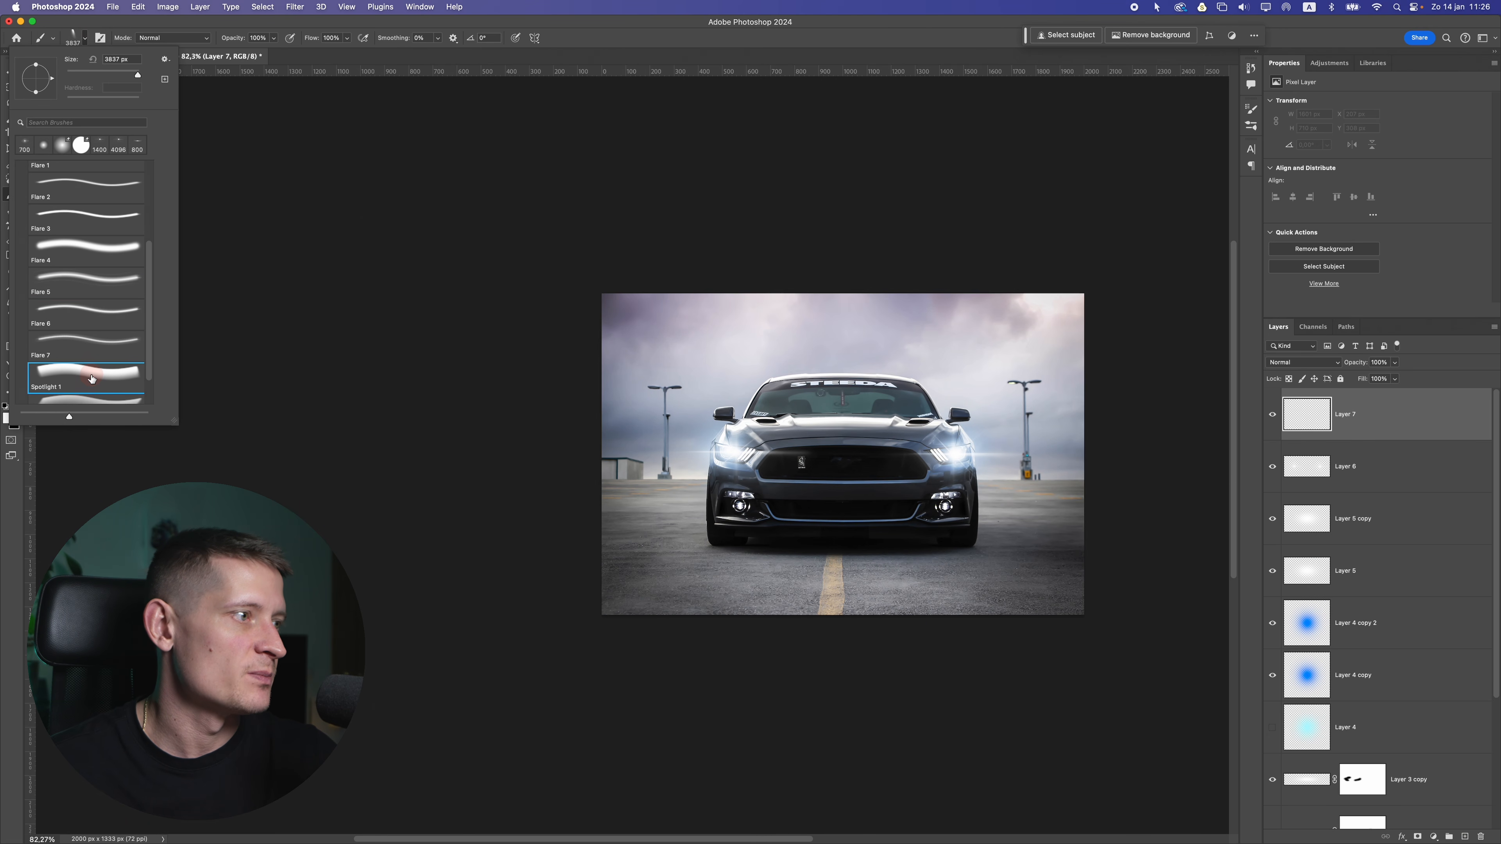
left_click(852, 347)
key("bracketleft")
key("bracketleft")
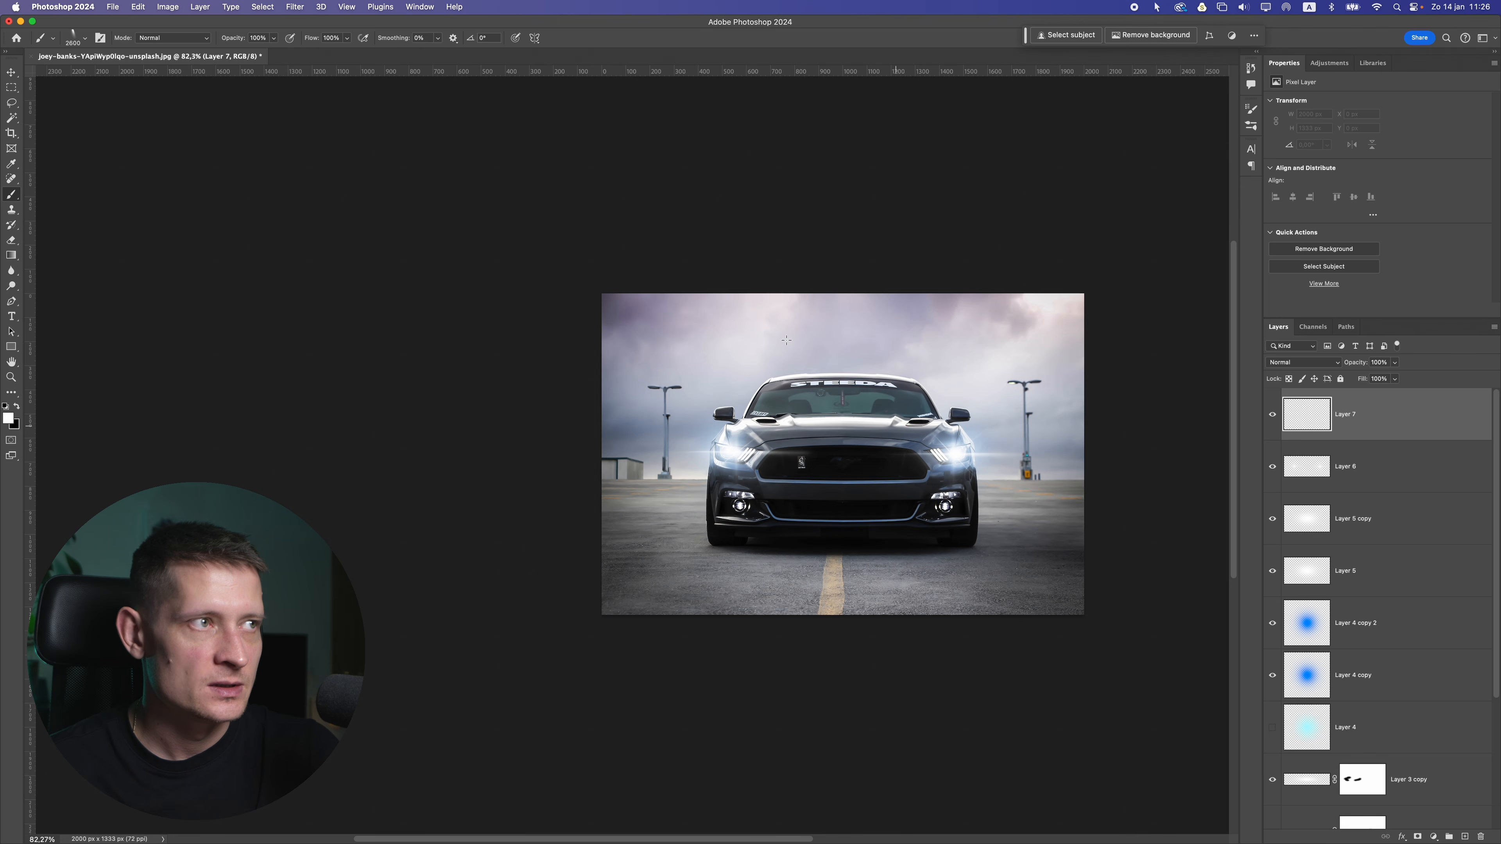
Step: Set the Spotlight 1 brush to 900 px and stamp a white light beam on each side of the sky
left_click(85, 37)
left_click_drag(129, 77, 120, 79)
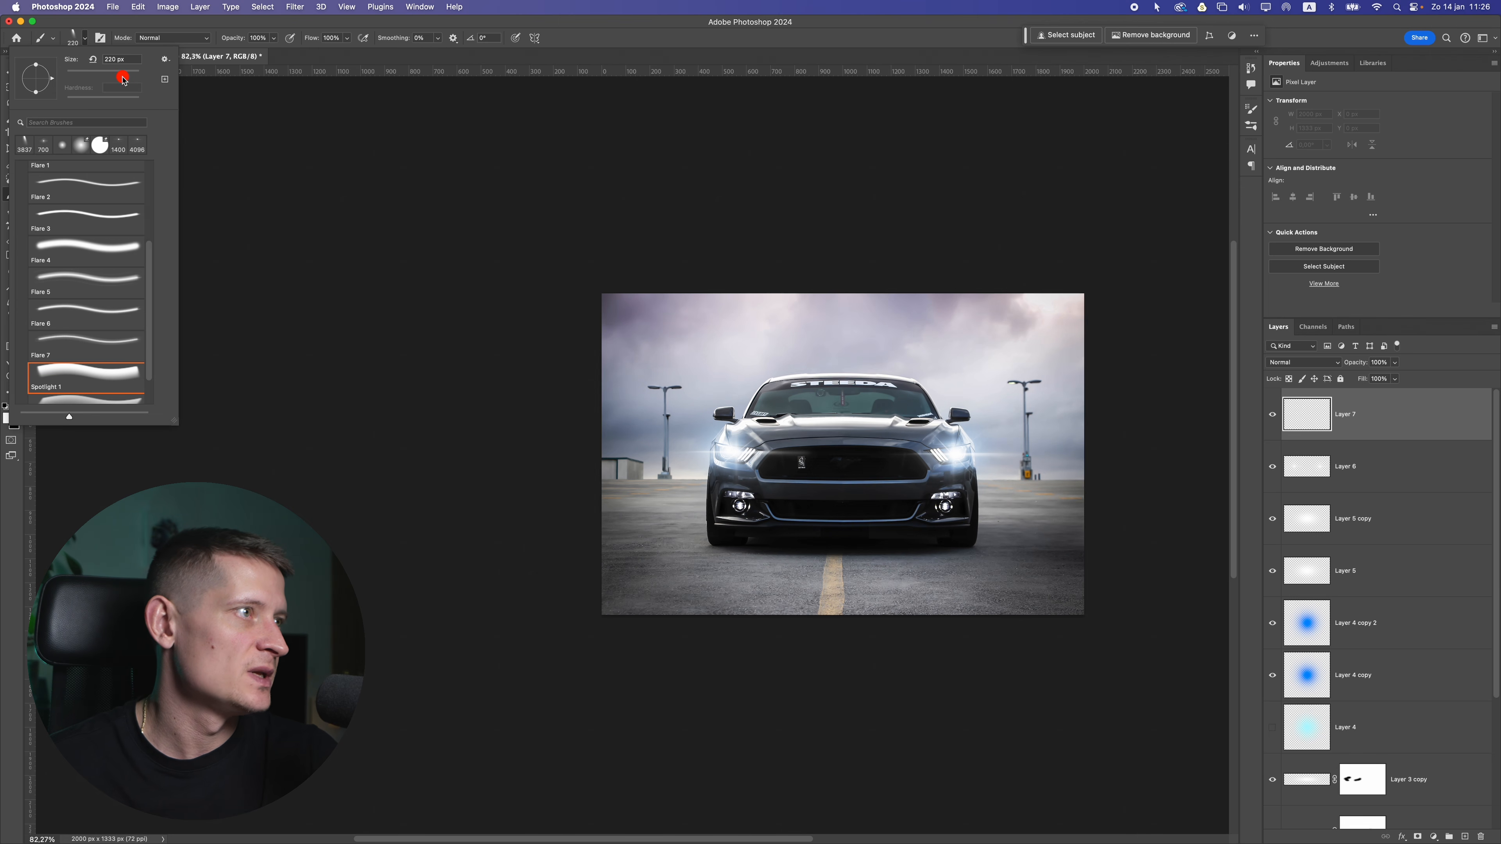
type("900")
key("Return")
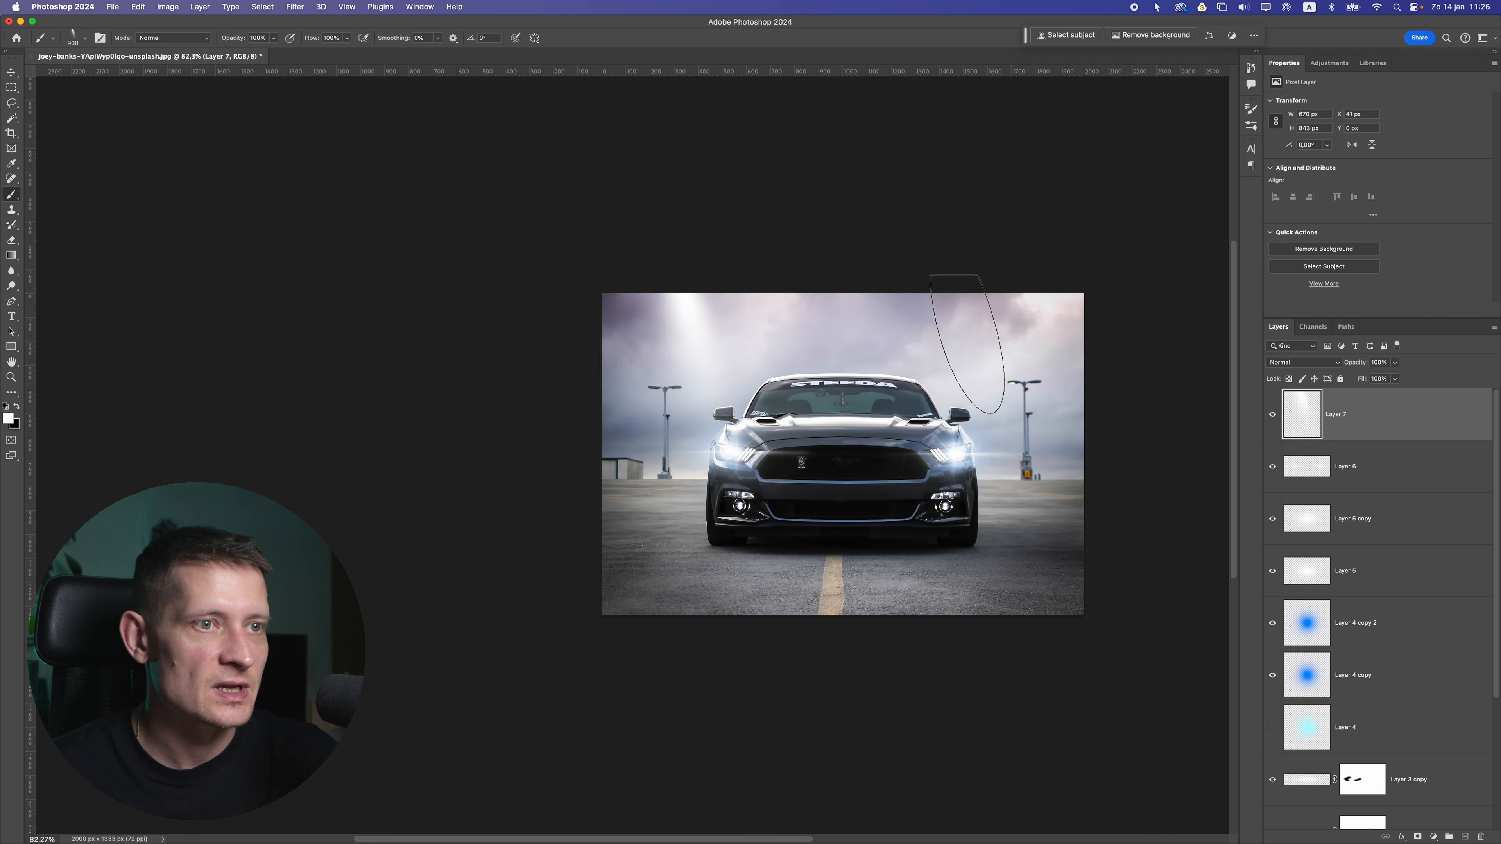
left_click(969, 369)
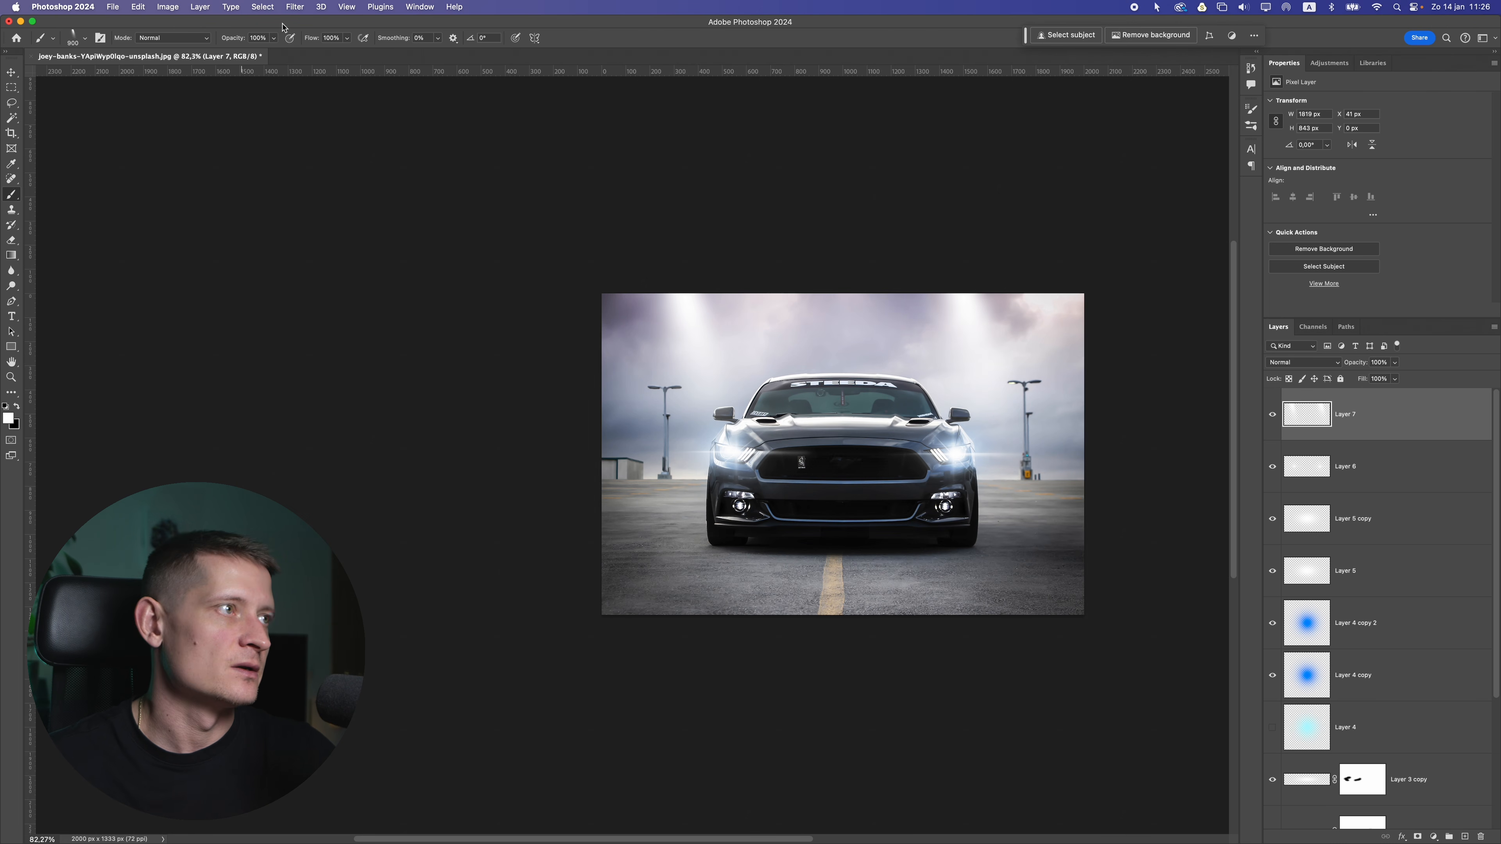
Step: Choose the Flare 4 brush from the lighting brushes and reduce its size to about 428 px
left_click(73, 39)
scroll(88, 296, "up", 2)
left_click(88, 253)
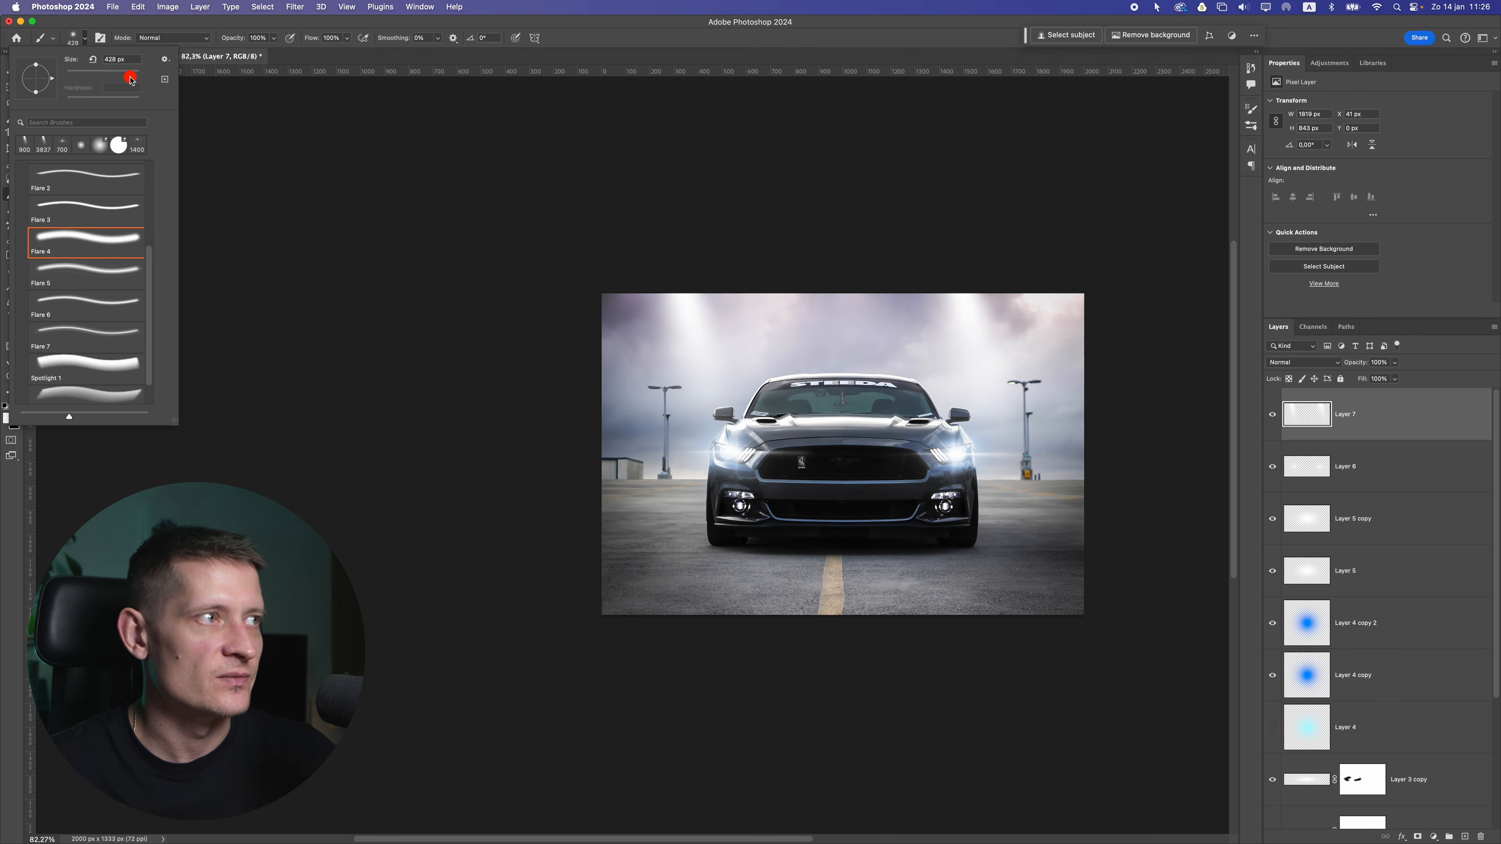
left_click(833, 410)
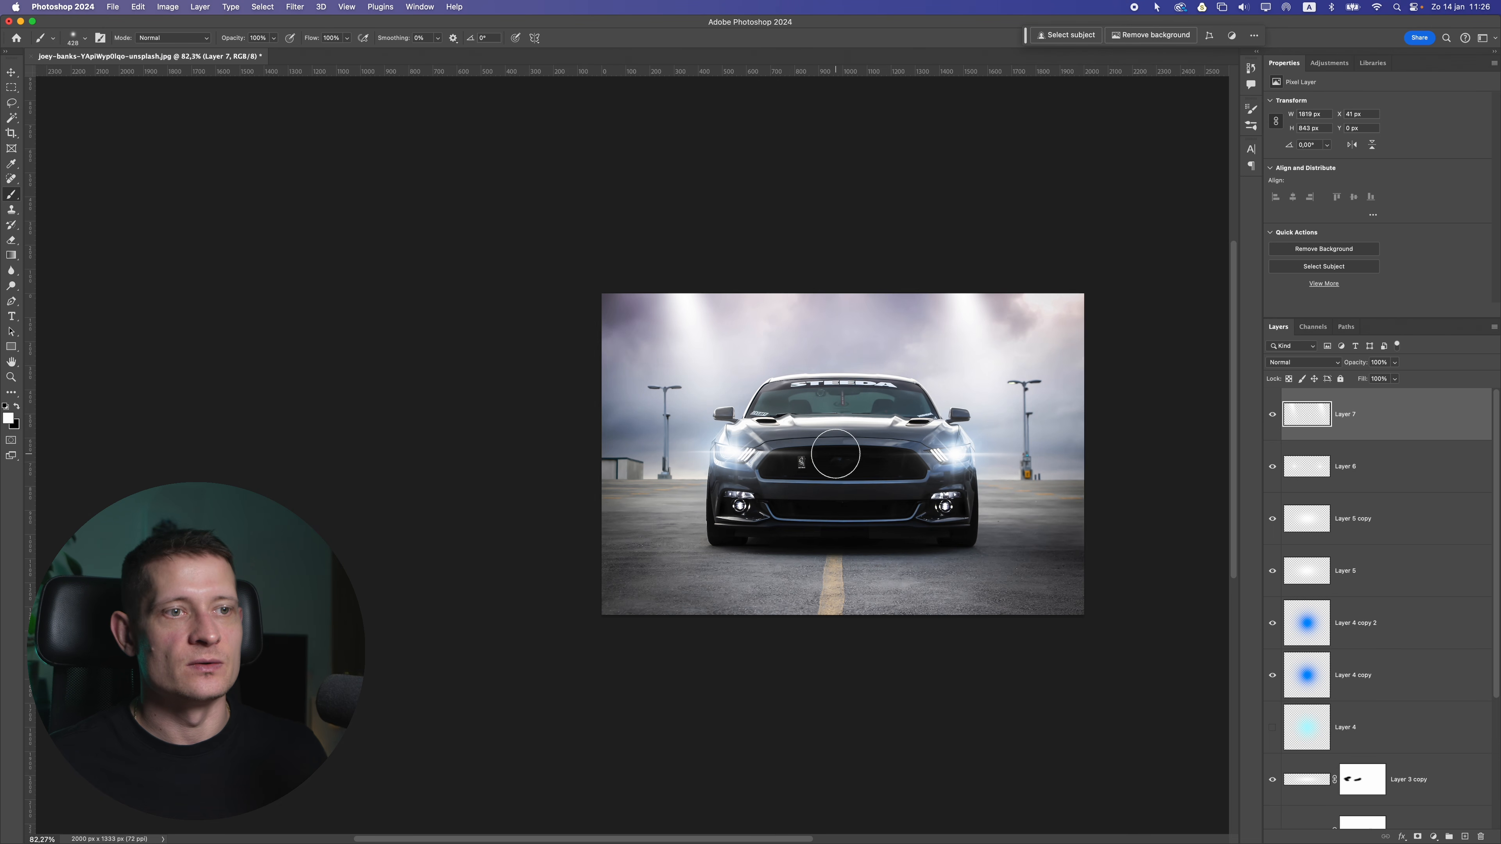